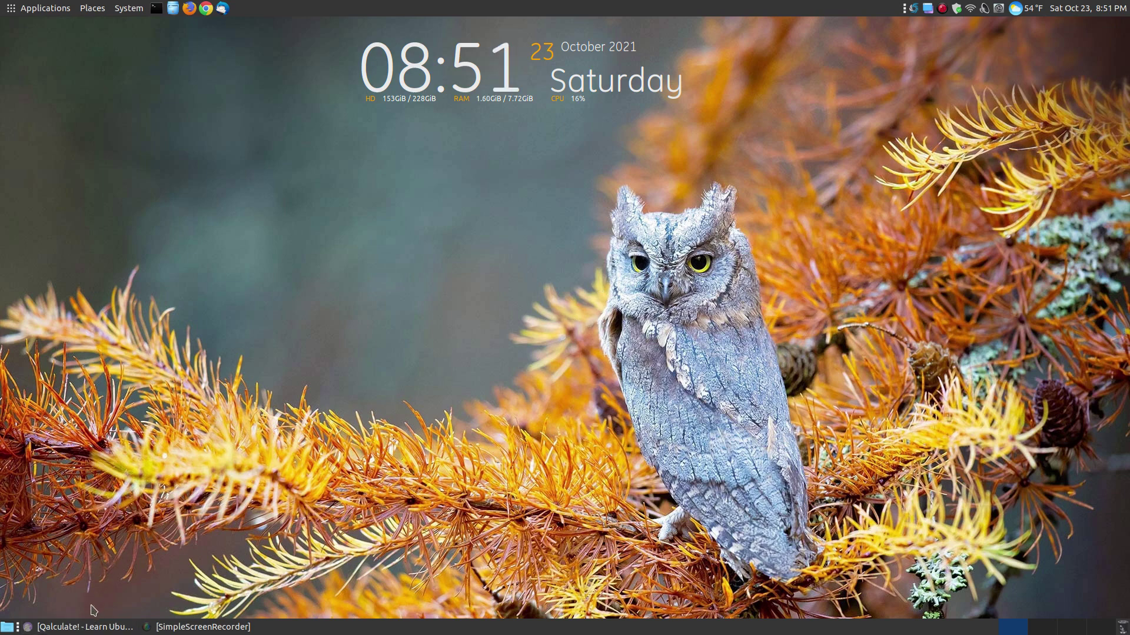
Bring back the Learn Ubuntu MATE Qalculate! page in Falkon and scroll down through it
{"action": "left_click", "coordinate": [91, 627]}
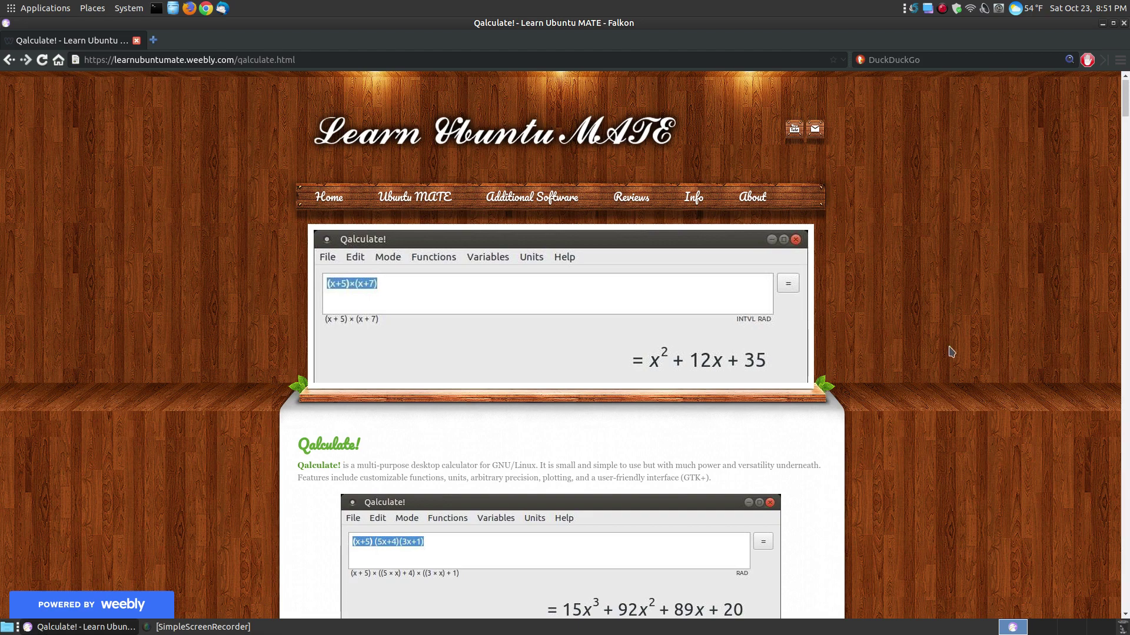
{"action": "scroll", "coordinate": [951, 351], "scroll_direction": "down", "scroll_amount": 2}
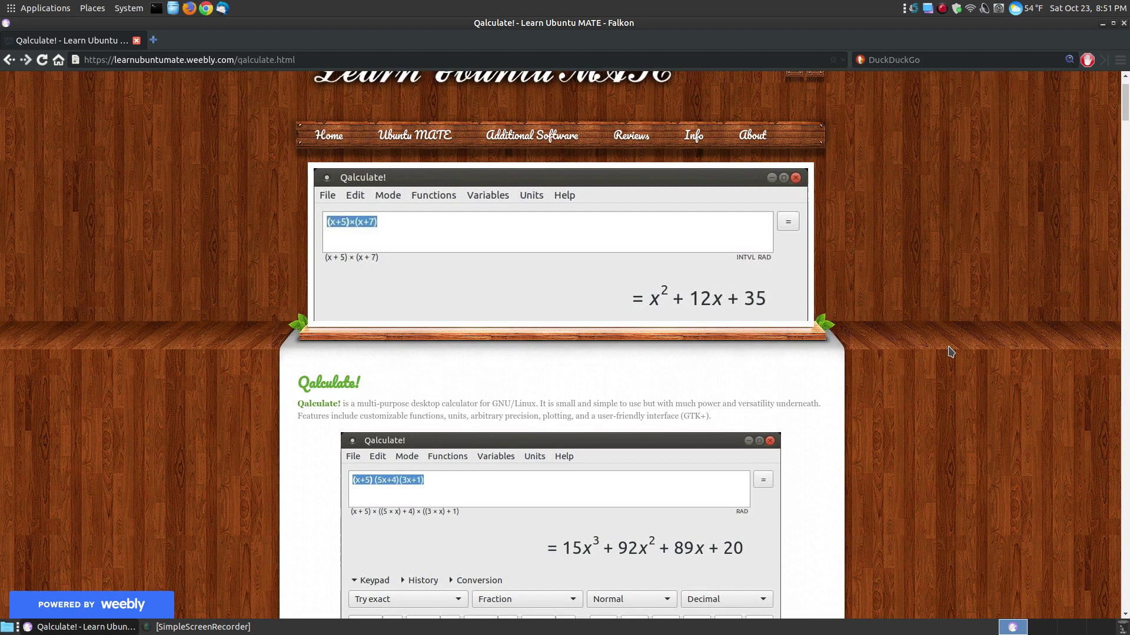
{"action": "scroll", "coordinate": [952, 351], "scroll_direction": "down", "scroll_amount": 1}
{"action": "scroll", "coordinate": [951, 351], "scroll_direction": "down", "scroll_amount": 1}
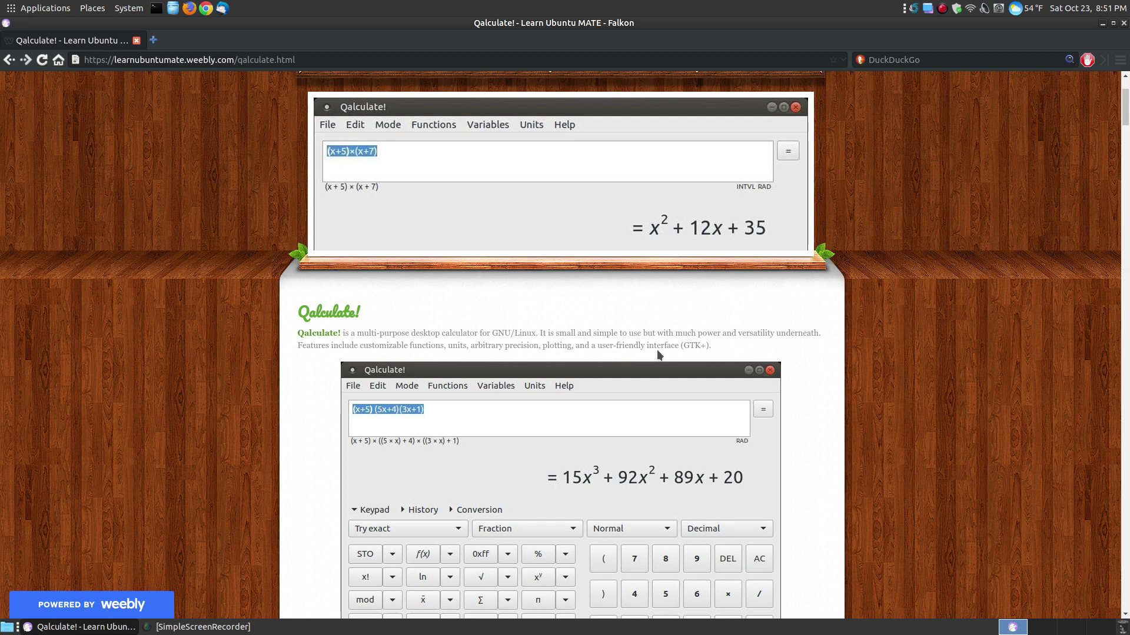
{"action": "scroll", "coordinate": [659, 354], "scroll_direction": "down", "scroll_amount": 3}
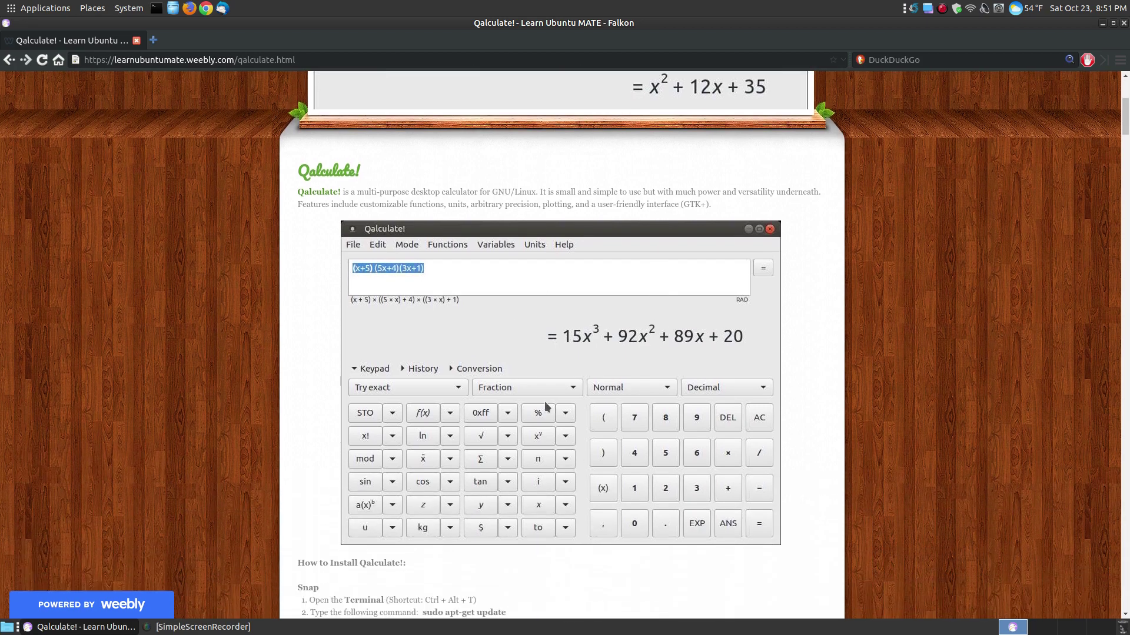
Open qalculate.github.io in a new tab, check the guide again, then return to the homepage top
{"action": "left_click", "coordinate": [314, 194]}
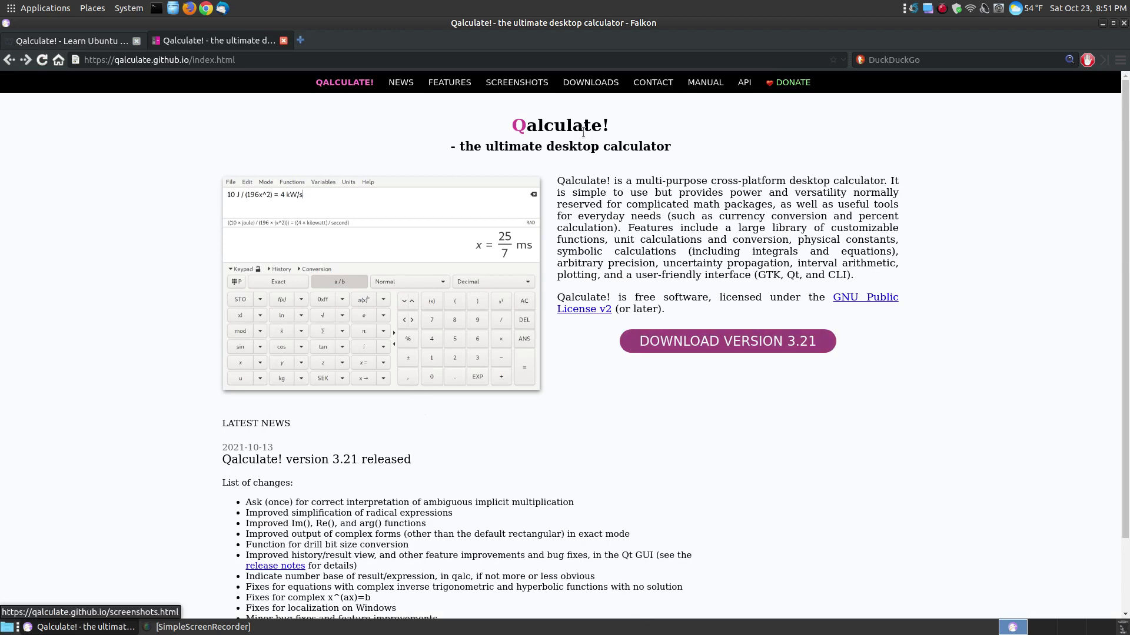
{"action": "scroll", "coordinate": [376, 425], "scroll_direction": "down", "scroll_amount": 3}
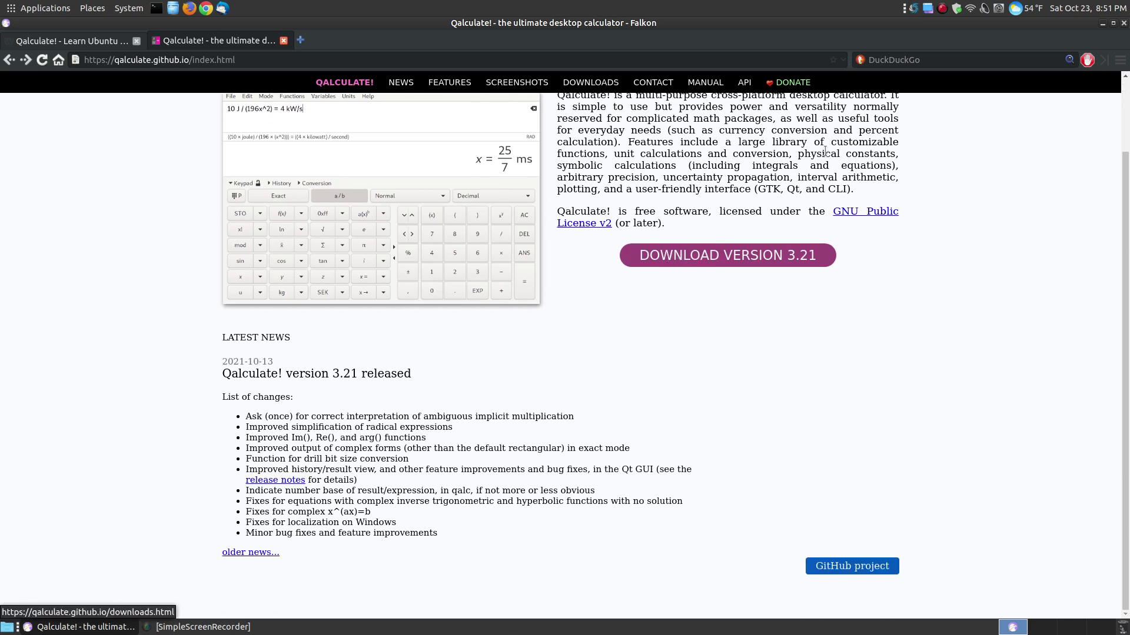
{"action": "left_click", "coordinate": [68, 46]}
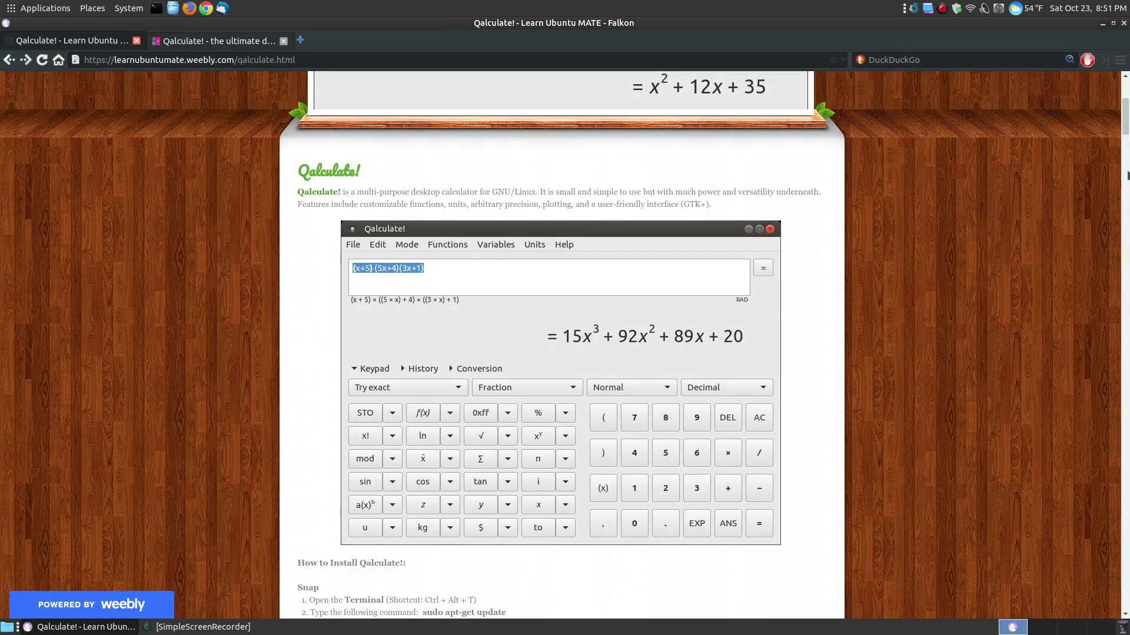
{"action": "mouse_move", "coordinate": [1125, 117]}
{"action": "left_mouse_down"}
{"action": "mouse_move", "coordinate": [1121, 595]}
{"action": "mouse_move", "coordinate": [1124, 124]}
{"action": "left_mouse_up"}
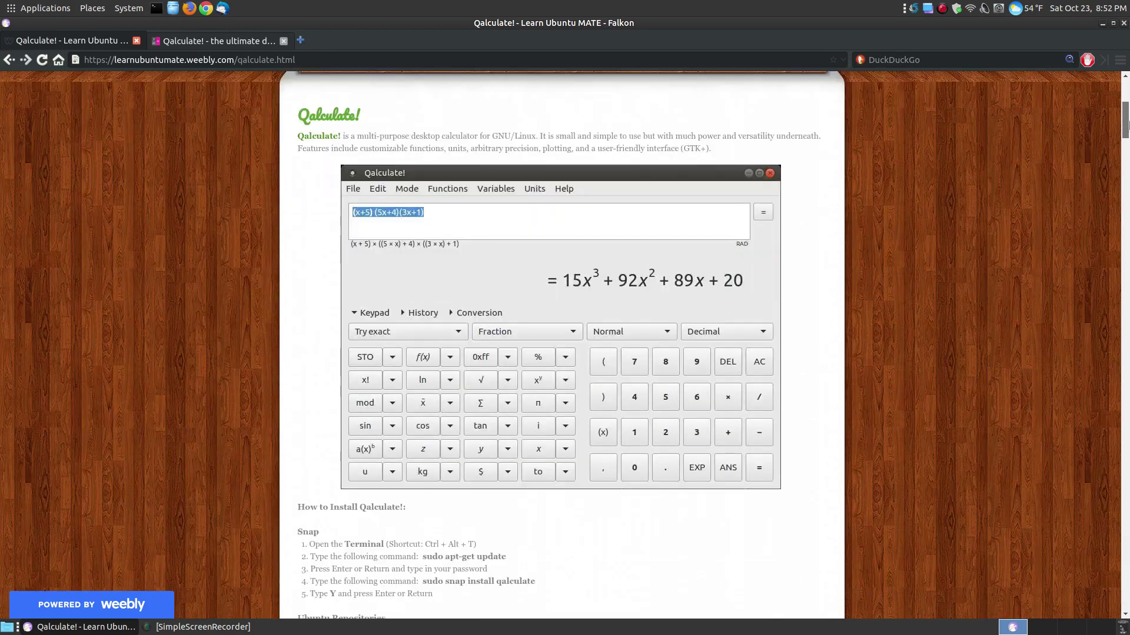
{"action": "left_click", "coordinate": [186, 41]}
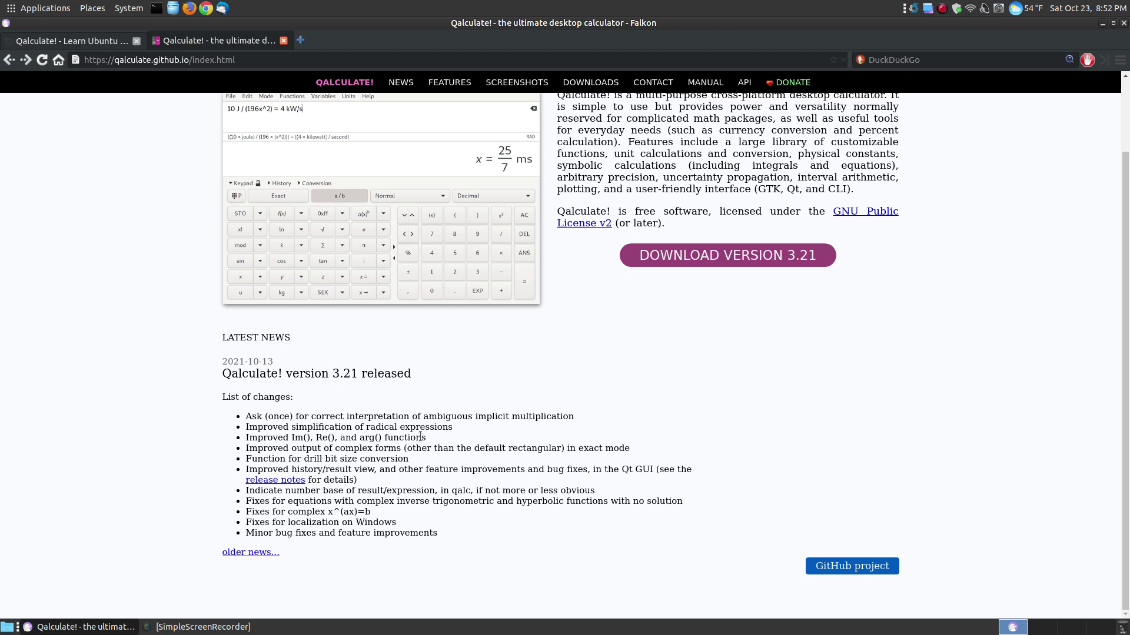
{"action": "scroll", "coordinate": [420, 437], "scroll_direction": "up", "scroll_amount": 1}
{"action": "scroll", "coordinate": [419, 436], "scroll_direction": "up", "scroll_amount": 2}
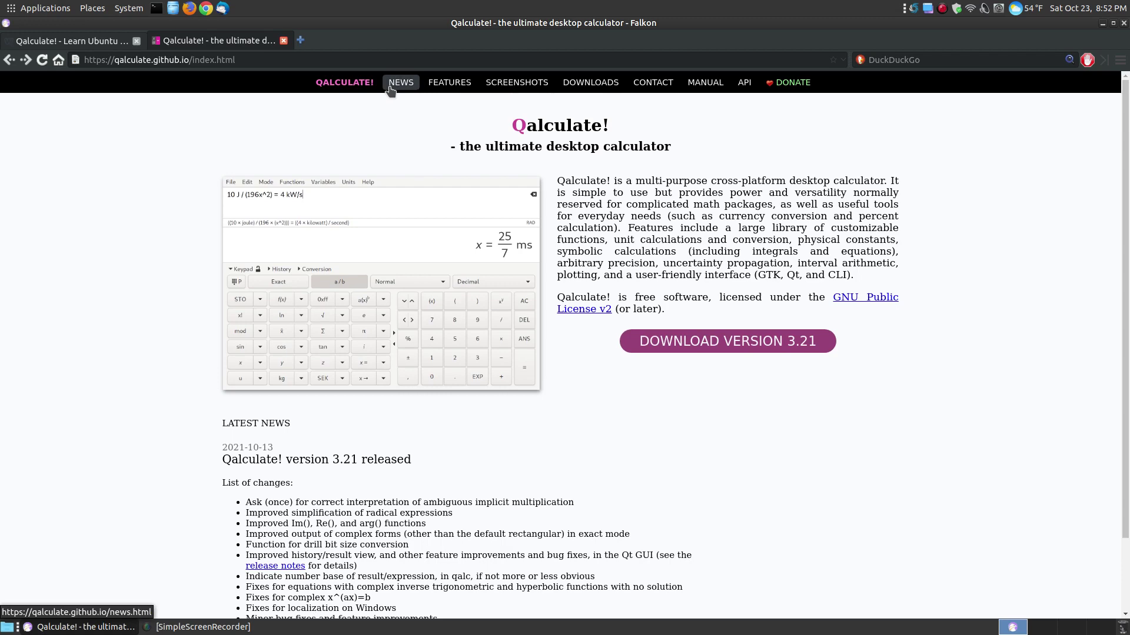
Browse the Qalculate! Features, Screenshots and Downloads pages, scrolling through the download list
{"action": "left_click", "coordinate": [442, 86]}
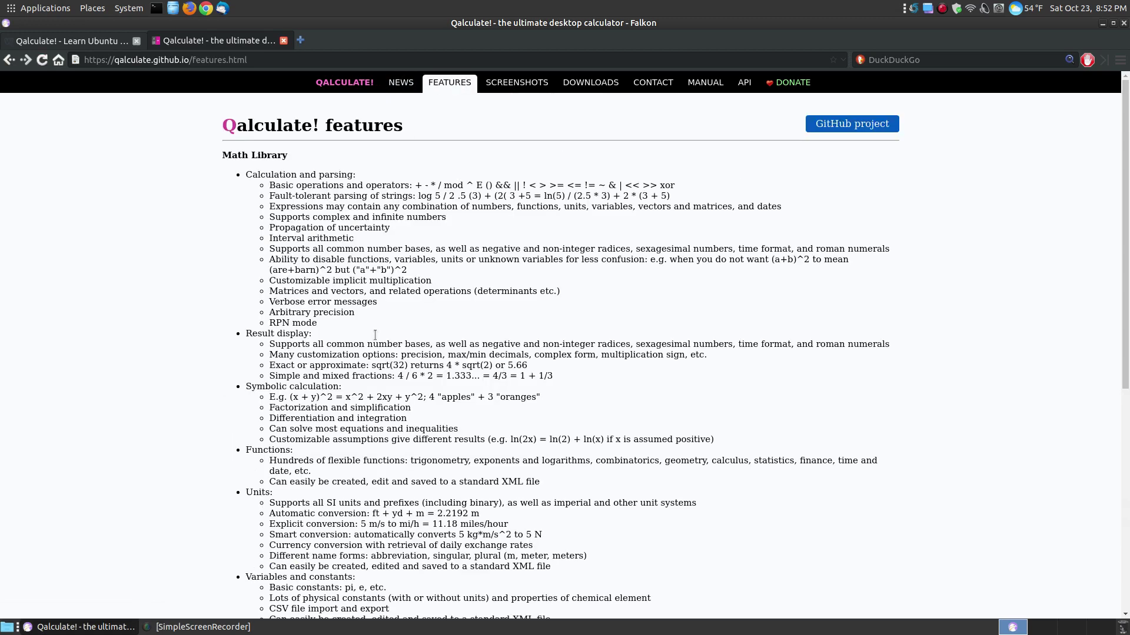
{"action": "left_click", "coordinate": [517, 86]}
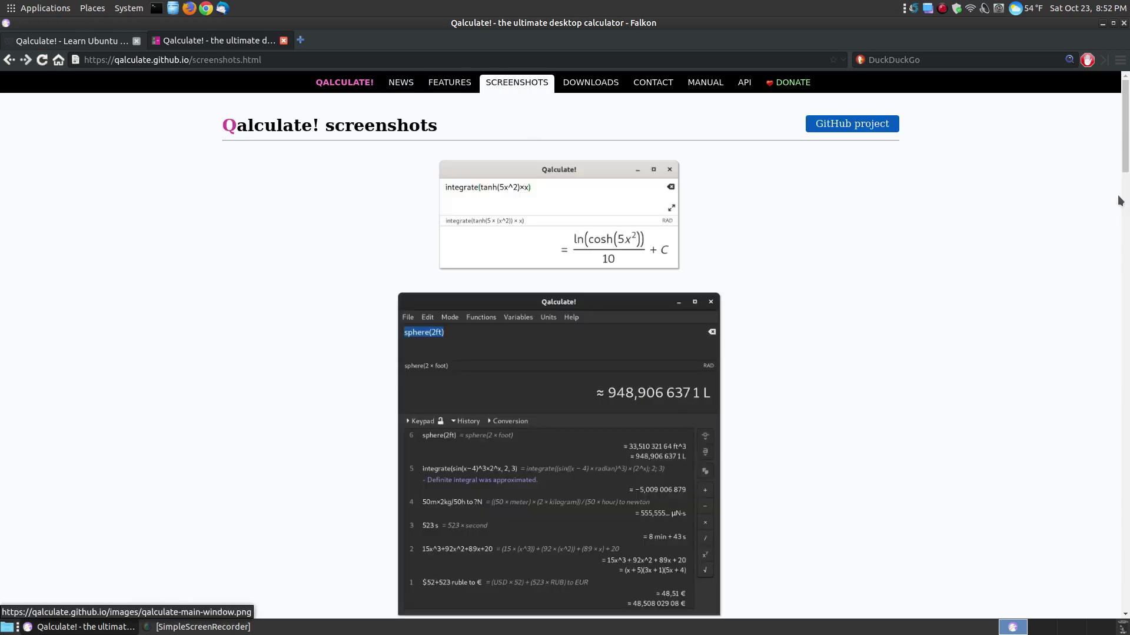
{"action": "left_click", "coordinate": [589, 90]}
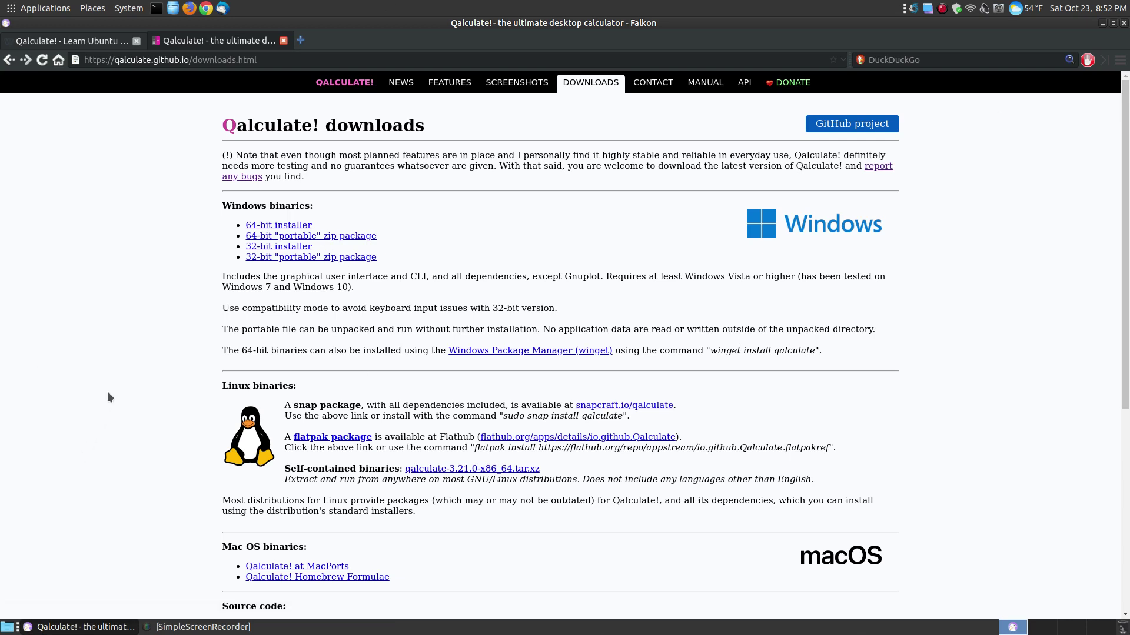
{"action": "scroll", "coordinate": [108, 396], "scroll_direction": "down", "scroll_amount": 3}
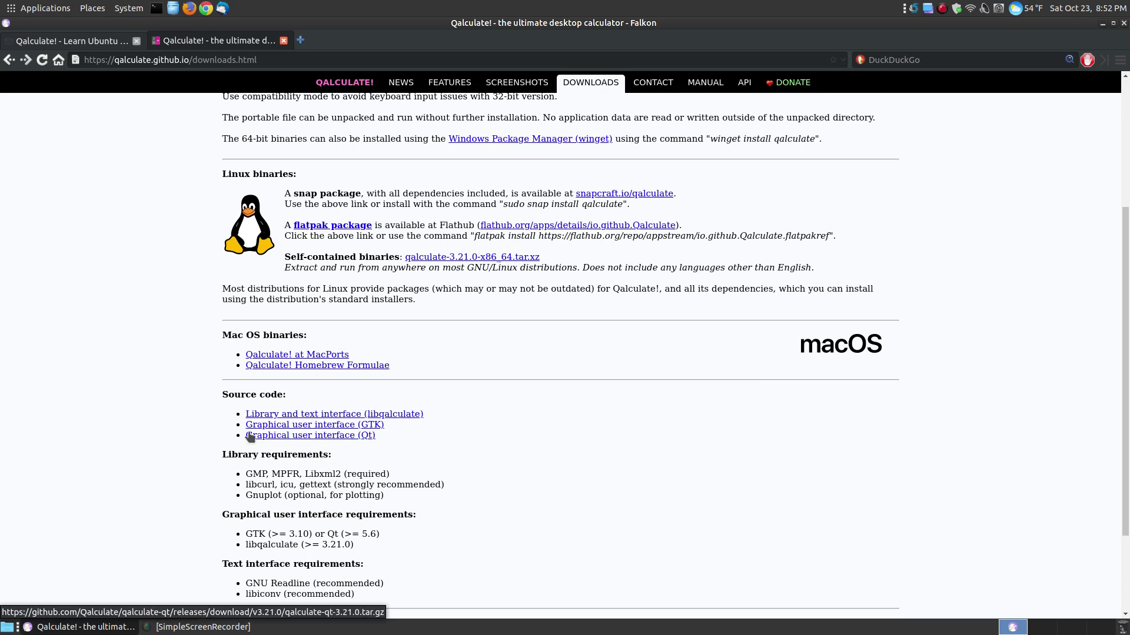
{"action": "scroll", "coordinate": [520, 453], "scroll_direction": "up", "scroll_amount": 1}
{"action": "scroll", "coordinate": [521, 453], "scroll_direction": "up", "scroll_amount": 1}
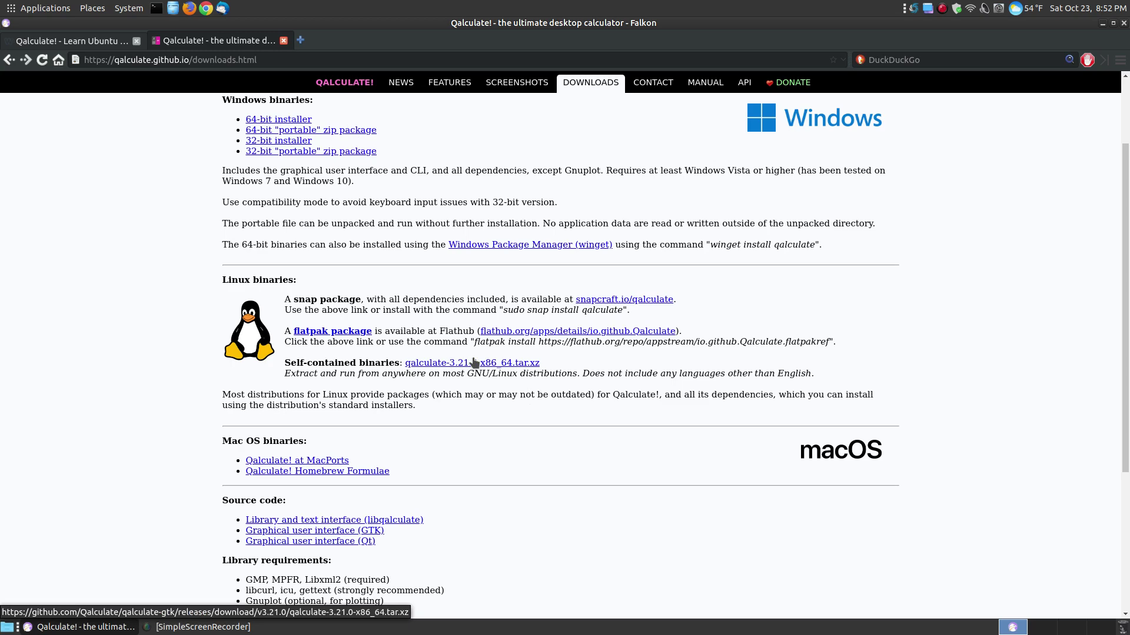
Follow the guide's self-contained binaries link and return to the Qalculate! downloads page
{"action": "left_click", "coordinate": [62, 41]}
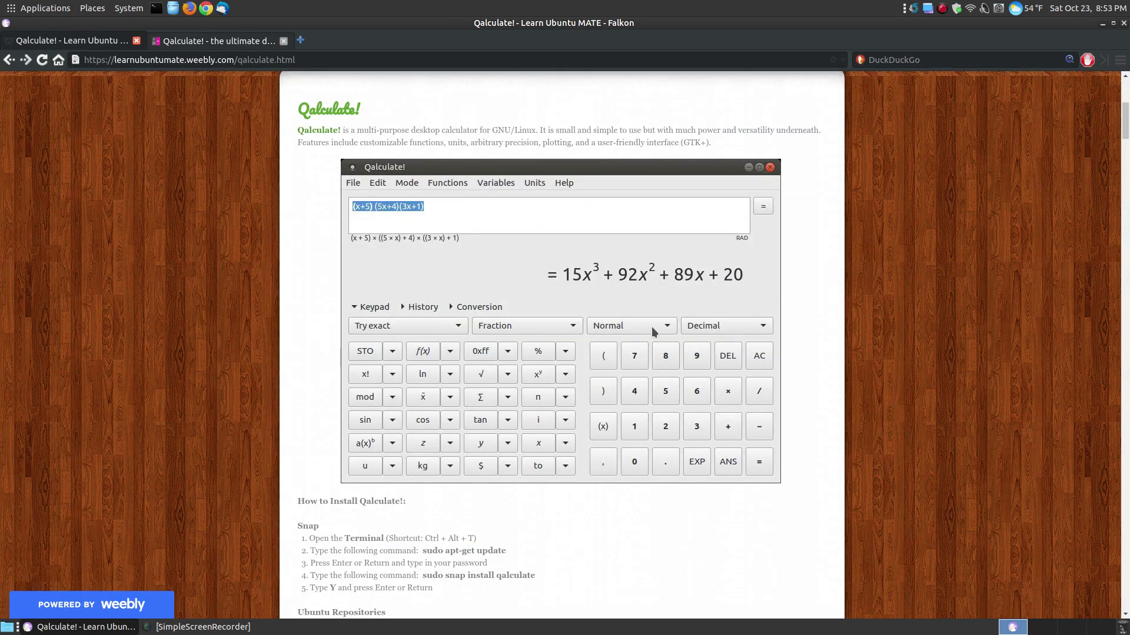
{"action": "scroll", "coordinate": [651, 327], "scroll_direction": "down", "scroll_amount": 6}
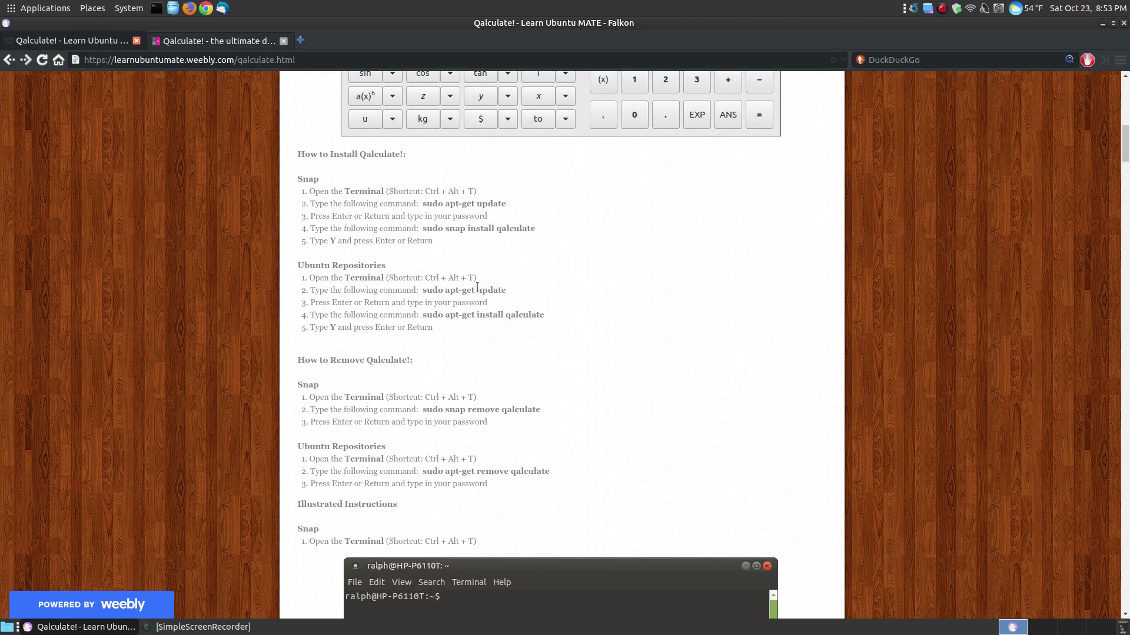
{"action": "left_click_drag", "start_coordinate": [1124, 155], "coordinate": [1124, 311]}
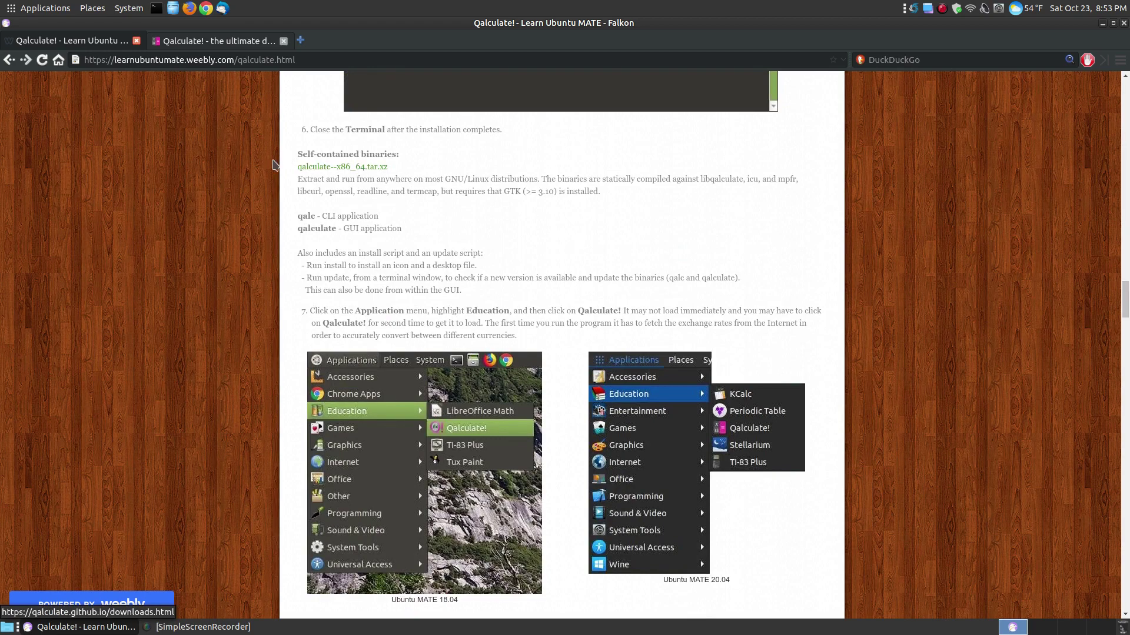
{"action": "left_click", "coordinate": [373, 170]}
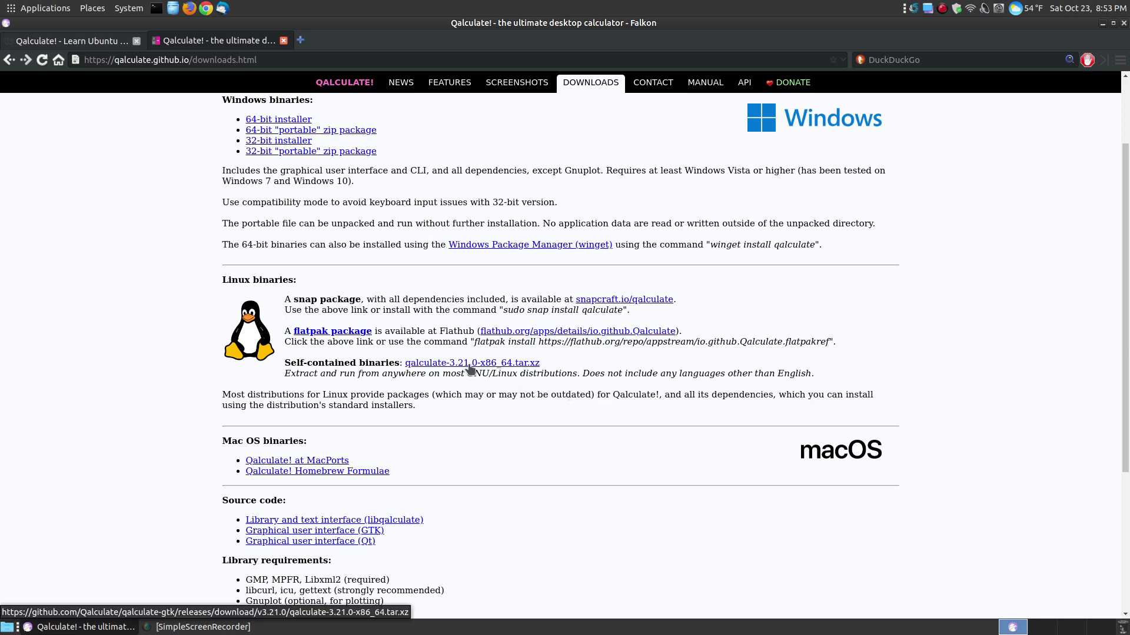
{"action": "left_click", "coordinate": [73, 41]}
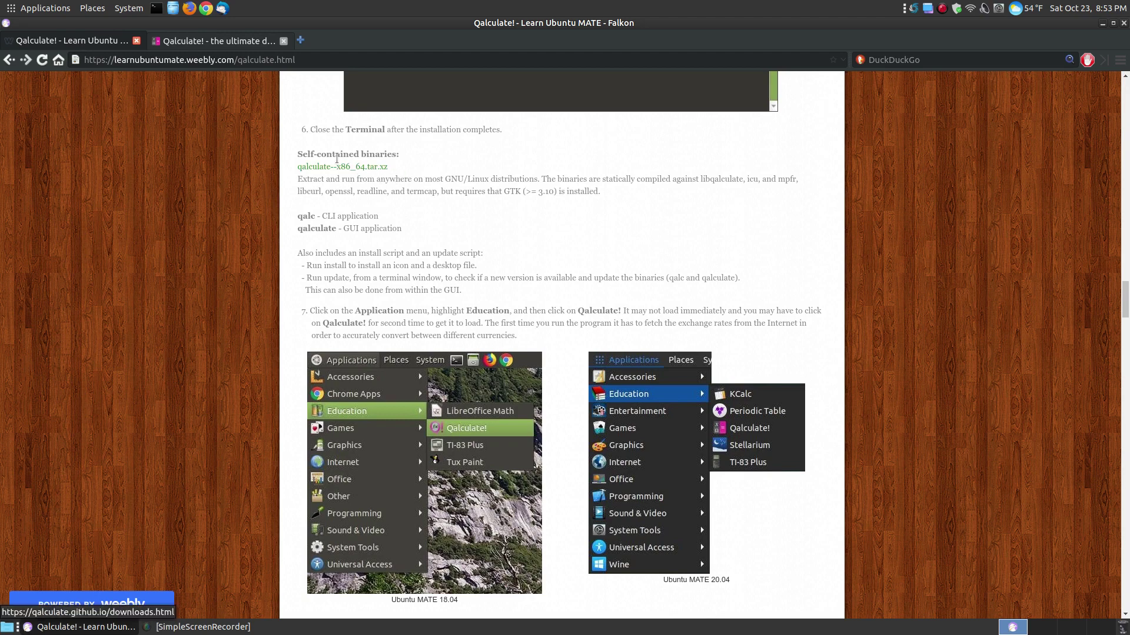
{"action": "left_click", "coordinate": [216, 40]}
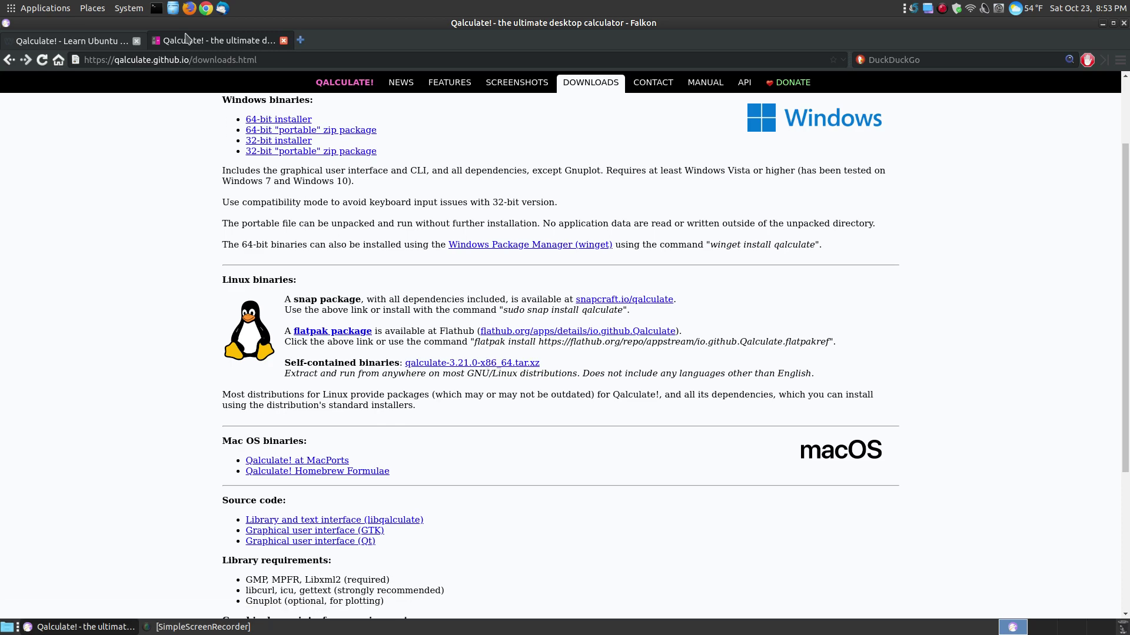
In the file manager's Downloads folder, select qalculate-3.21.0-x86_64.tar.xz
{"action": "left_click", "coordinate": [173, 9]}
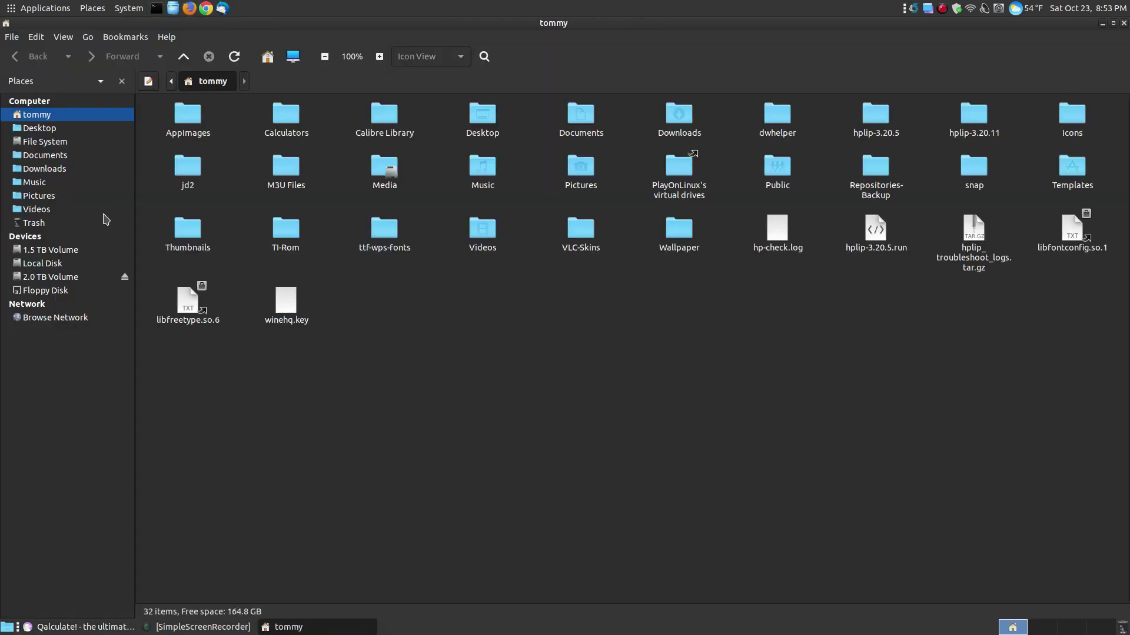
{"action": "left_click", "coordinate": [50, 170]}
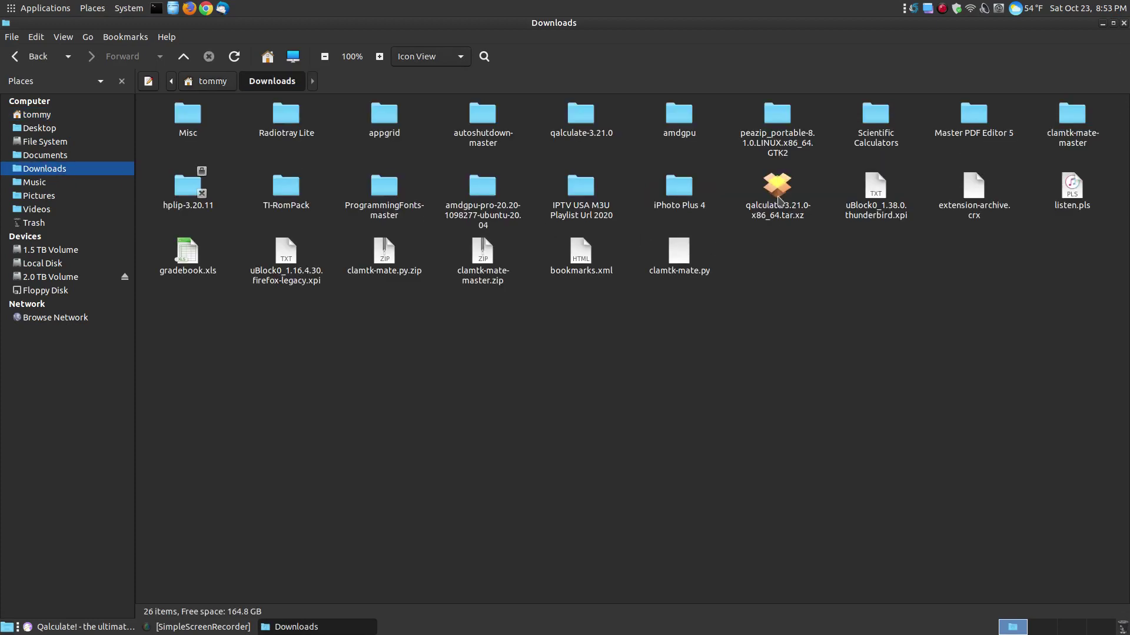
{"action": "left_click", "coordinate": [780, 189]}
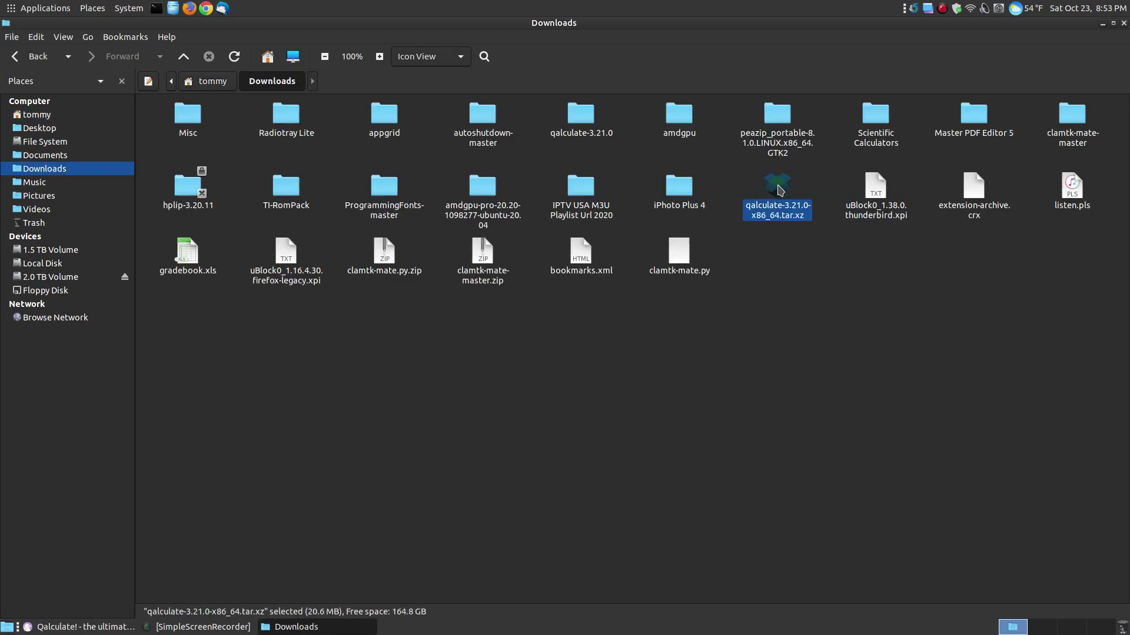
{"action": "double_click", "coordinate": [779, 190]}
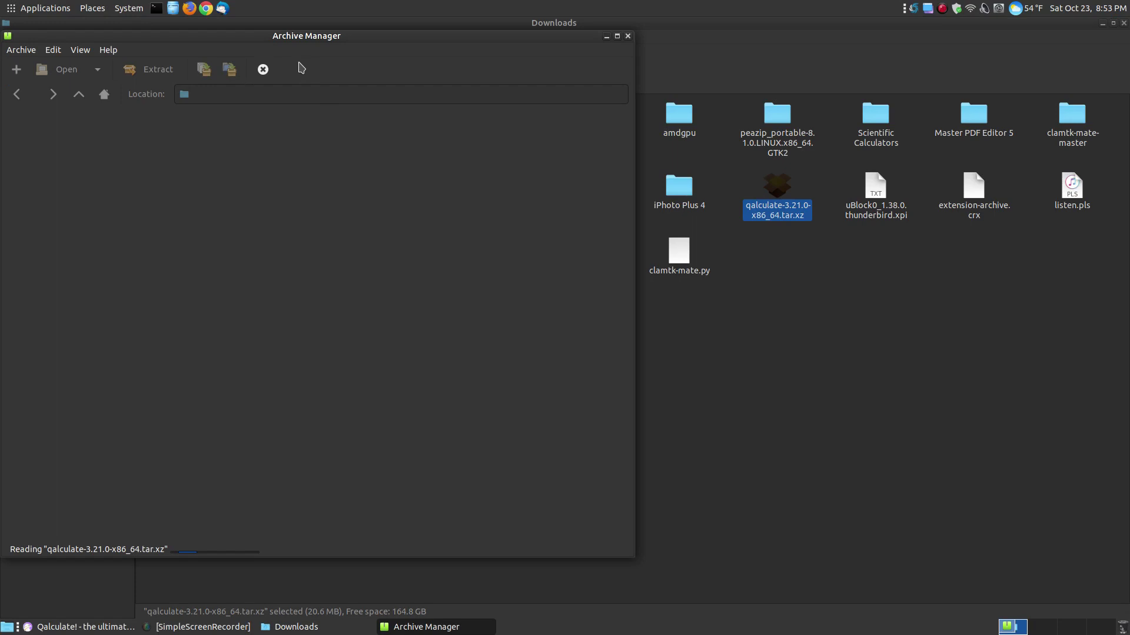
{"action": "left_click_drag", "start_coordinate": [302, 37], "coordinate": [635, 64]}
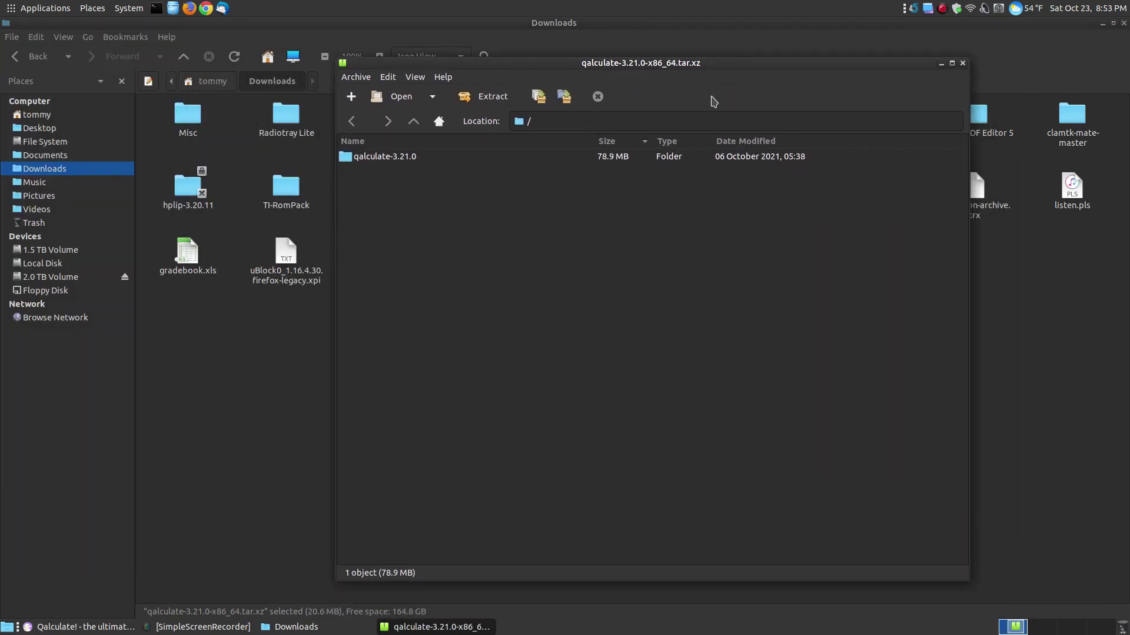
{"action": "double_click", "coordinate": [407, 158]}
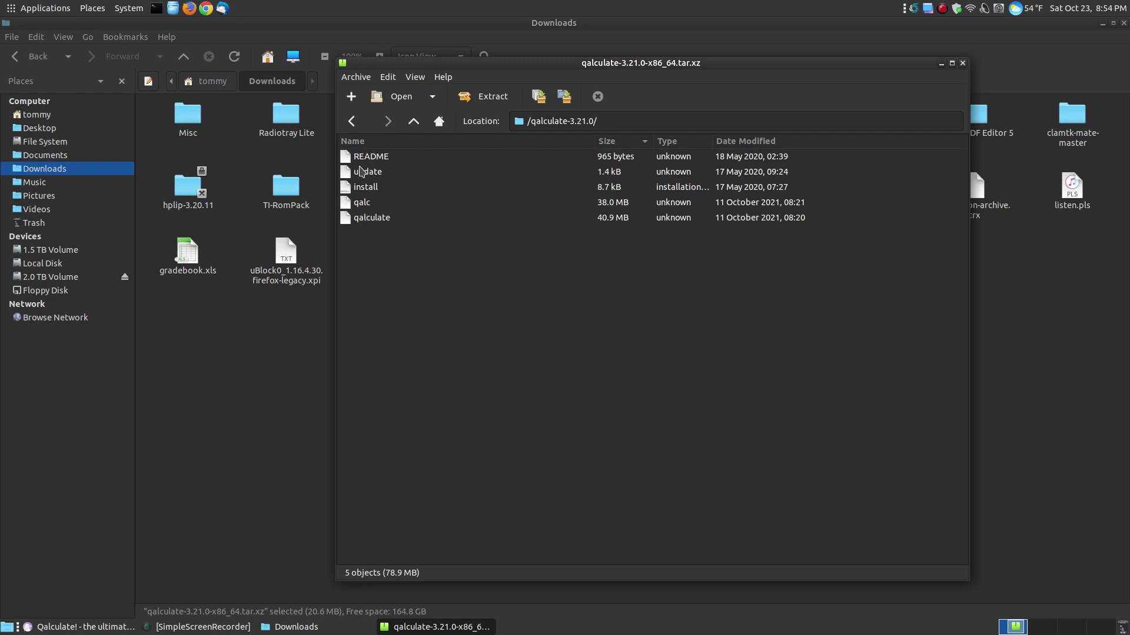
{"action": "left_click", "coordinate": [351, 121]}
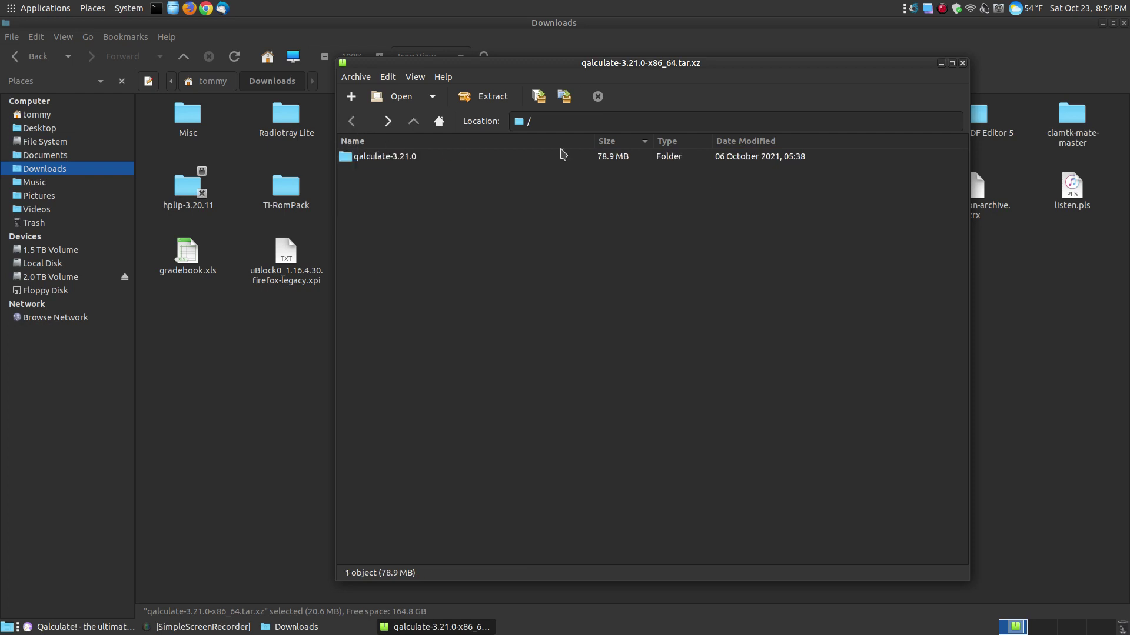
{"action": "left_click", "coordinate": [962, 63]}
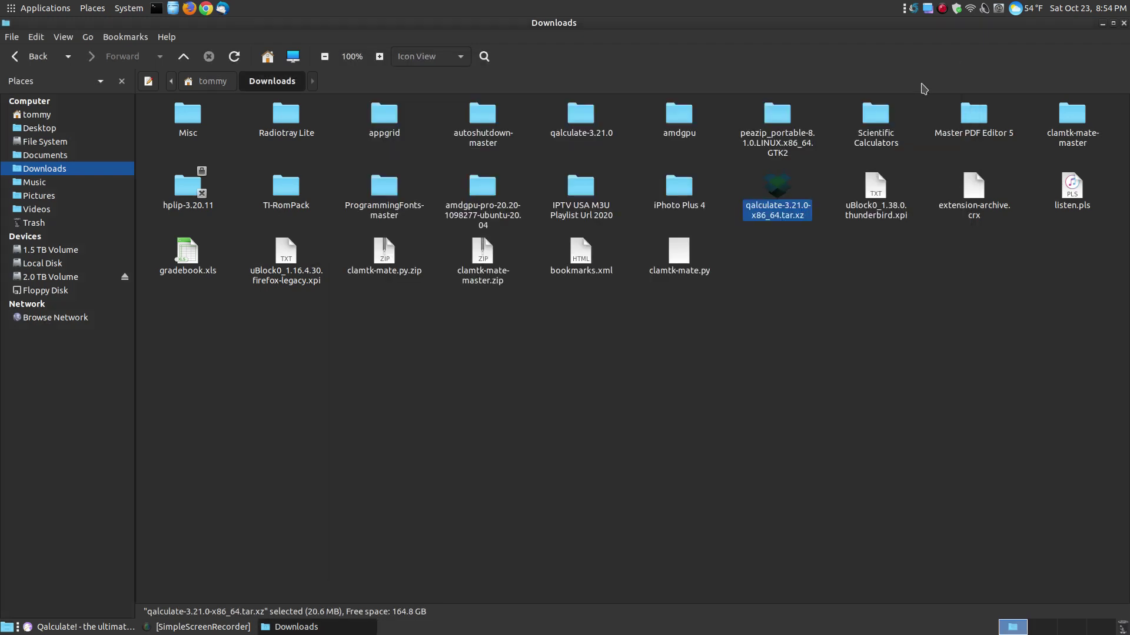
Bring up the Qalculate tarball's actions in Downloads and dismiss them without extracting
{"action": "right_click", "coordinate": [782, 186]}
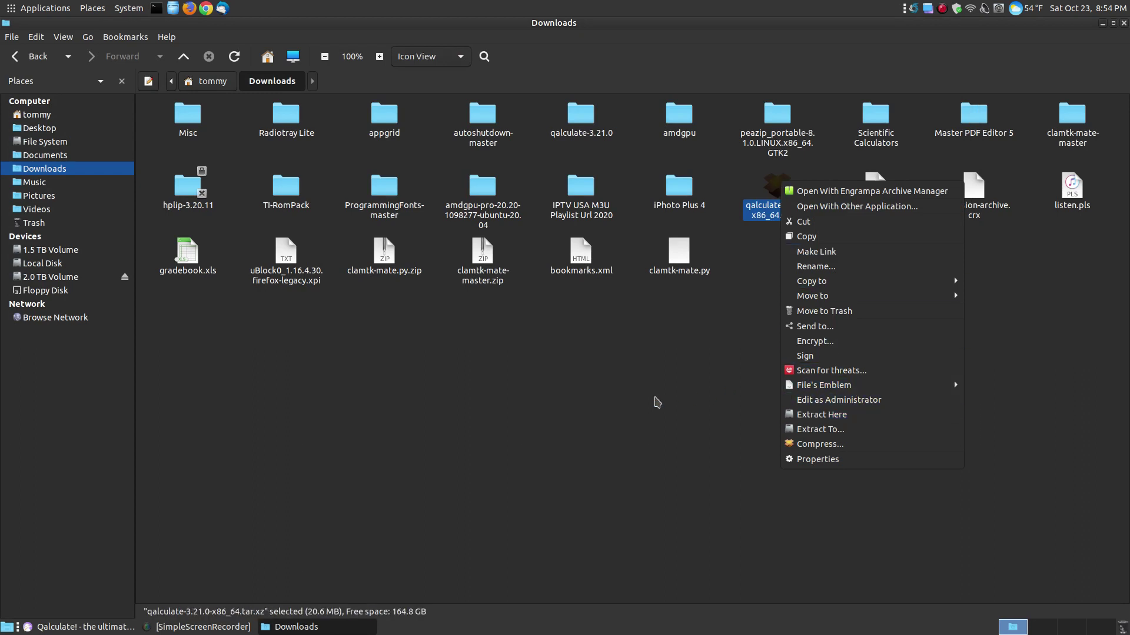
{"action": "left_click", "coordinate": [655, 400]}
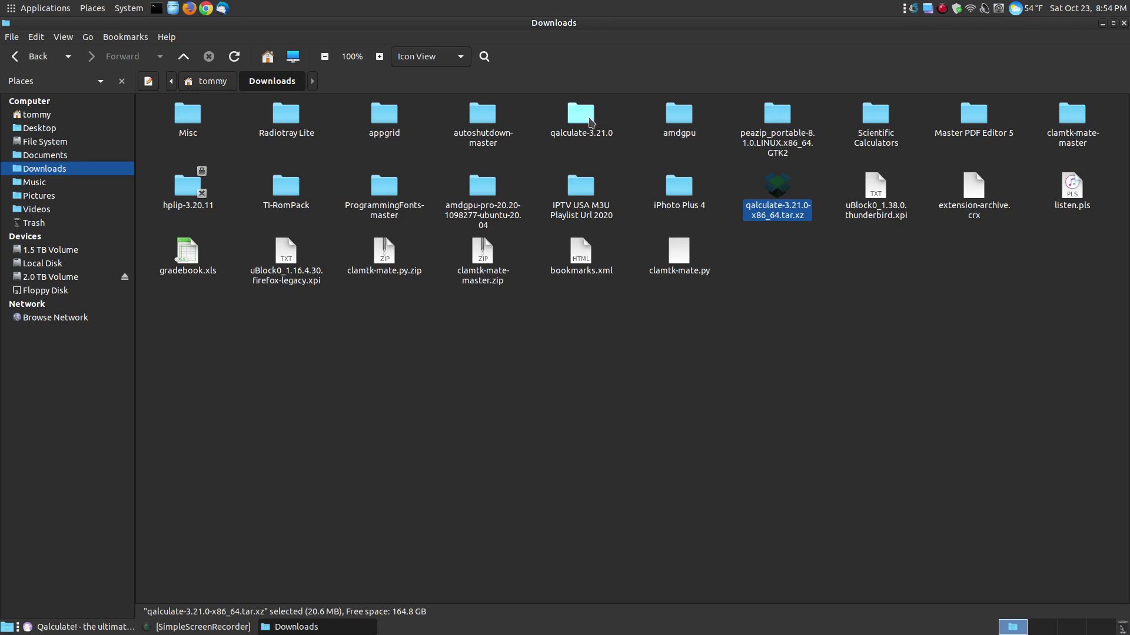
Open the qalculate-3.21.0 folder and launch the qalculate program, closing and relaunching it once
{"action": "double_click", "coordinate": [582, 117]}
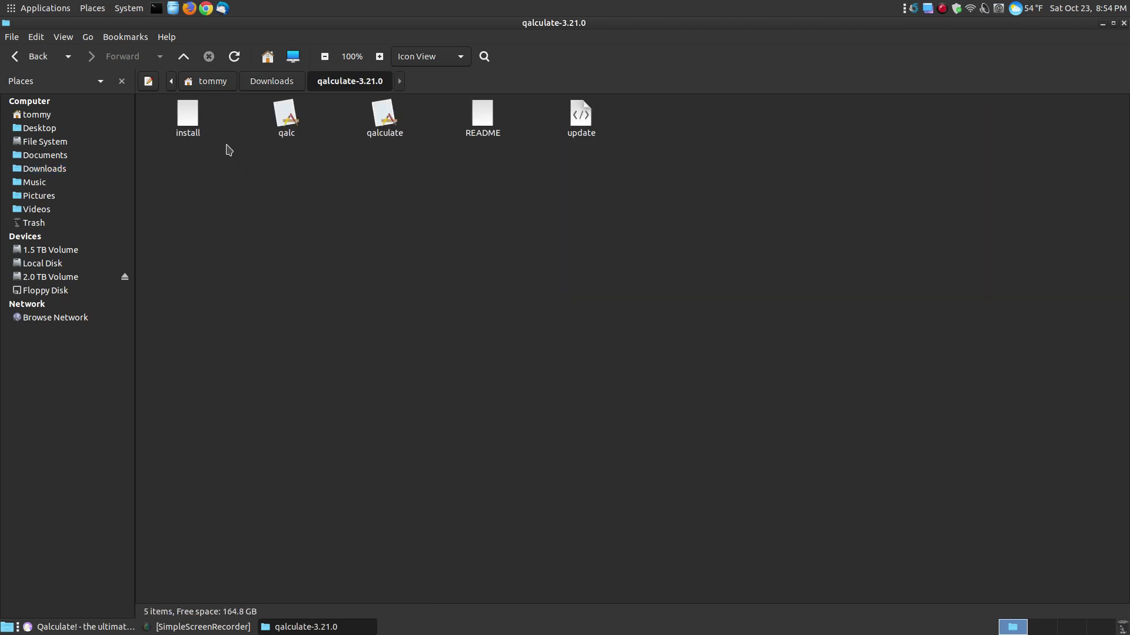
{"action": "left_click", "coordinate": [188, 115]}
{"action": "left_click", "coordinate": [277, 122]}
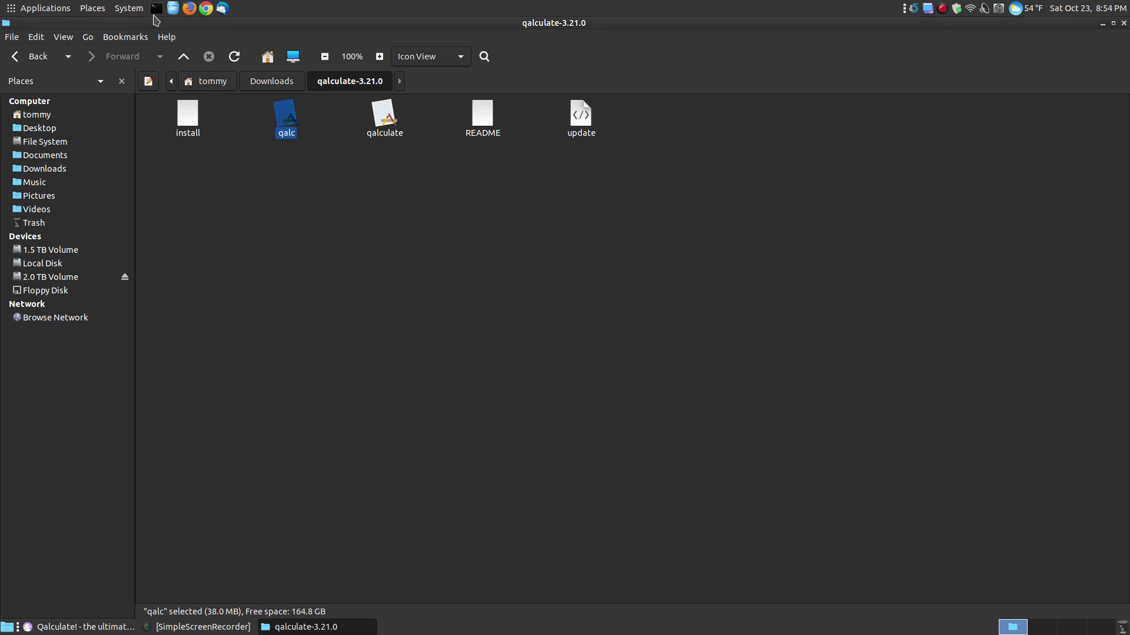
{"action": "left_click", "coordinate": [384, 118]}
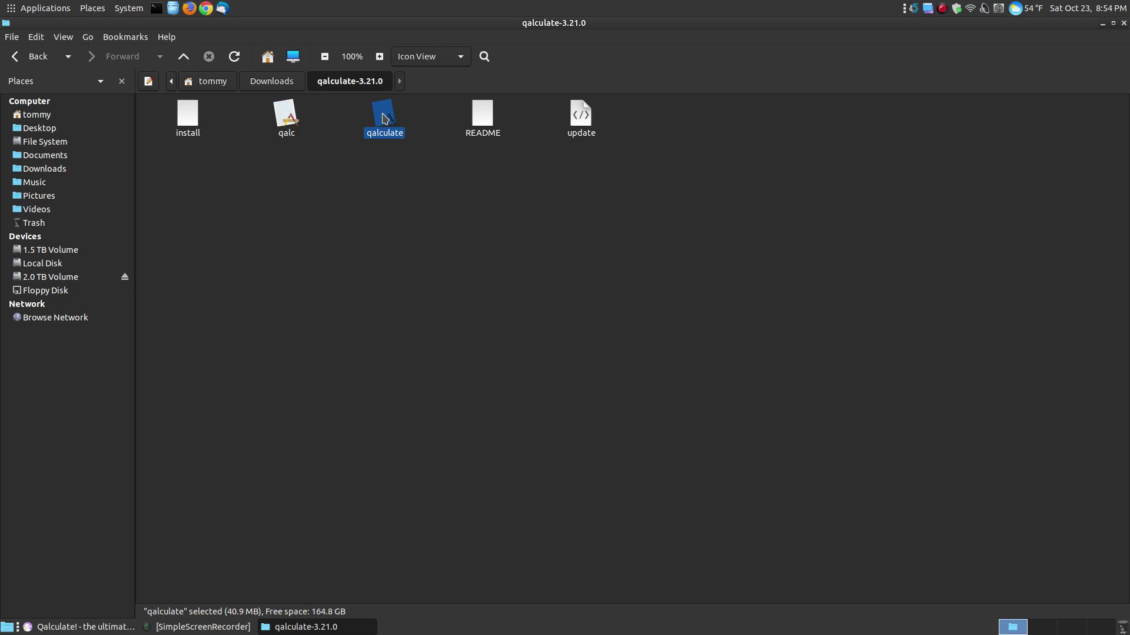
{"action": "double_click", "coordinate": [384, 118]}
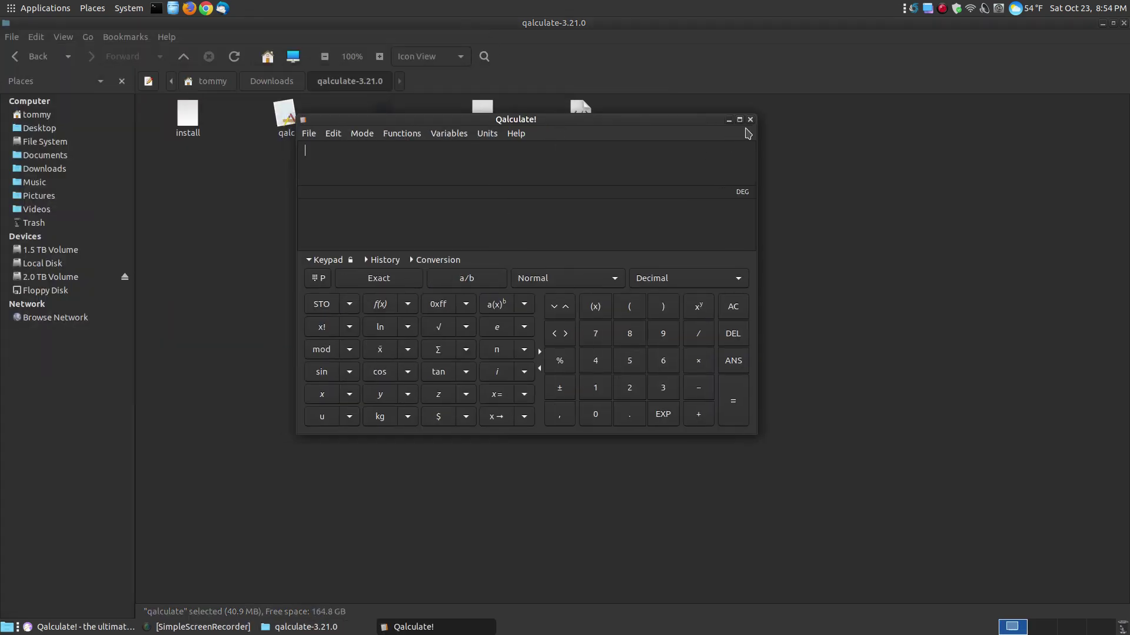
{"action": "left_click", "coordinate": [751, 121]}
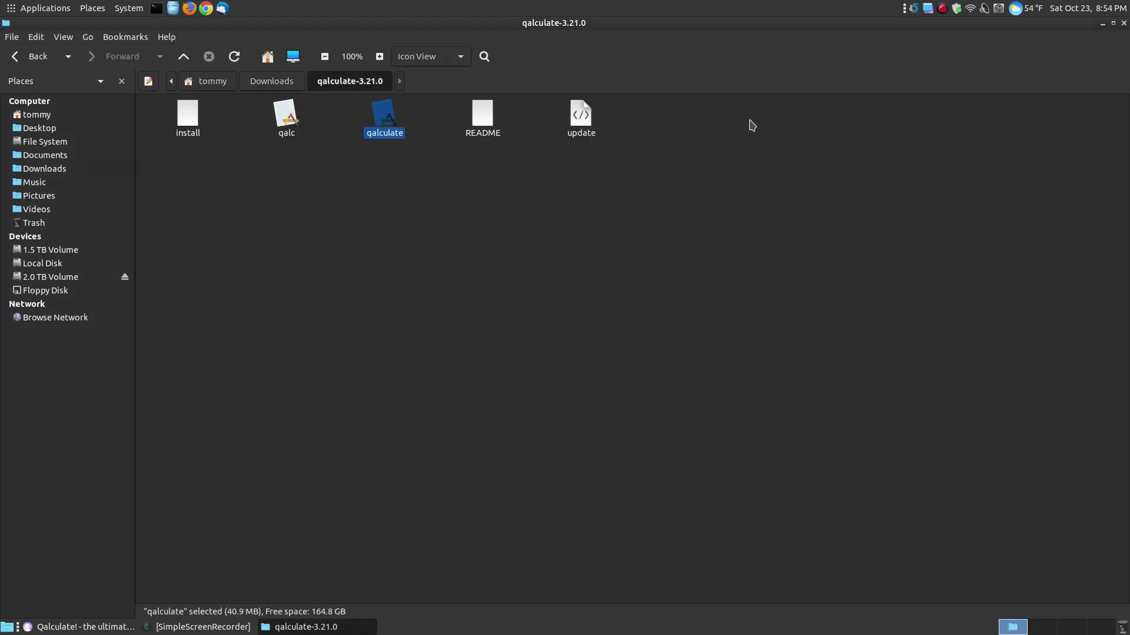
{"action": "double_click", "coordinate": [385, 121]}
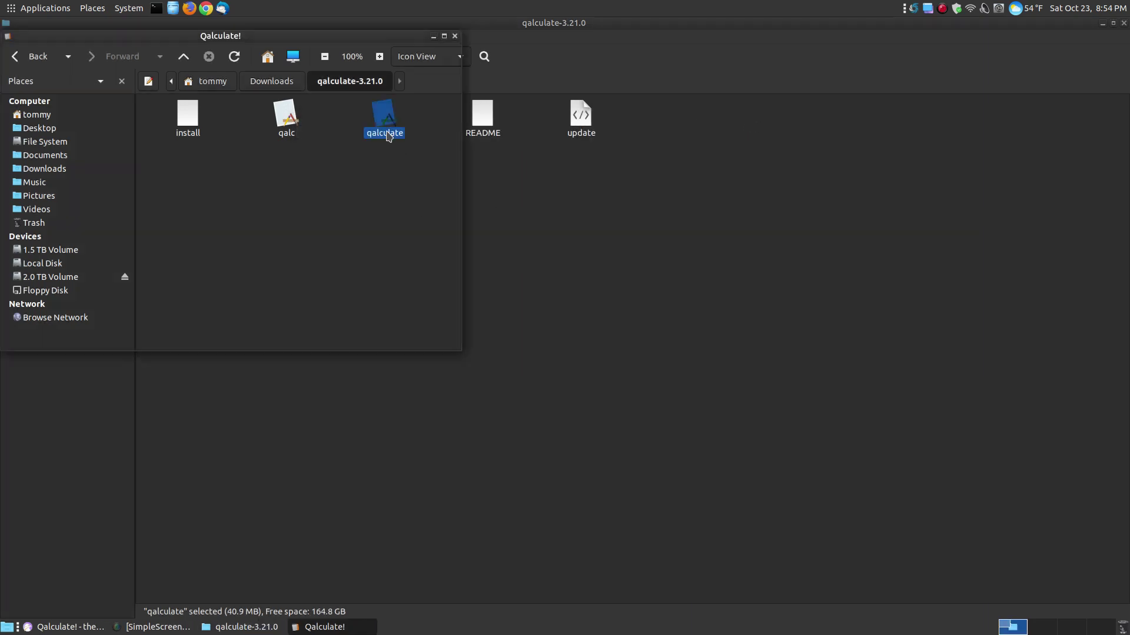
Close the test Qalculate! window and inspect the qalculate, README and install files
{"action": "left_click", "coordinate": [454, 37]}
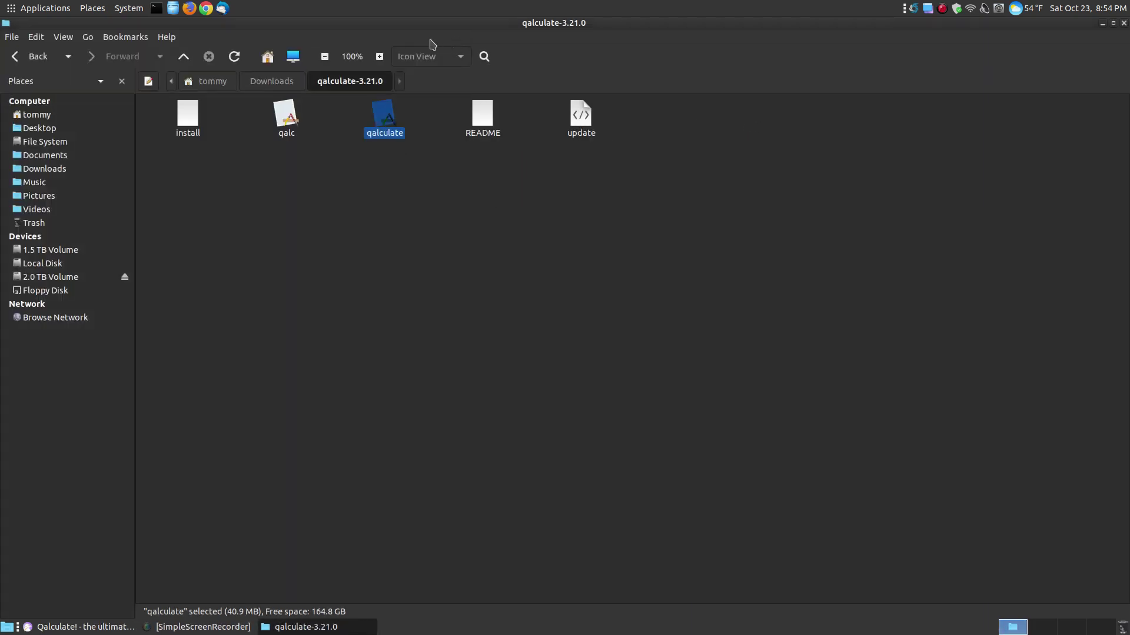
{"action": "right_click", "coordinate": [380, 113]}
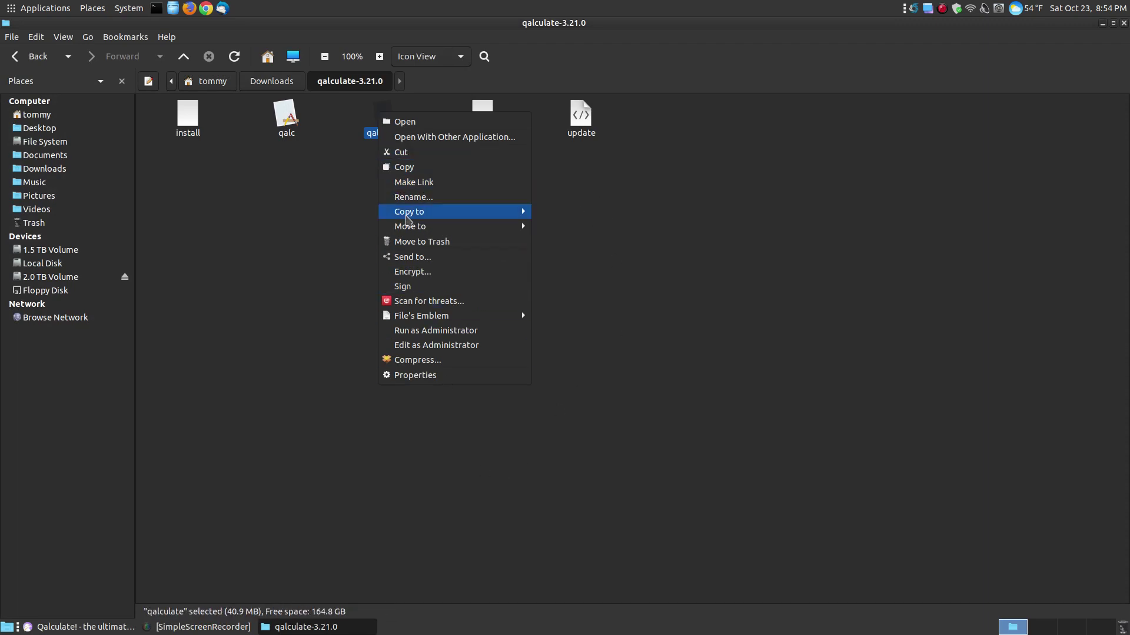
{"action": "left_click", "coordinate": [712, 213]}
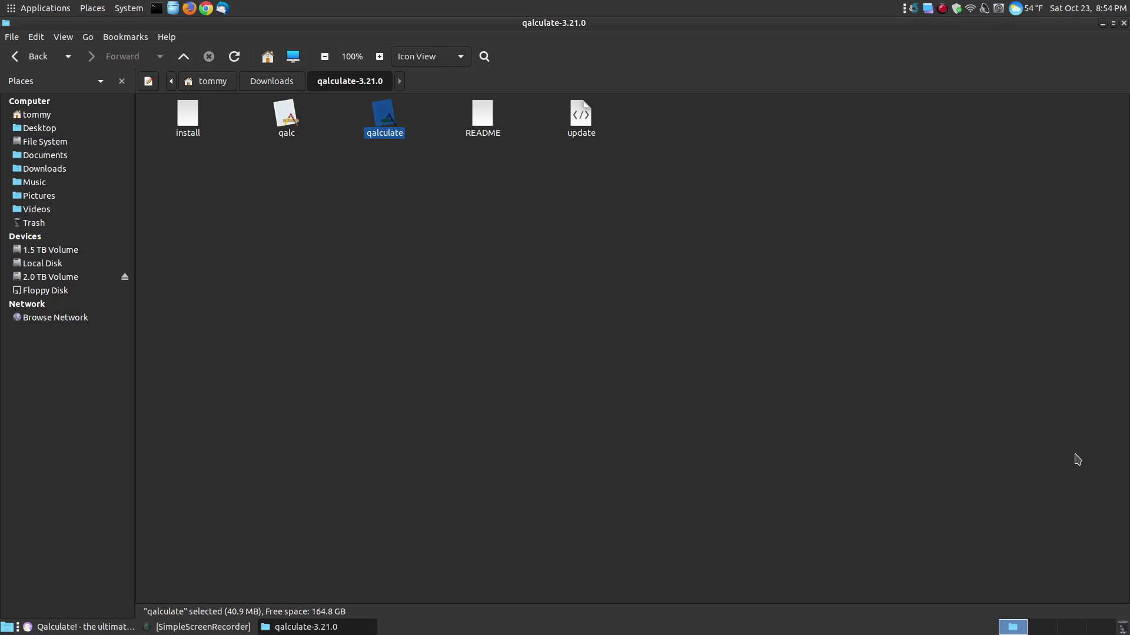
{"action": "left_click", "coordinate": [485, 127]}
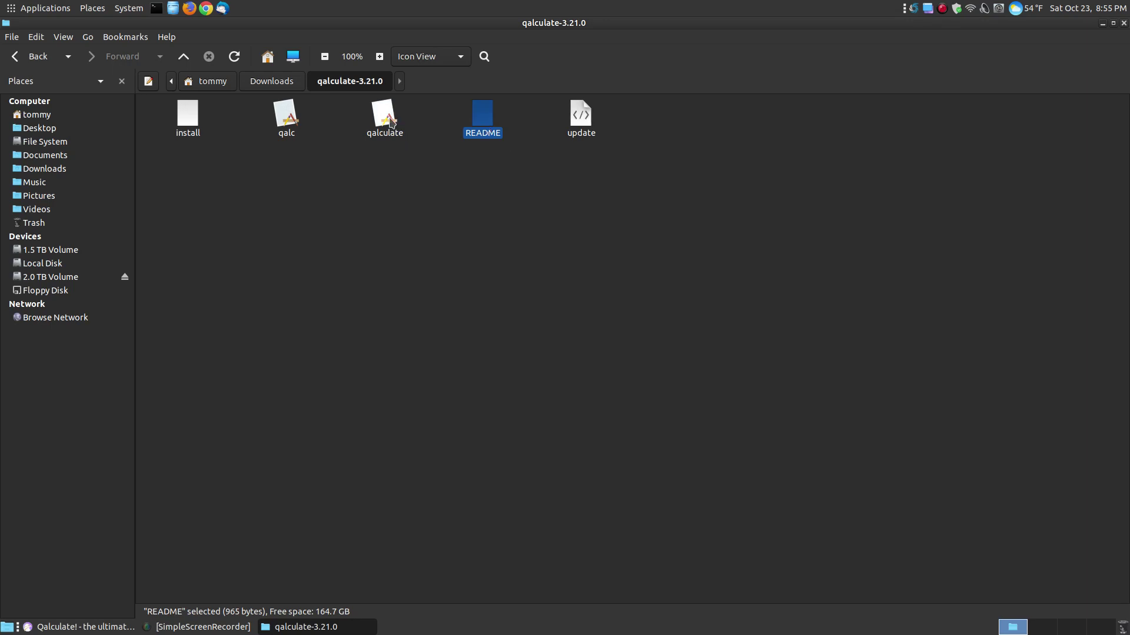
{"action": "left_click", "coordinate": [182, 115]}
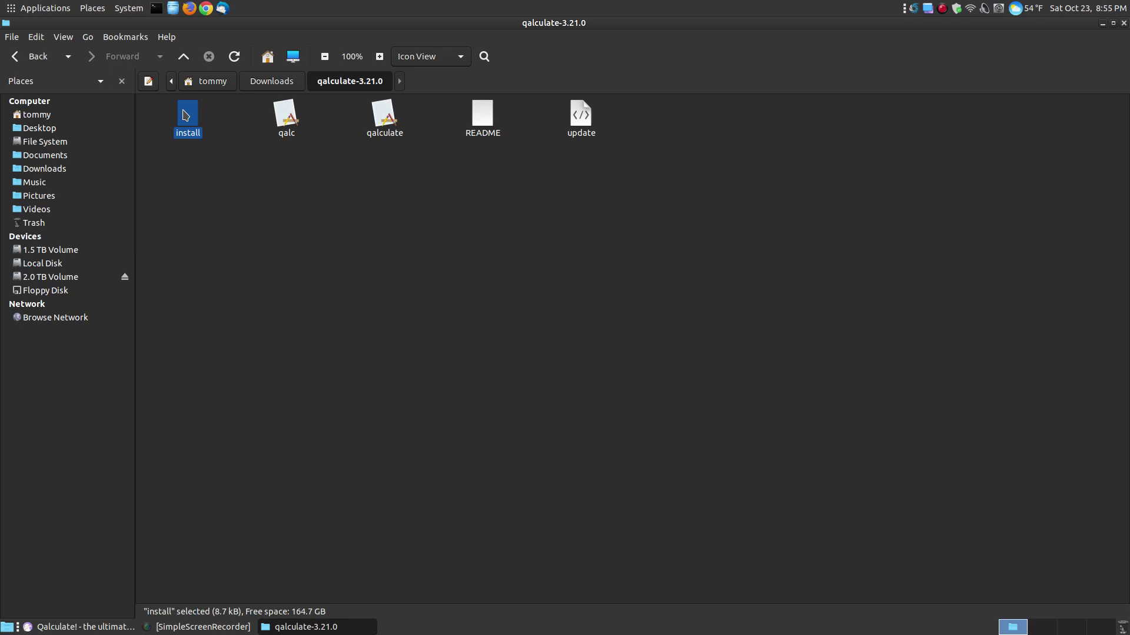
Run the install script as Administrator, authenticating with the account password
{"action": "right_click", "coordinate": [185, 114]}
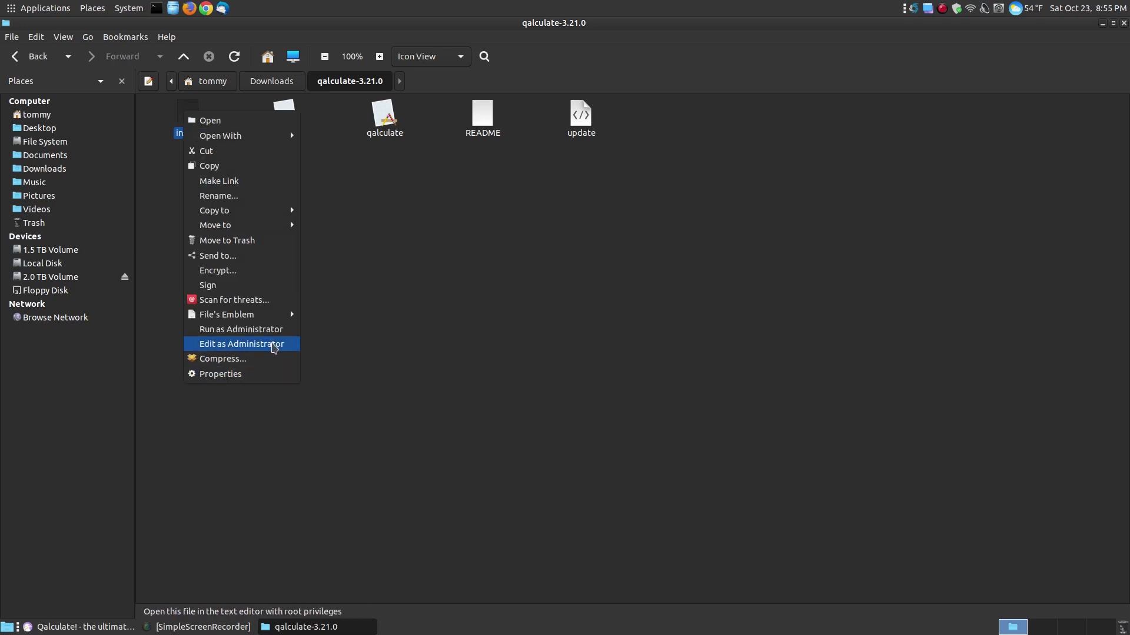
{"action": "left_click", "coordinate": [273, 333]}
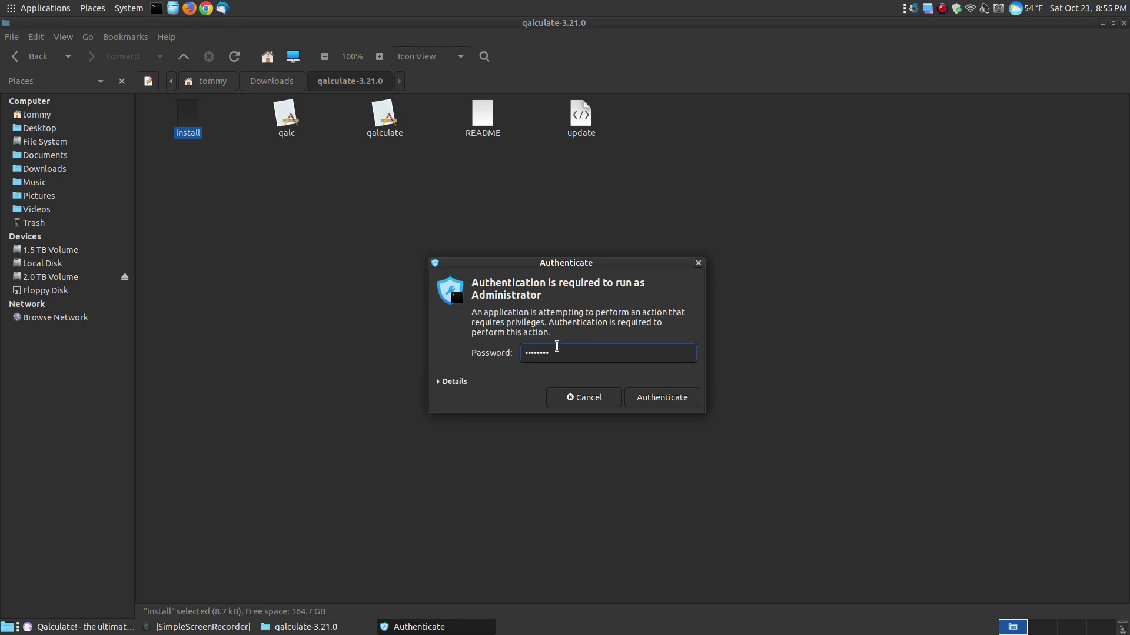
{"action": "left_click", "coordinate": [635, 400]}
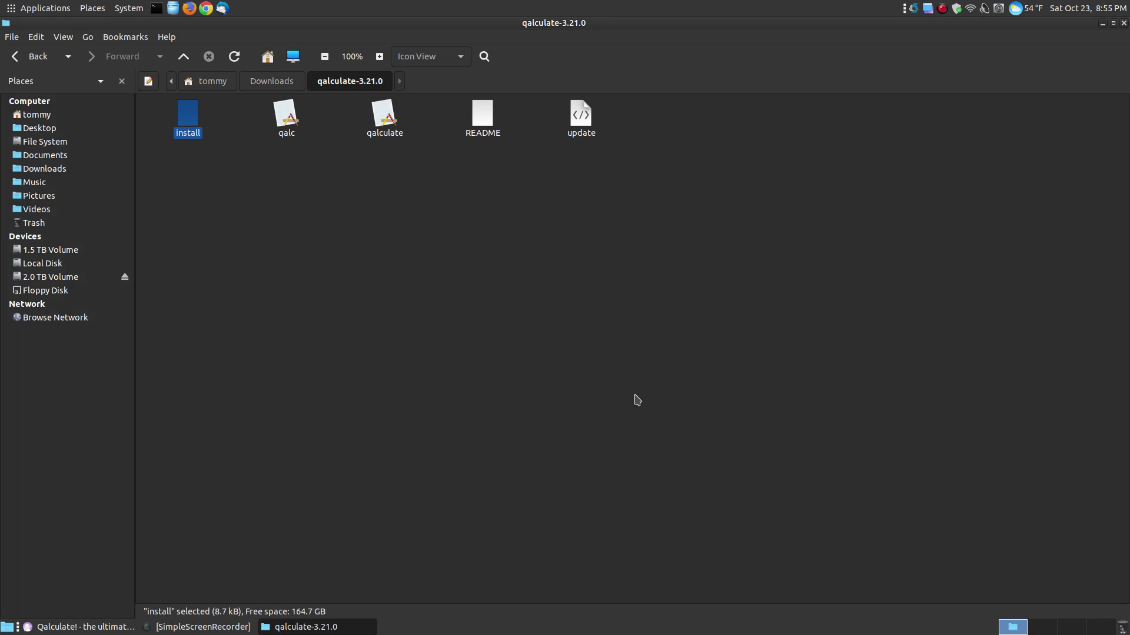
Centre the superuser terminal and answer yes to copying the binaries to another location
{"action": "left_click_drag", "start_coordinate": [260, 37], "coordinate": [605, 208]}
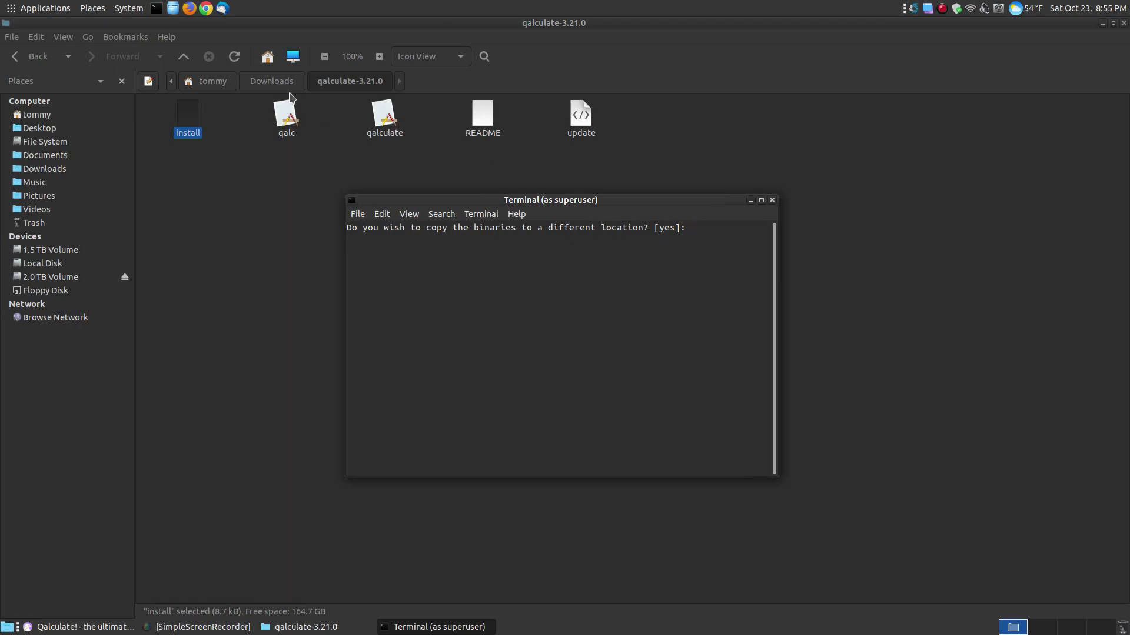
{"action": "type", "text": "yes"}
{"action": "key", "text": "Return"}
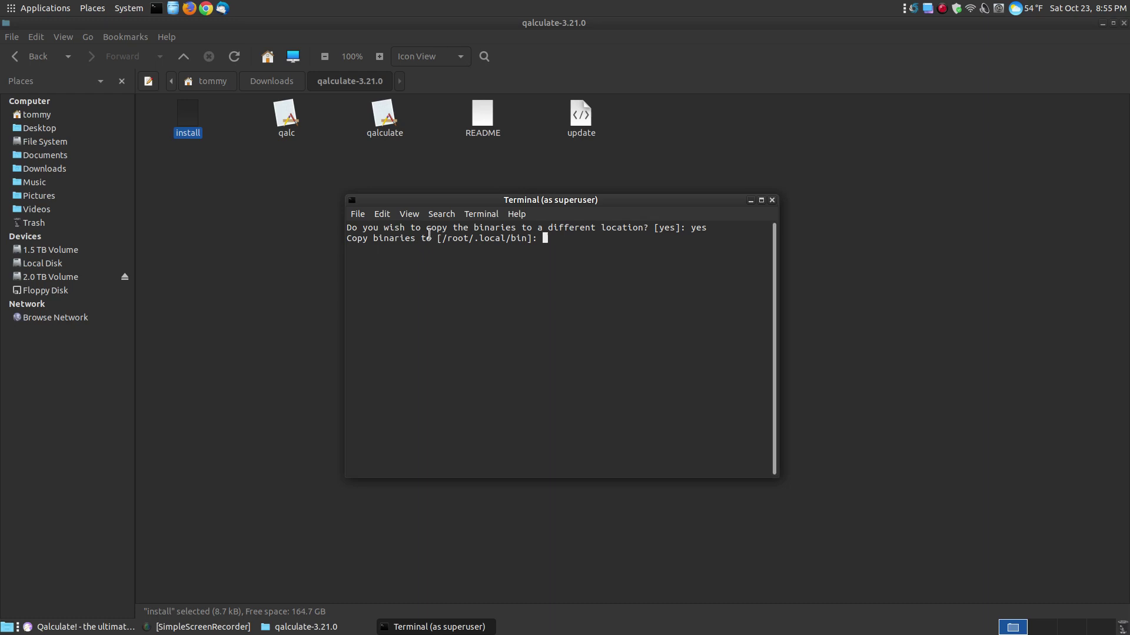
Copy the default path /root/.local/bin, paste it as the destination and finish installing
{"action": "left_click_drag", "start_coordinate": [528, 239], "coordinate": [442, 239]}
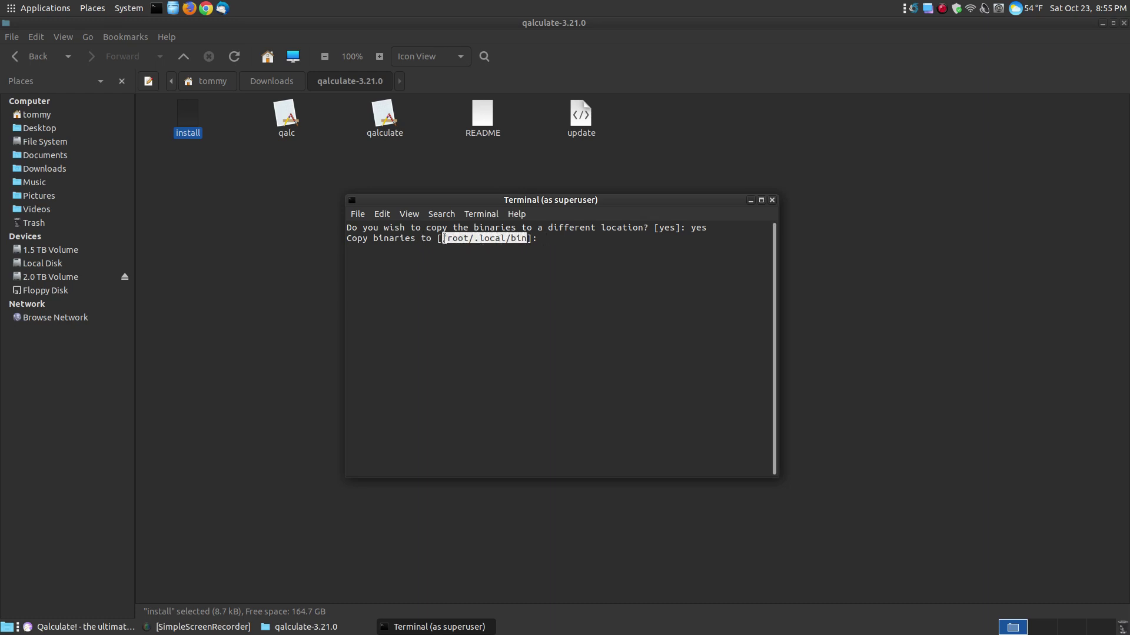
{"action": "right_click", "coordinate": [503, 238]}
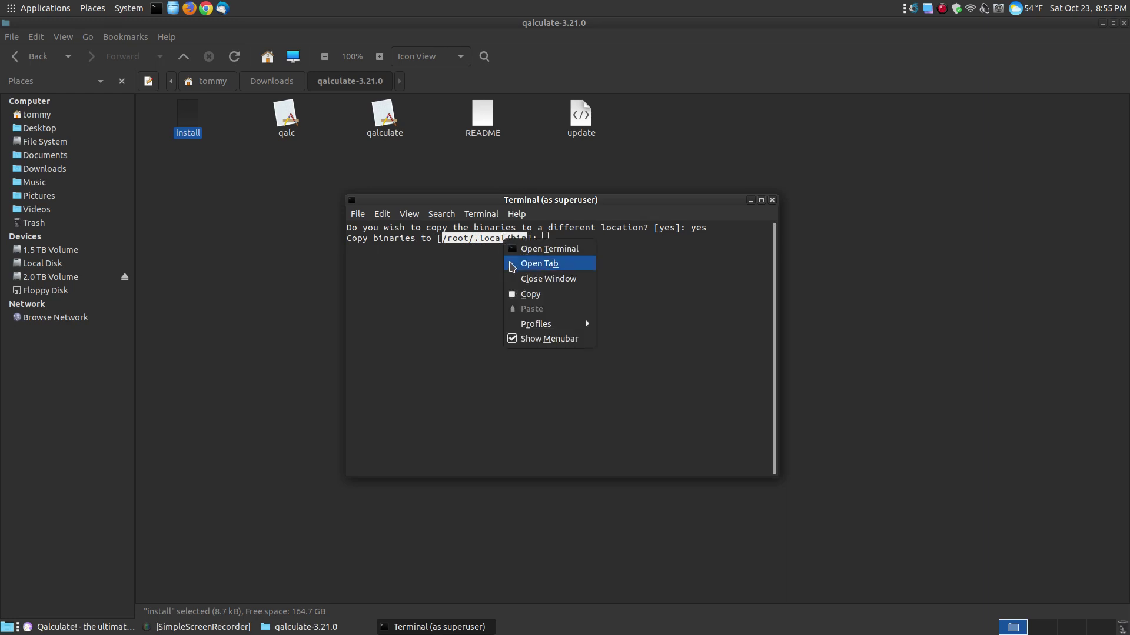
{"action": "left_click", "coordinate": [520, 289]}
{"action": "left_click", "coordinate": [556, 232]}
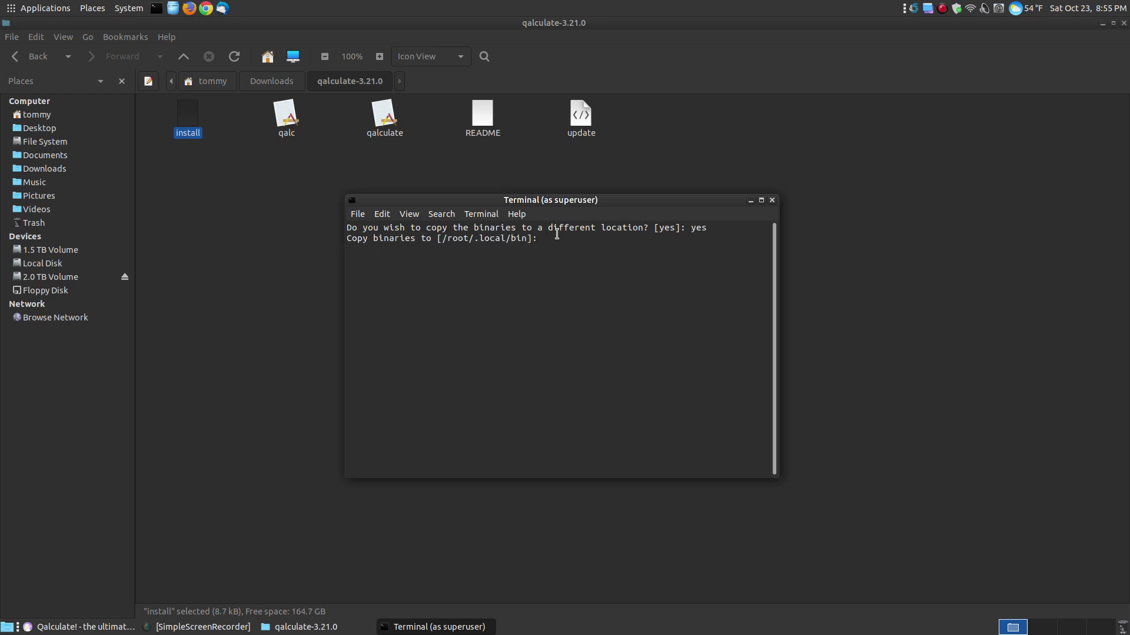
{"action": "right_click", "coordinate": [557, 236]}
{"action": "left_click", "coordinate": [582, 302]}
{"action": "key", "text": "Return"}
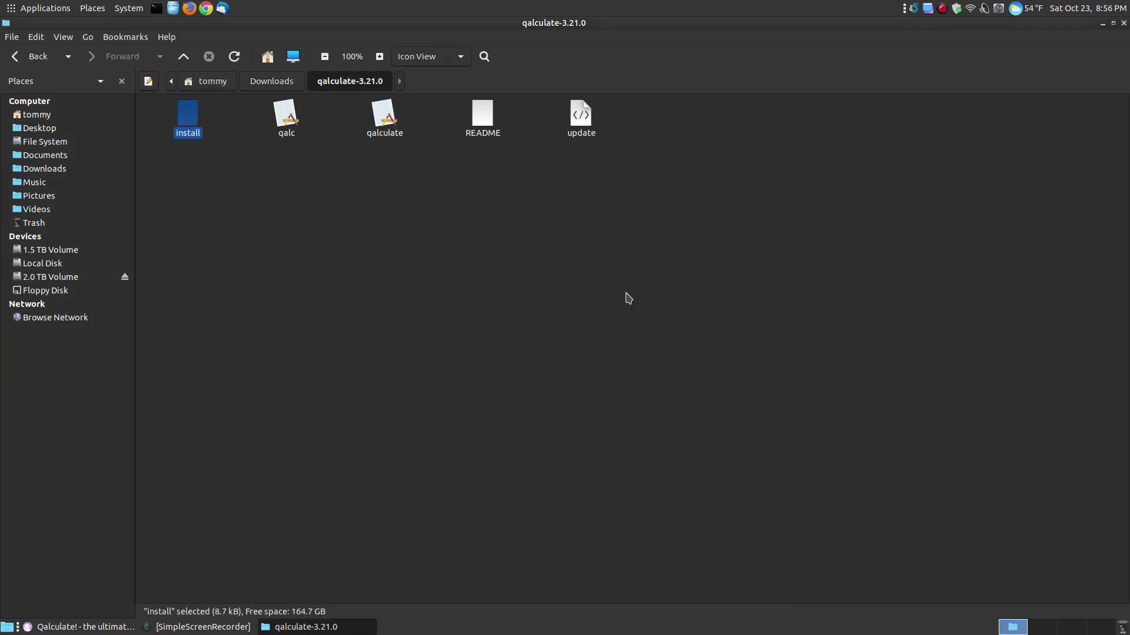
Turn on Show Hidden Files in the home folder and select the .local folder
{"action": "left_click", "coordinate": [212, 81]}
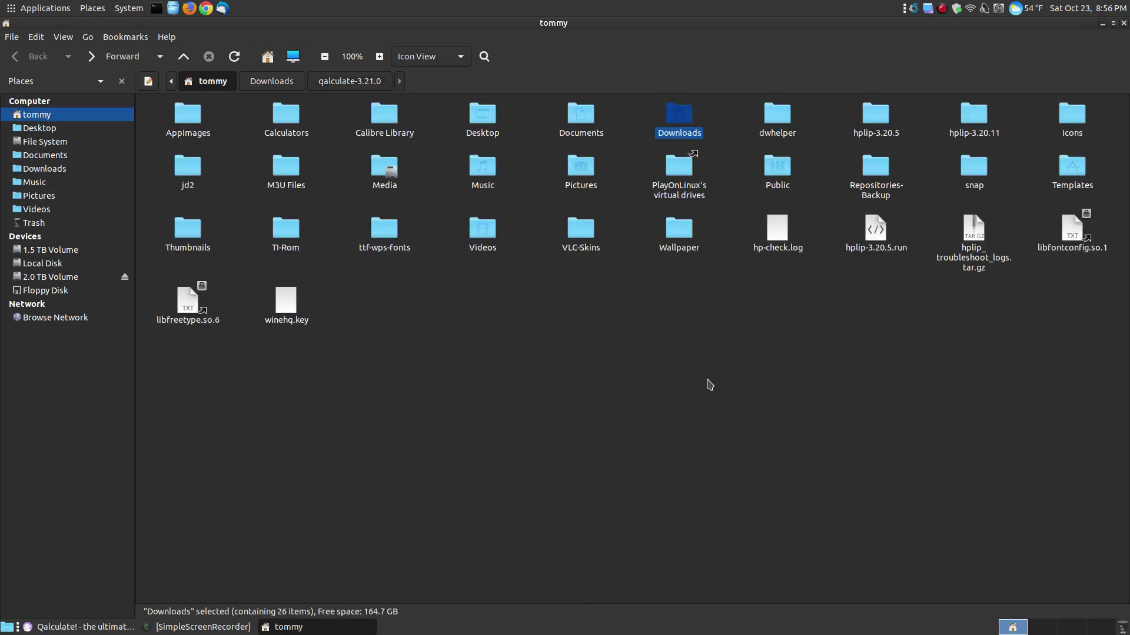
{"action": "left_click", "coordinate": [579, 377]}
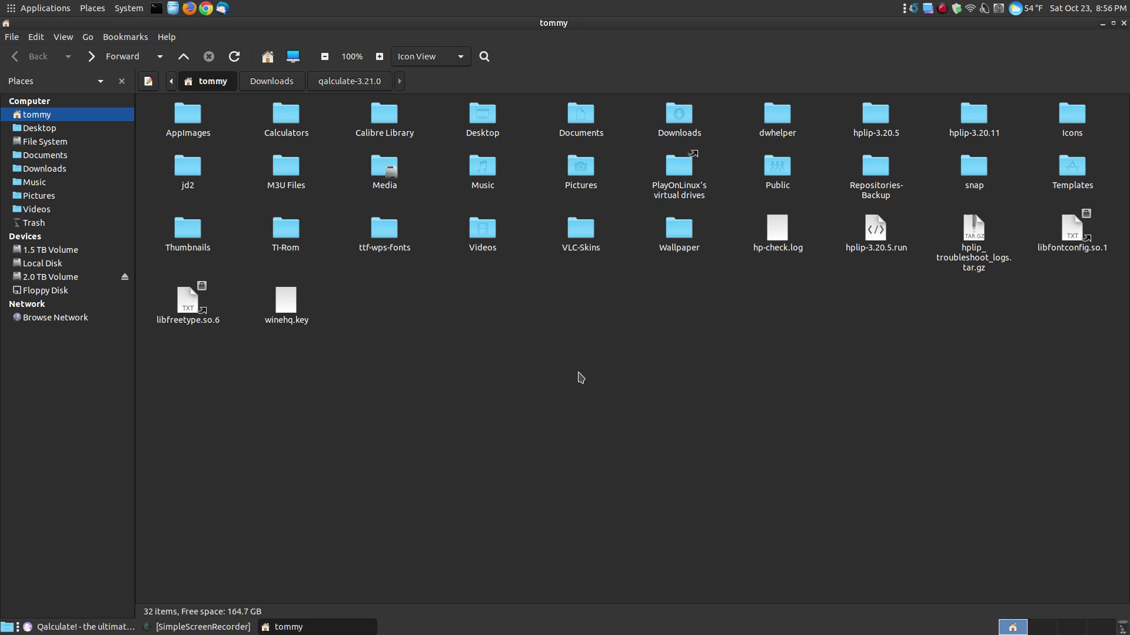
{"action": "left_click", "coordinate": [70, 37]}
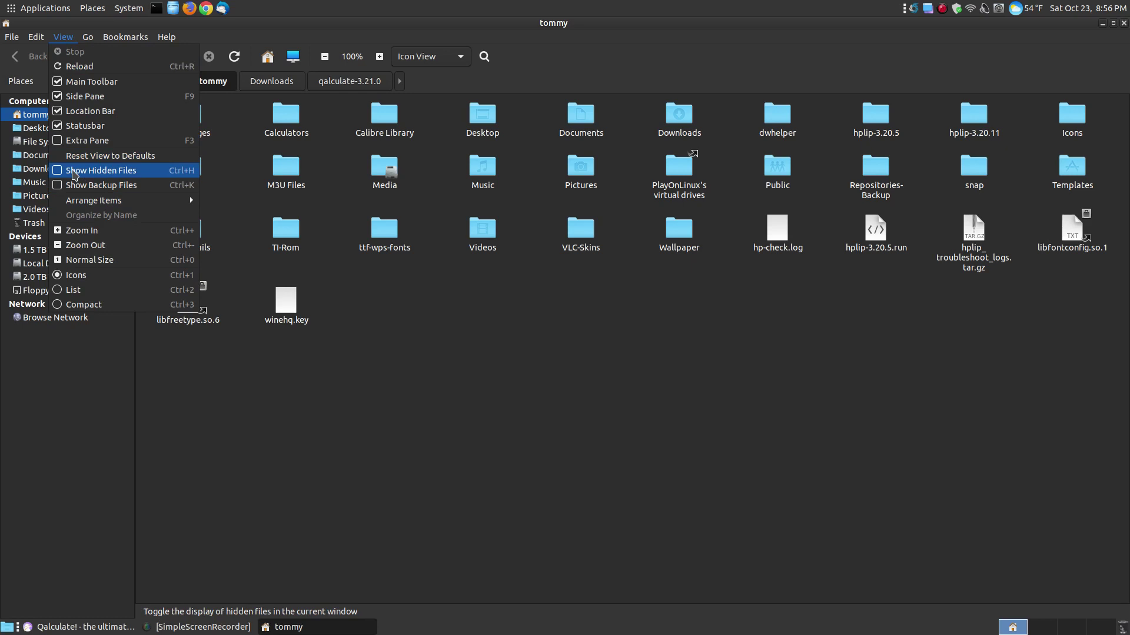
{"action": "left_click", "coordinate": [74, 175]}
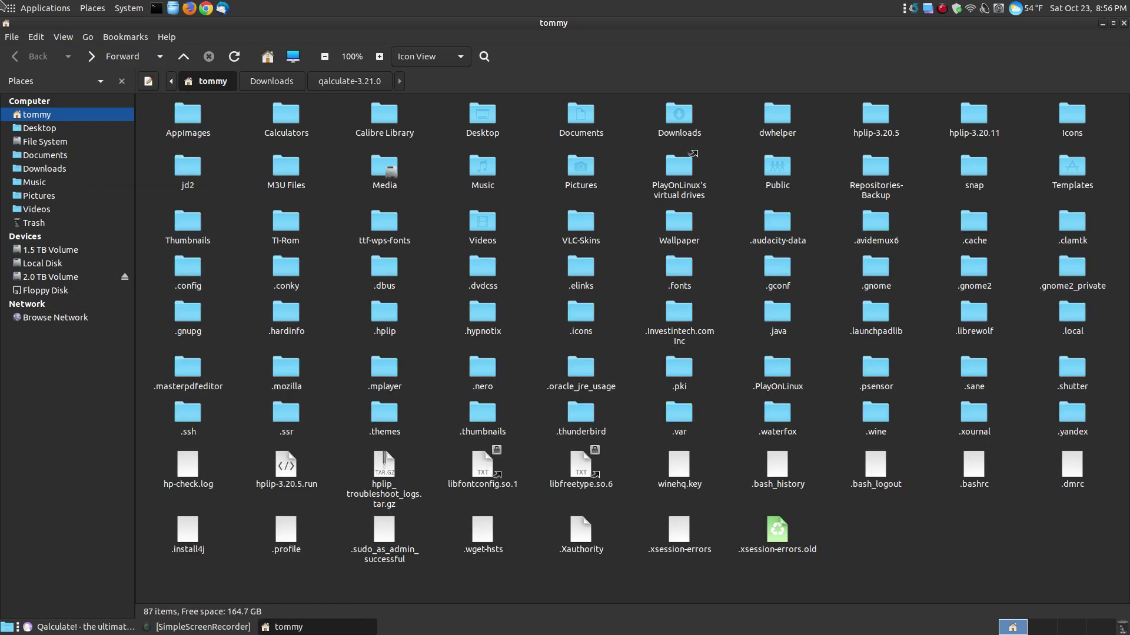
{"action": "left_click", "coordinate": [1065, 312]}
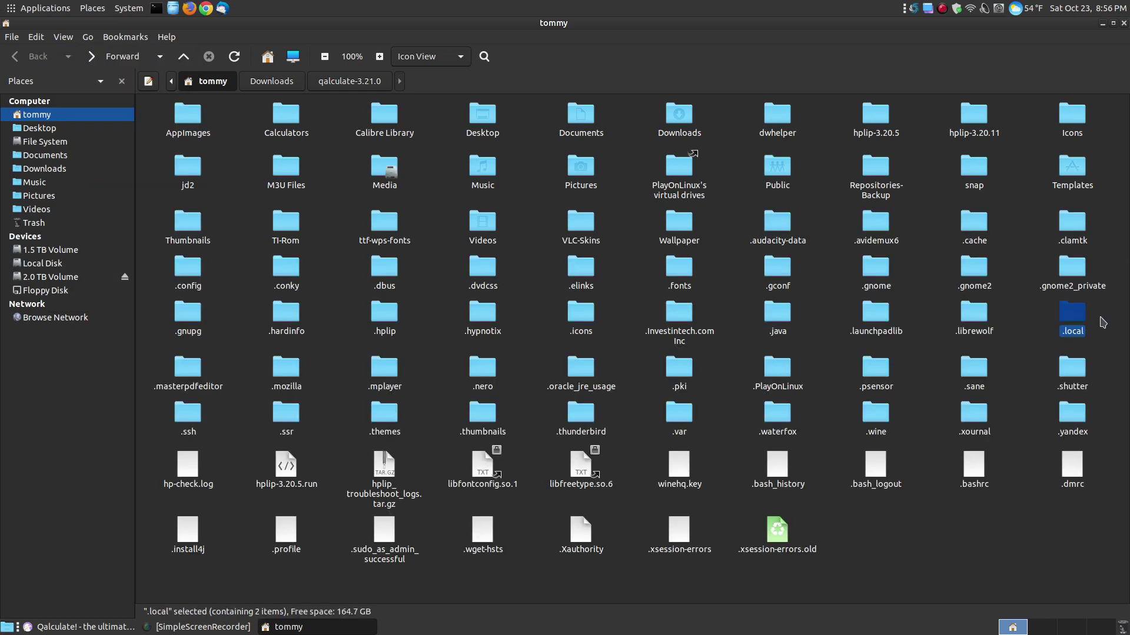
Open the home .local/bin folder and launch the installed qalculate program
{"action": "double_click", "coordinate": [1065, 313]}
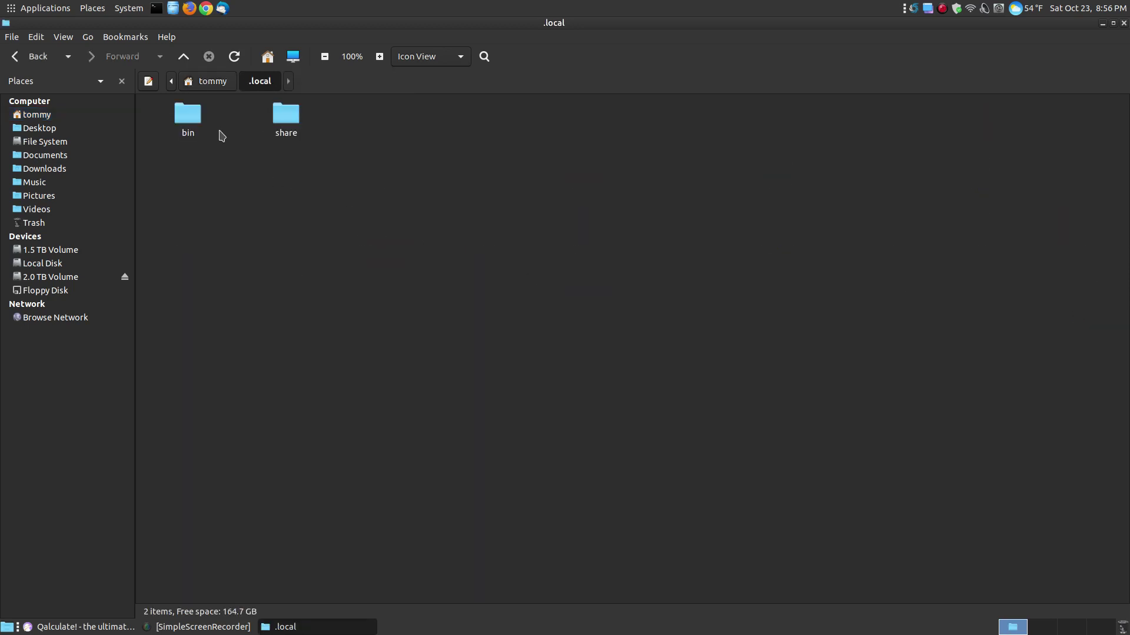
{"action": "double_click", "coordinate": [190, 127]}
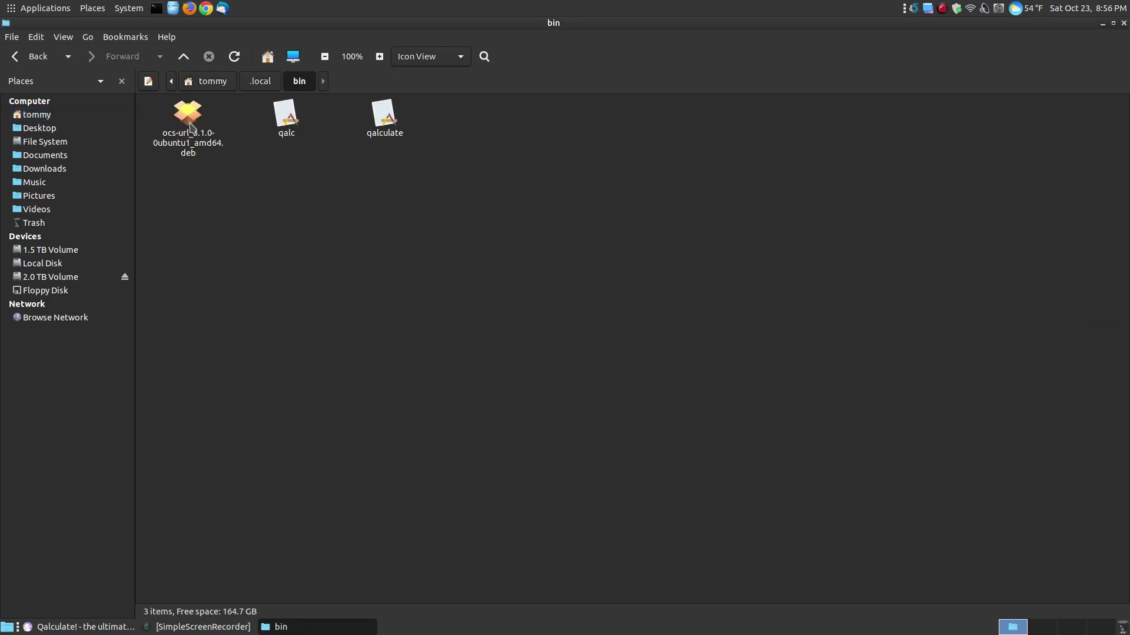
{"action": "left_click", "coordinate": [286, 115]}
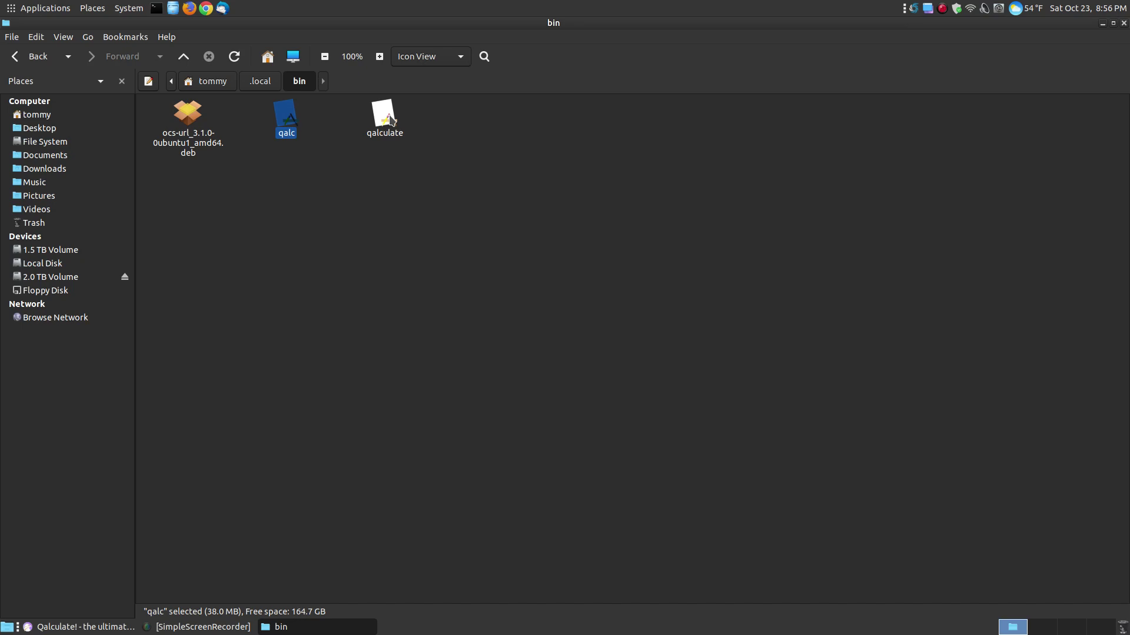
{"action": "left_click", "coordinate": [390, 120]}
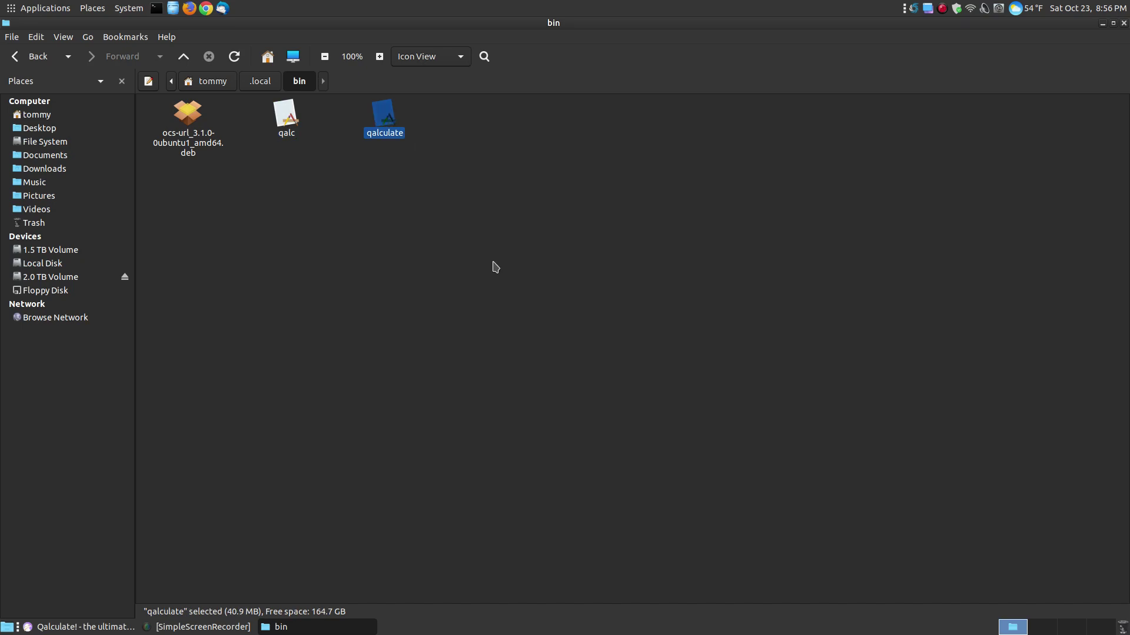
{"action": "double_click", "coordinate": [387, 122]}
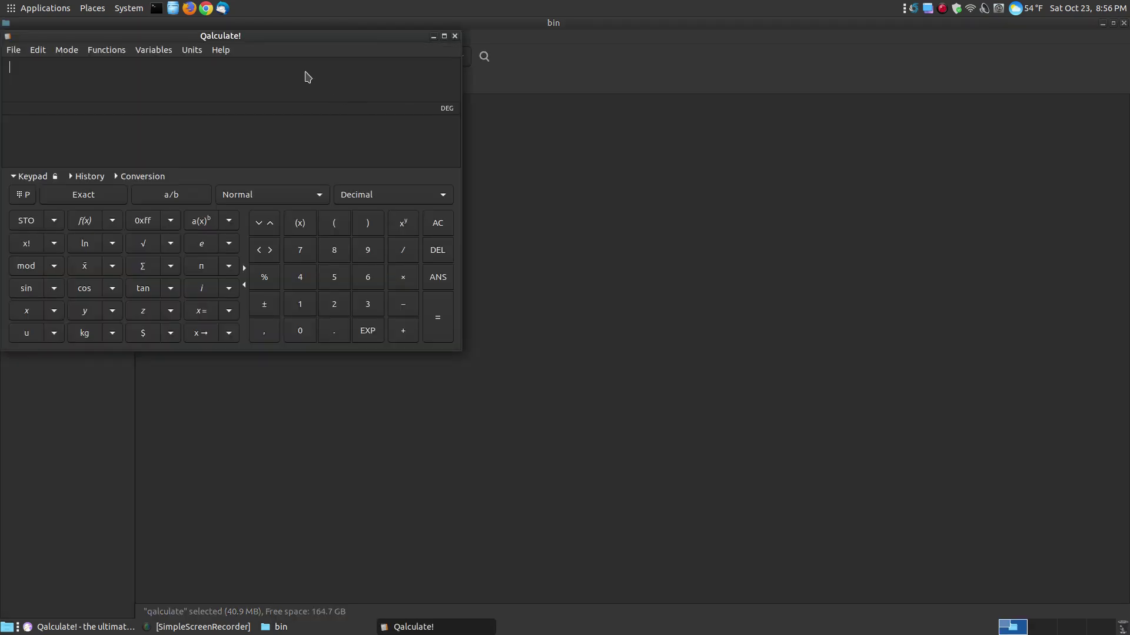
Close the Qalculate! window and bring up the Applications > Education list
{"action": "left_click_drag", "start_coordinate": [270, 36], "coordinate": [604, 173]}
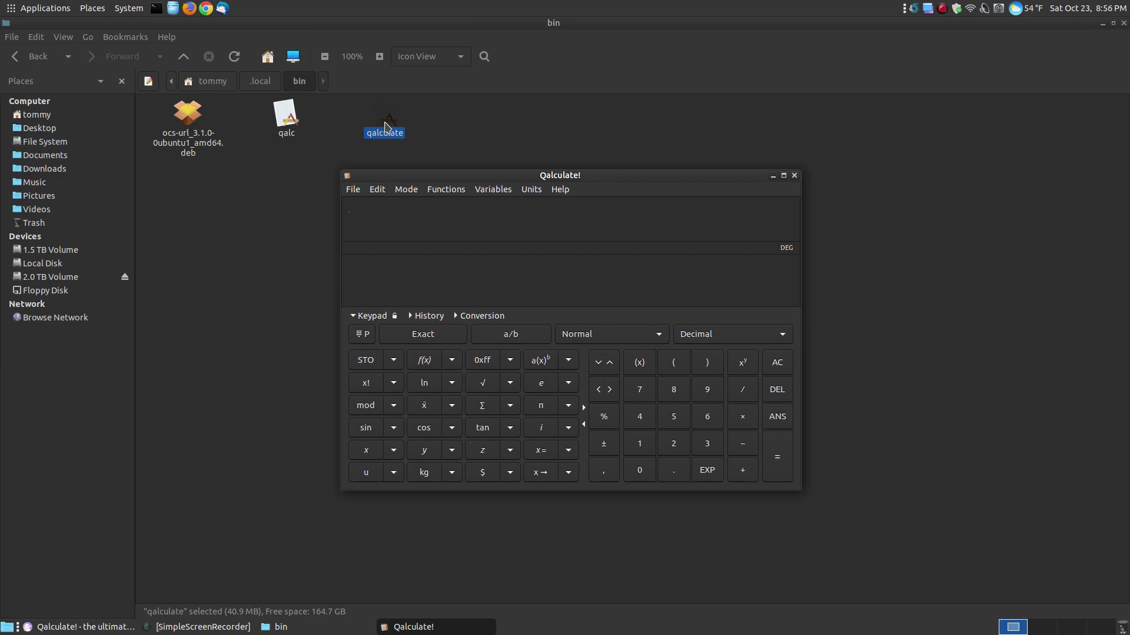
{"action": "left_click", "coordinate": [794, 175]}
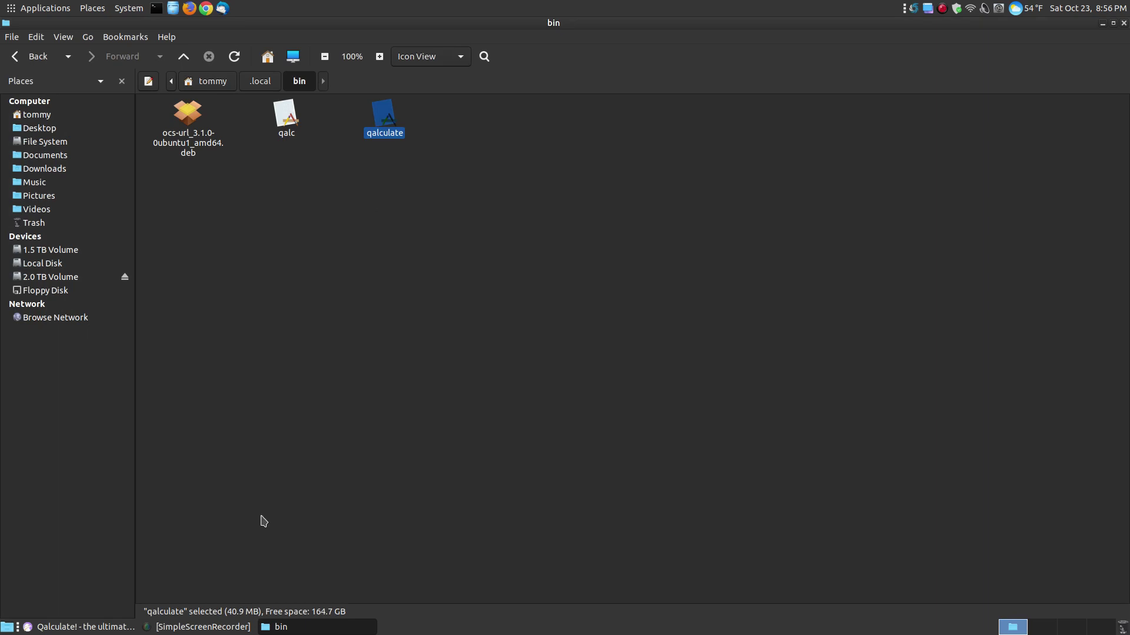
{"action": "left_click", "coordinate": [19, 7]}
{"action": "mouse_move", "coordinate": [38, 31]}
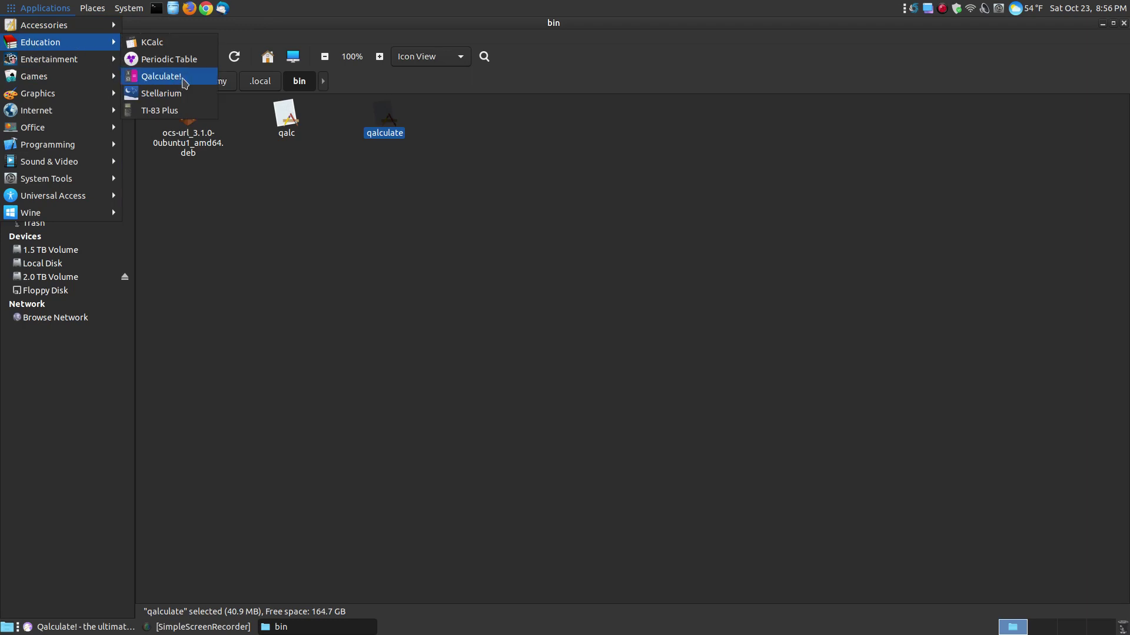
Launch Qalculate! from Education and update its currency exchange rates via File > Update Exchange Rates
{"action": "left_click", "coordinate": [183, 79]}
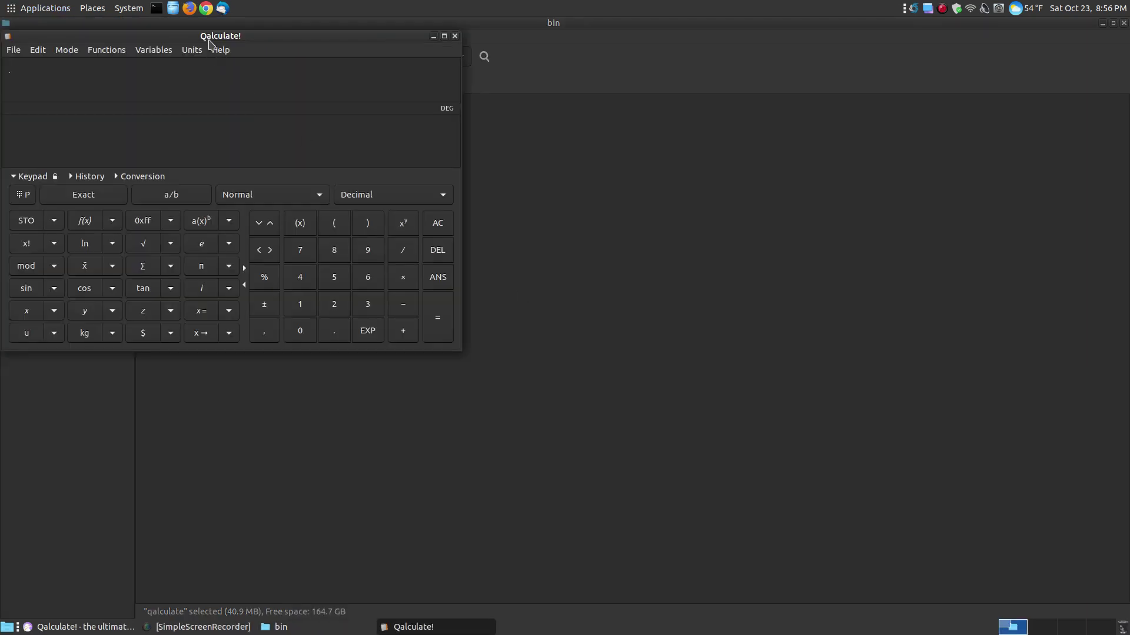
{"action": "left_click_drag", "start_coordinate": [211, 40], "coordinate": [575, 218]}
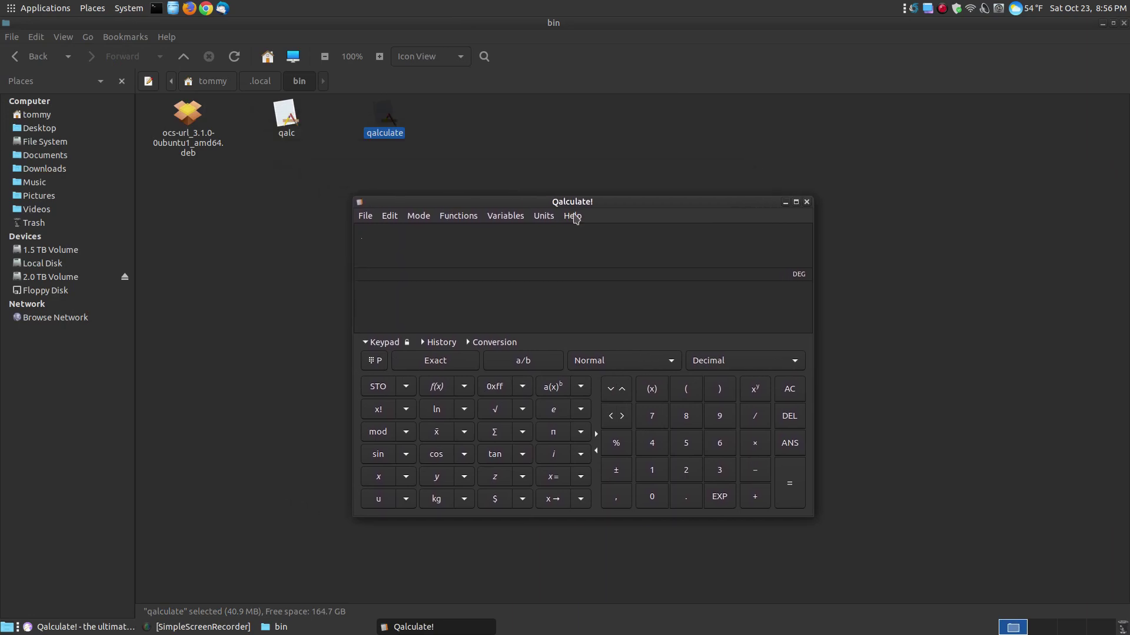
{"action": "left_click", "coordinate": [365, 216]}
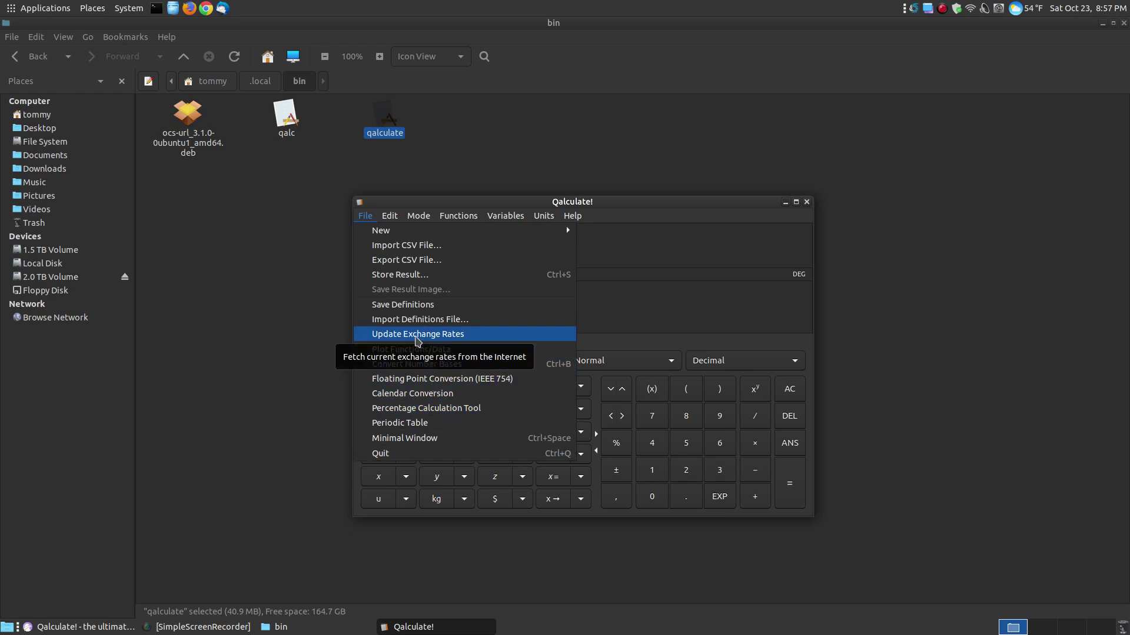
{"action": "left_click", "coordinate": [415, 334]}
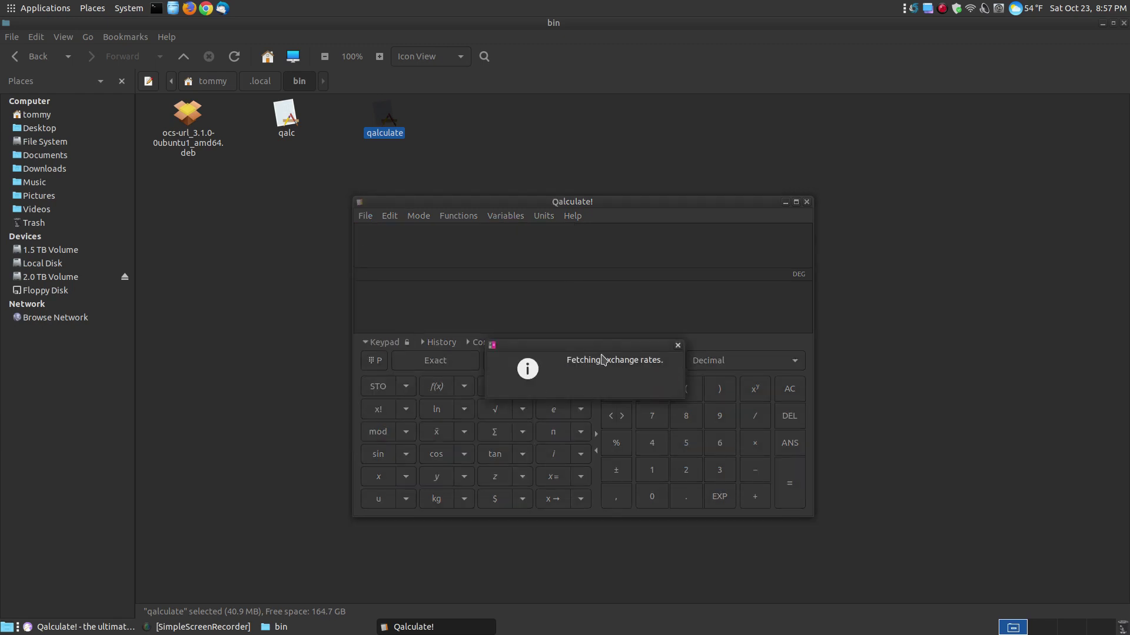
{"action": "left_click", "coordinate": [678, 346]}
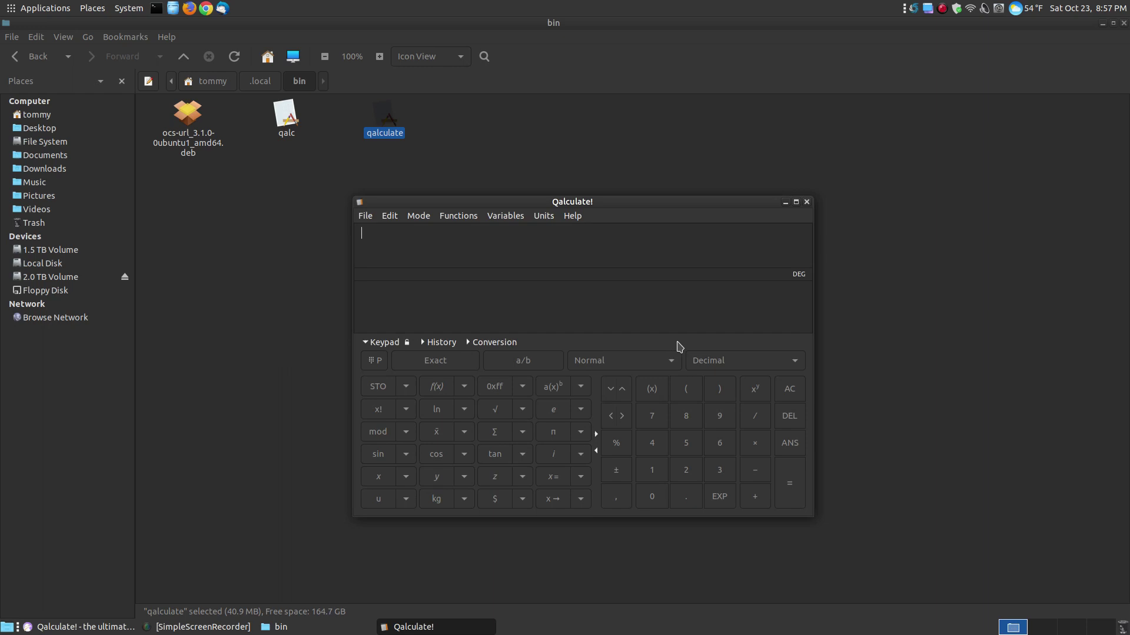
Look through Qalculate!'s File and Help menus and the Applications list without choosing anything
{"action": "left_click", "coordinate": [365, 216]}
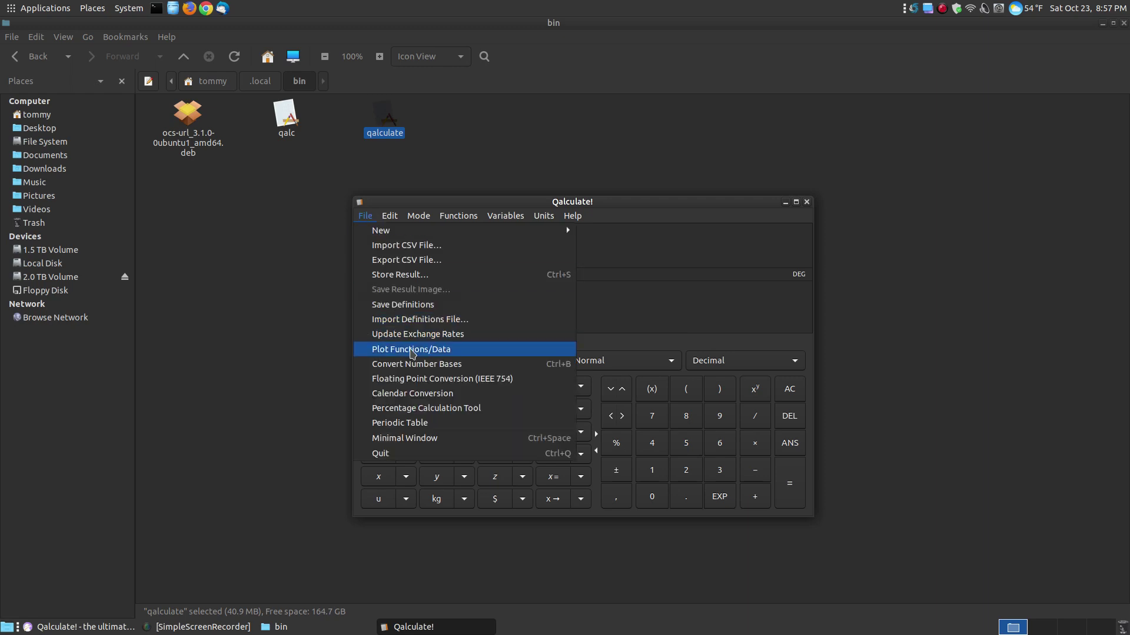
{"action": "left_click", "coordinate": [573, 215]}
{"action": "left_click", "coordinate": [617, 202]}
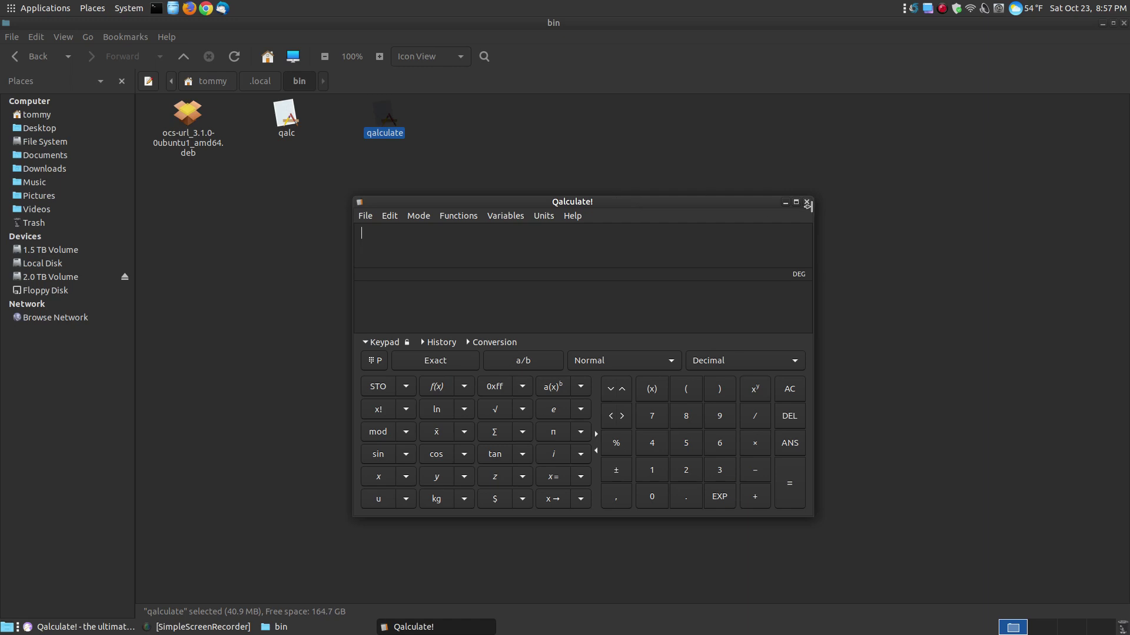
{"action": "left_click", "coordinate": [43, 8]}
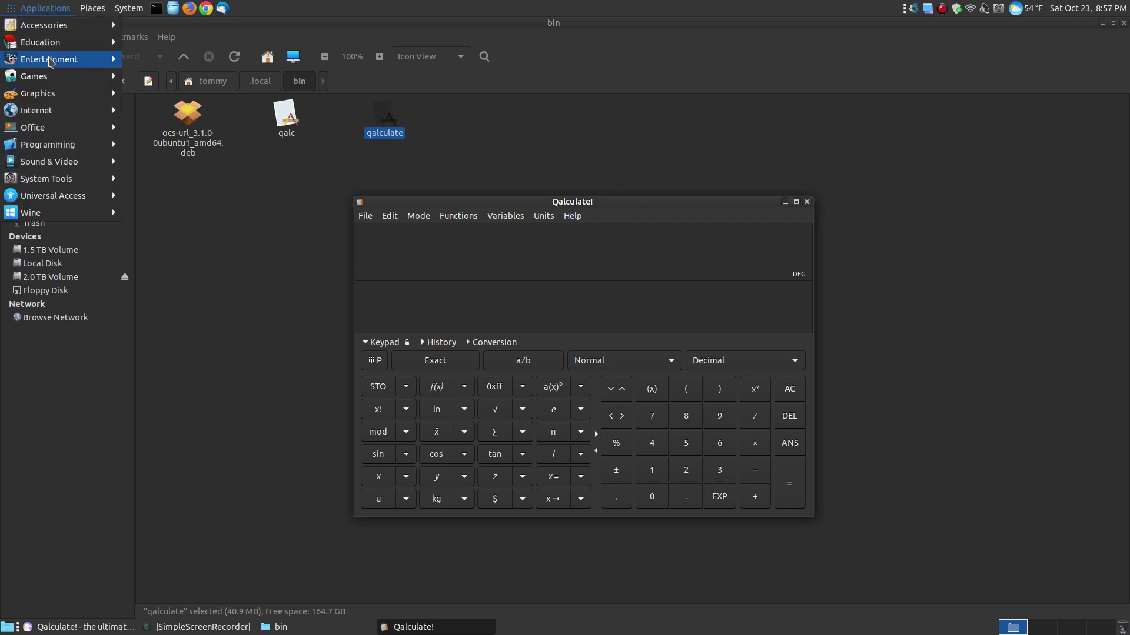
{"action": "mouse_move", "coordinate": [53, 44]}
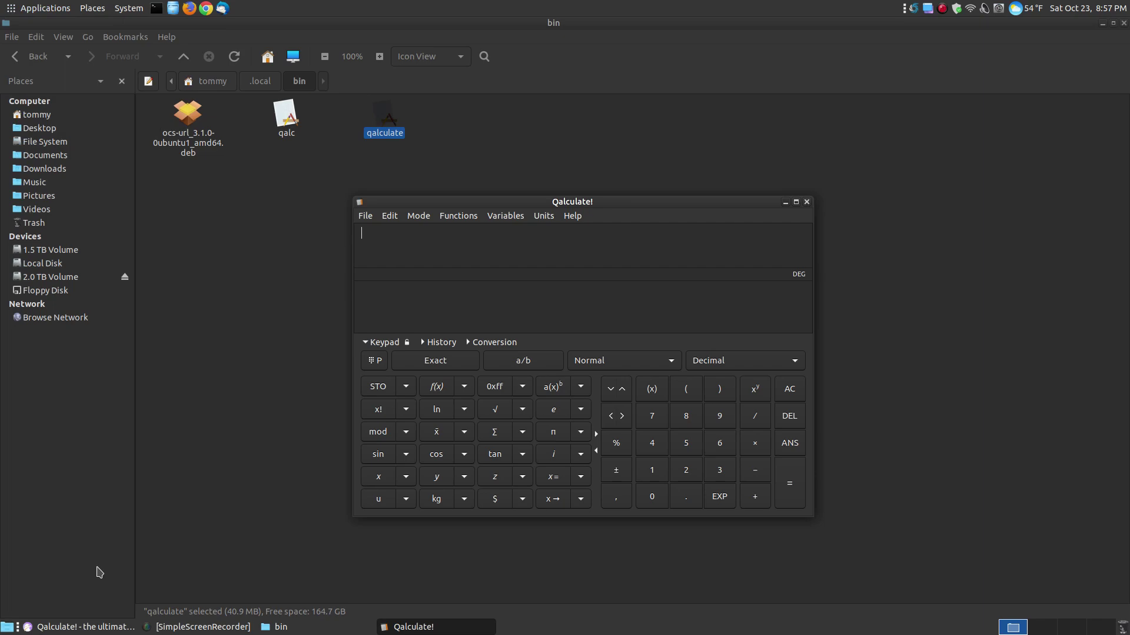
Return Falkon to the Learn Ubuntu MATE Qalculate! tutorial at step 7
{"action": "left_click", "coordinate": [66, 625]}
{"action": "left_click", "coordinate": [52, 43]}
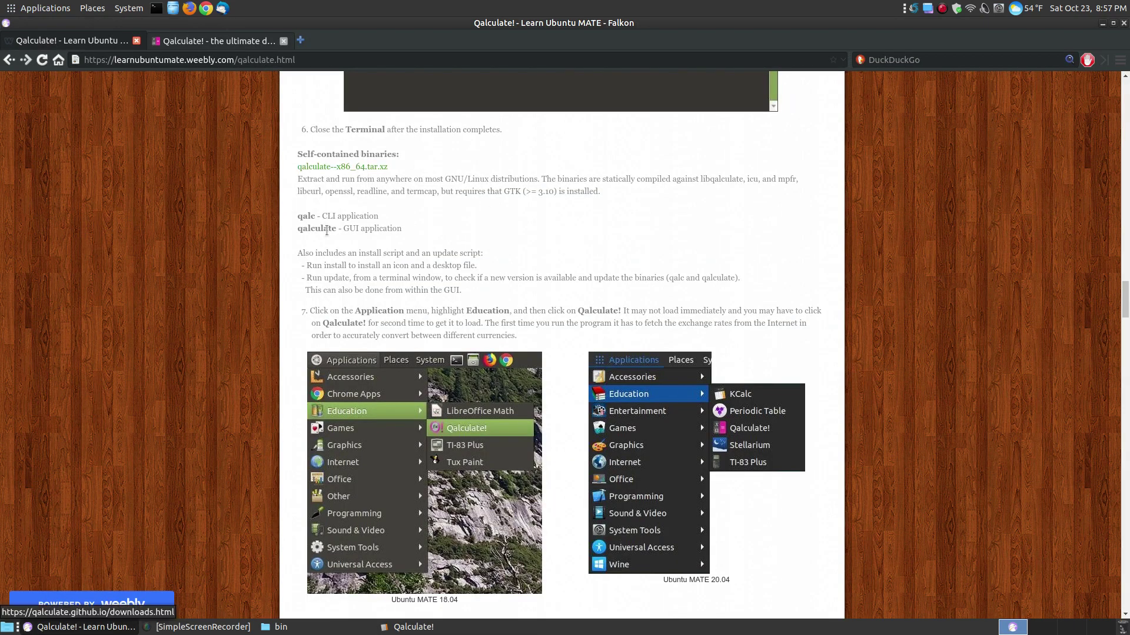
{"action": "scroll", "coordinate": [417, 269], "scroll_direction": "down", "scroll_amount": 10}
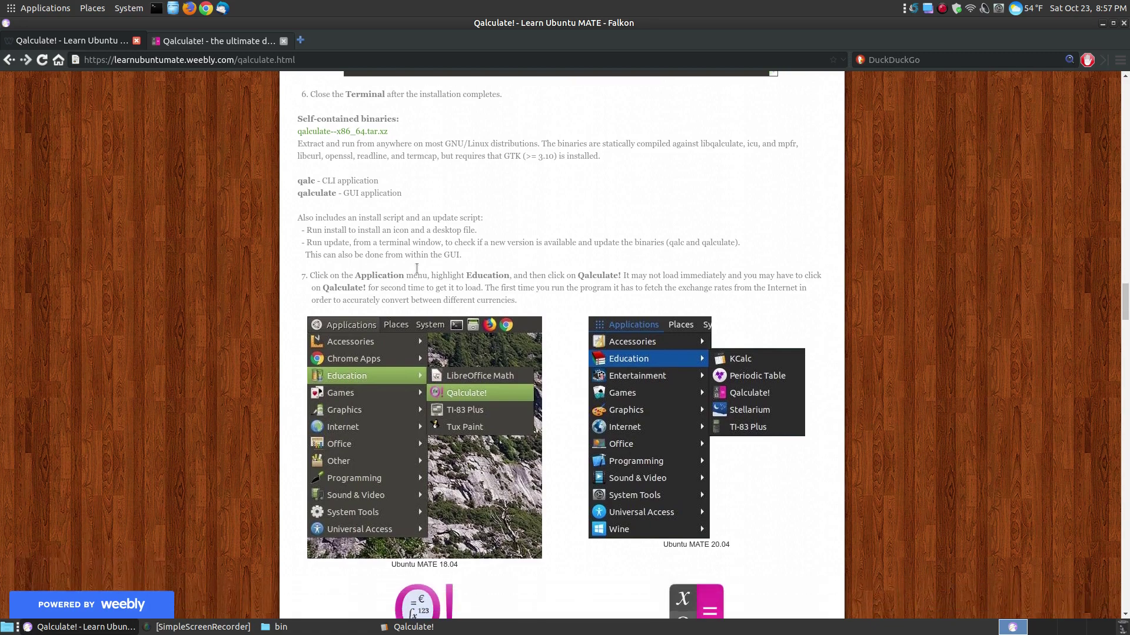
Open the Main Menu editor from System > Preferences > Look and Feel
{"action": "scroll", "coordinate": [318, 147], "scroll_direction": "up", "scroll_amount": 1}
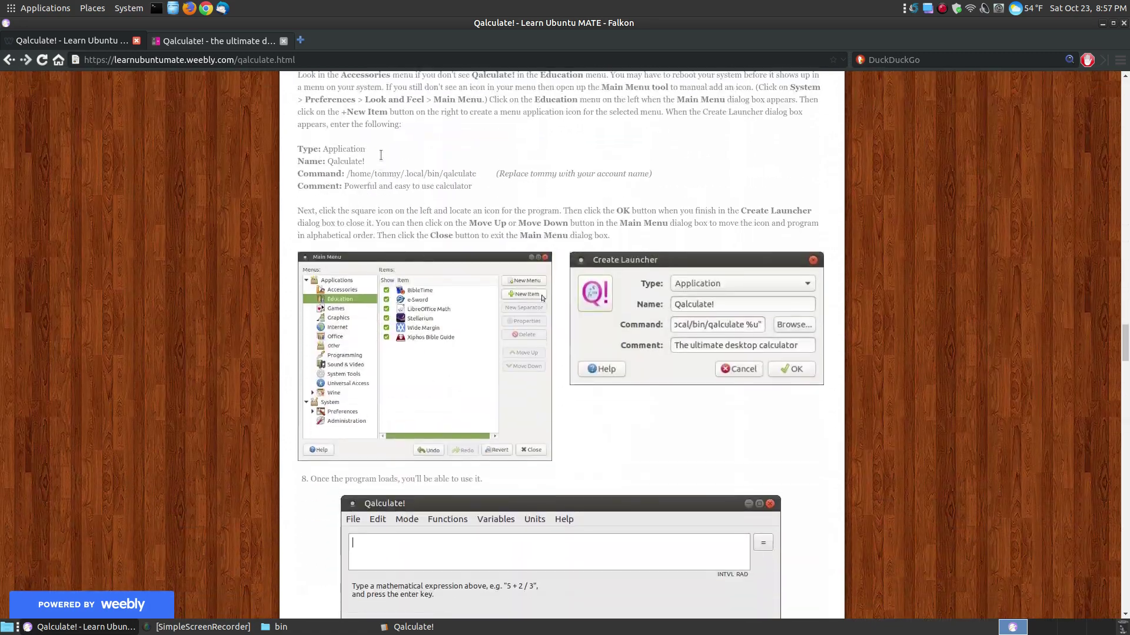
{"action": "left_click", "coordinate": [126, 9]}
{"action": "mouse_move", "coordinate": [154, 24]}
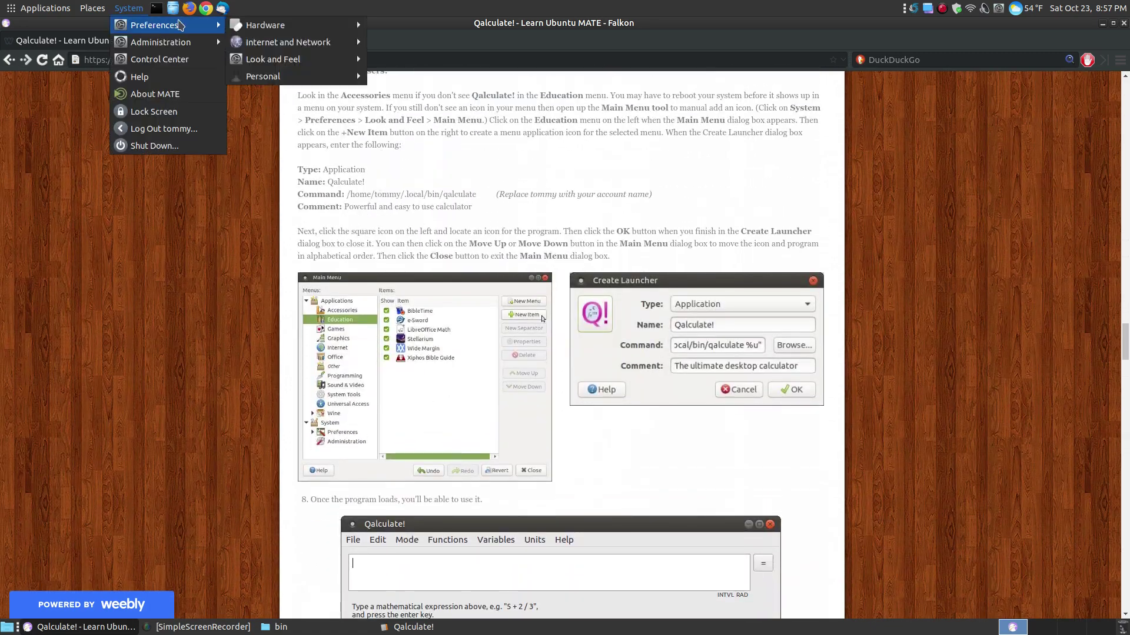
{"action": "mouse_move", "coordinate": [273, 58]}
{"action": "left_click", "coordinate": [406, 95]}
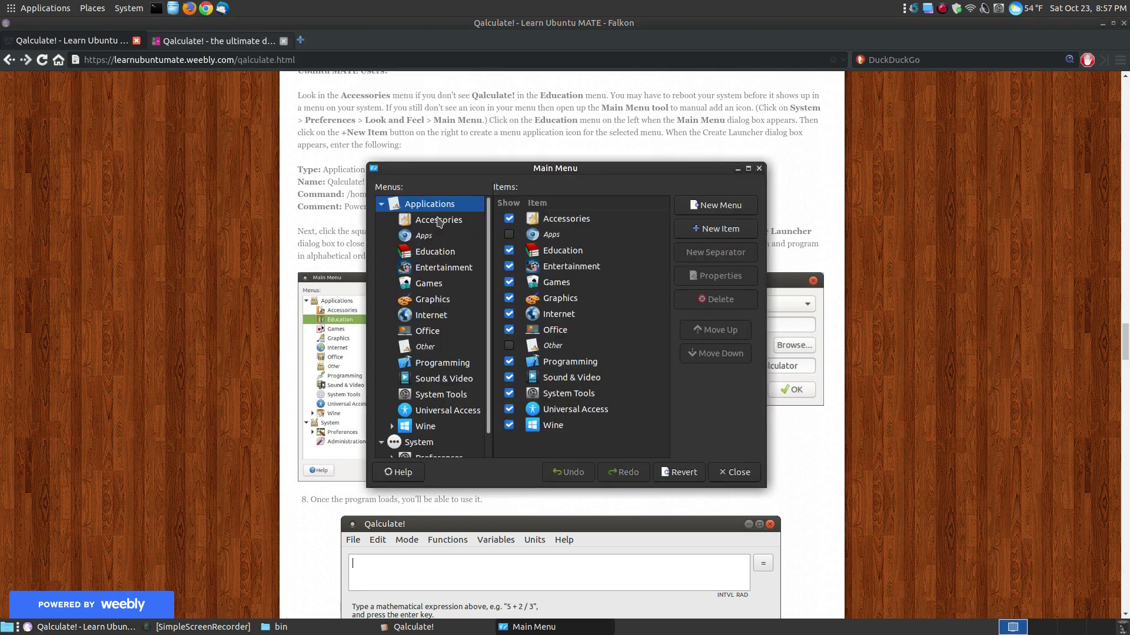
Confirm Education lists Qalculate!, then move the editor aside and return to the tutorial
{"action": "left_click", "coordinate": [439, 221]}
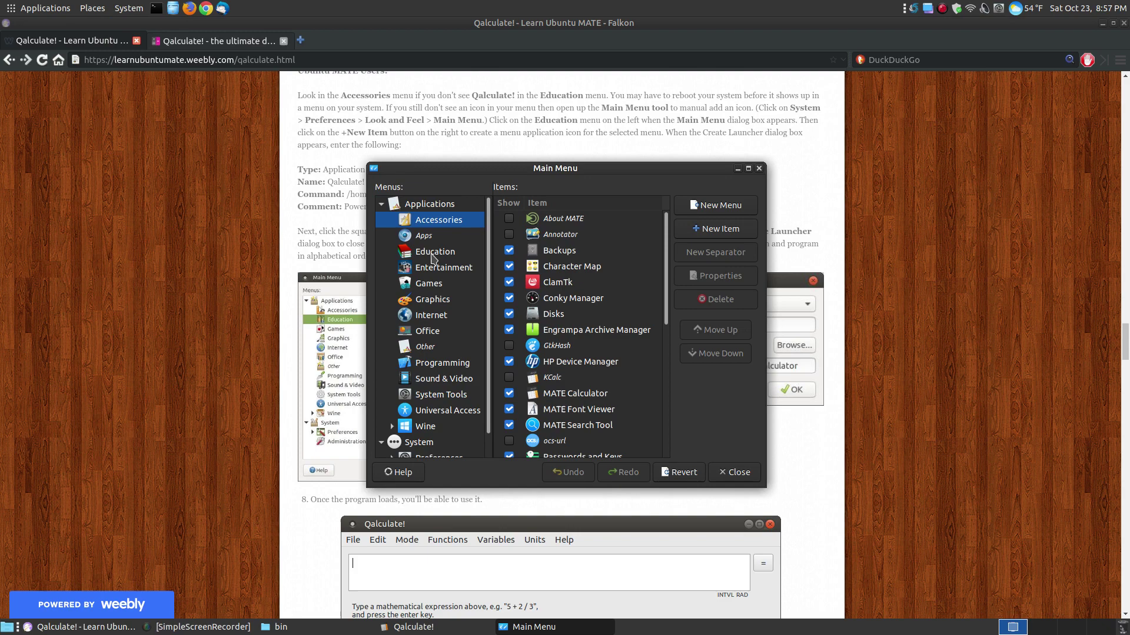
{"action": "left_click", "coordinate": [433, 258]}
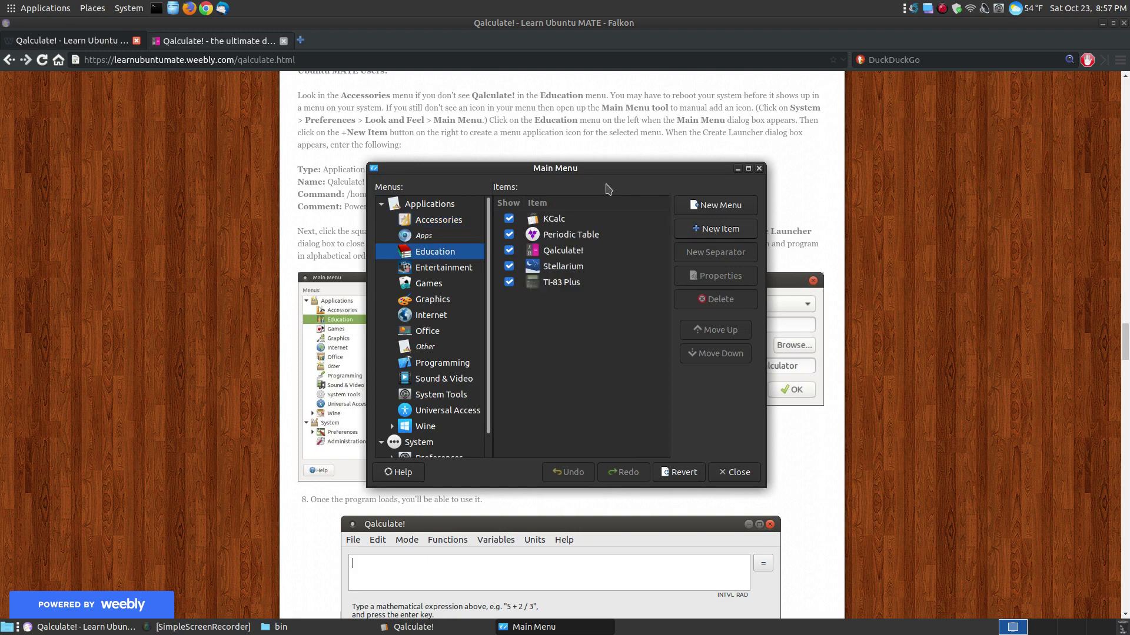
{"action": "left_click_drag", "start_coordinate": [597, 168], "coordinate": [192, 87]}
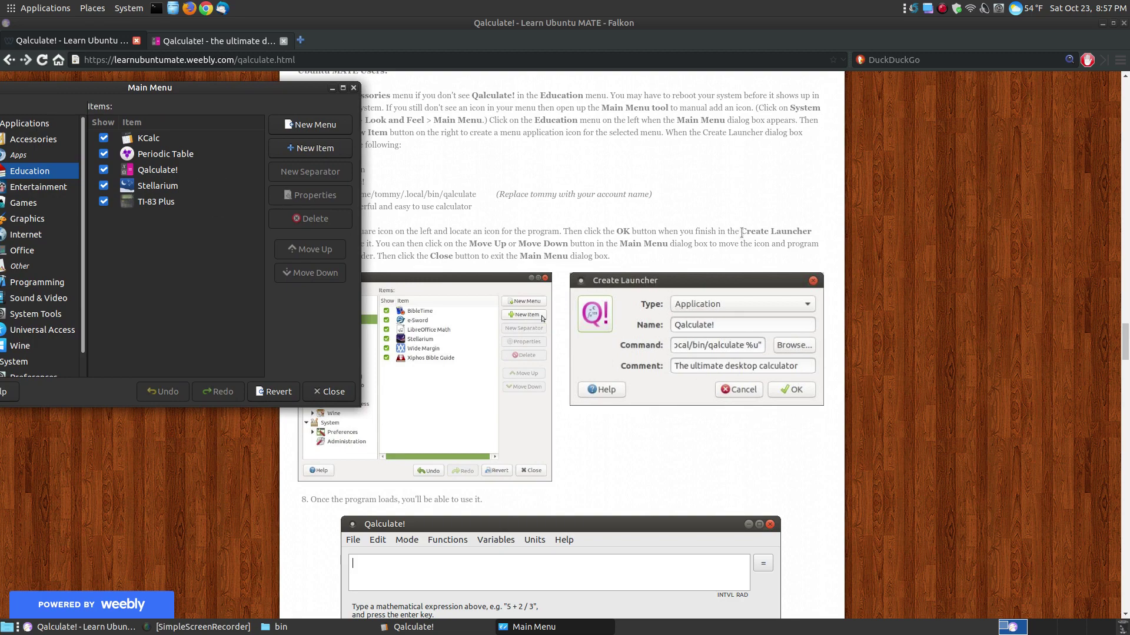
{"action": "left_click", "coordinate": [444, 188]}
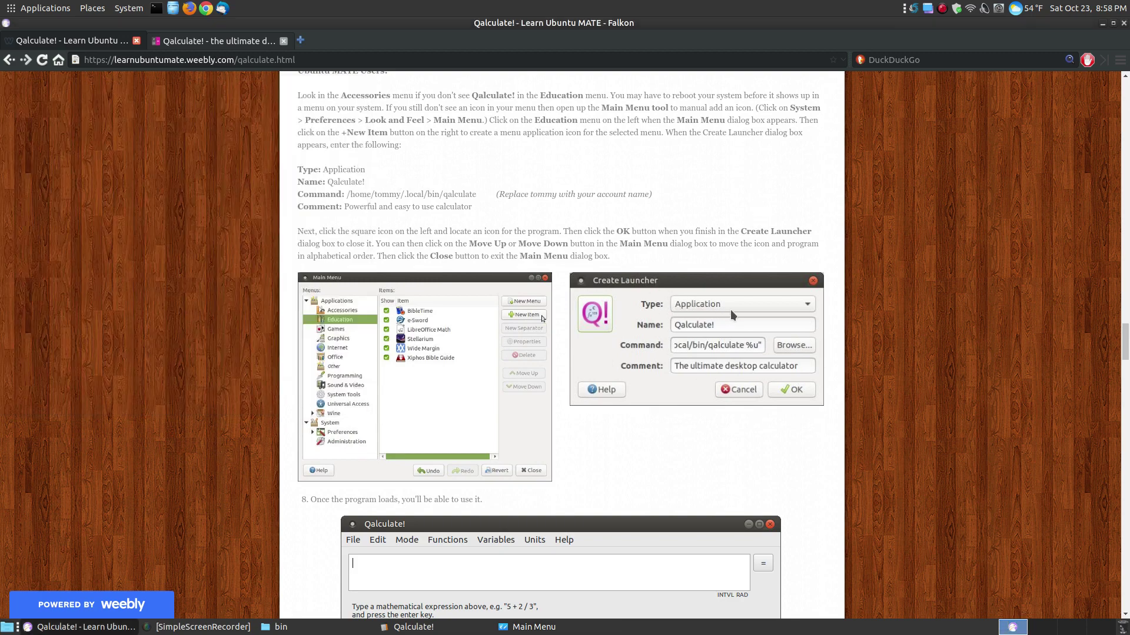
Highlight the launcher Name, Command and Comment values in the tutorial
{"action": "left_click_drag", "start_coordinate": [365, 182], "coordinate": [333, 180]}
{"action": "left_click_drag", "start_coordinate": [477, 194], "coordinate": [353, 196]}
{"action": "left_click", "coordinate": [392, 195]}
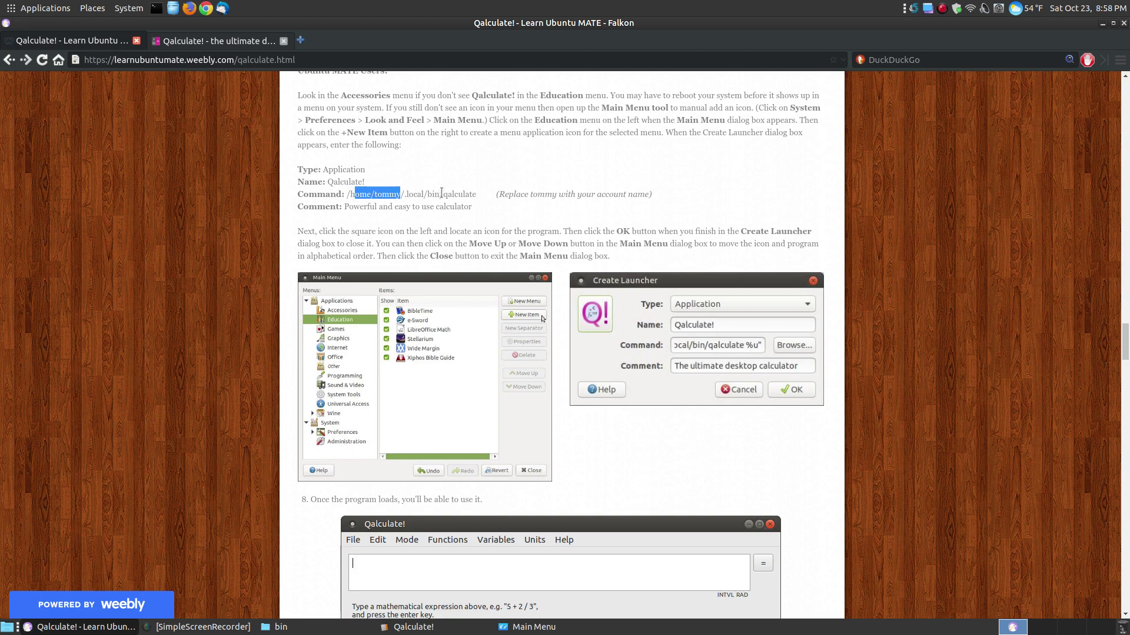
{"action": "left_click", "coordinate": [476, 194]}
{"action": "left_click_drag", "start_coordinate": [473, 207], "coordinate": [346, 206]}
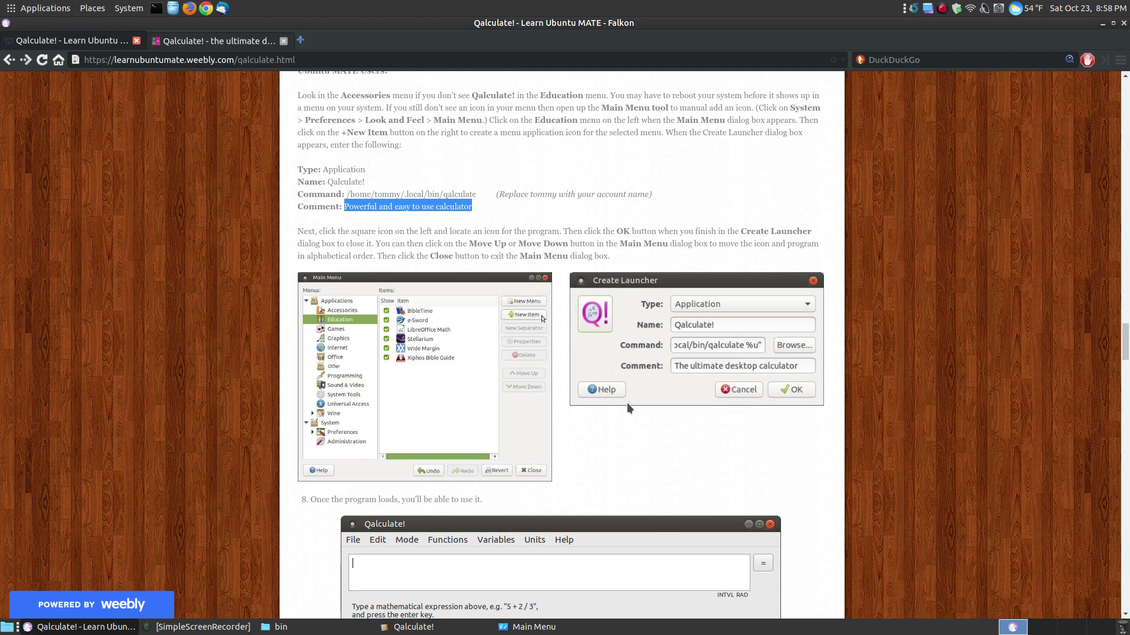
Scroll the guide and open the Ubuntu 20.04 icon's context menu, dismissing it twice
{"action": "scroll", "coordinate": [626, 402], "scroll_direction": "down", "scroll_amount": 12}
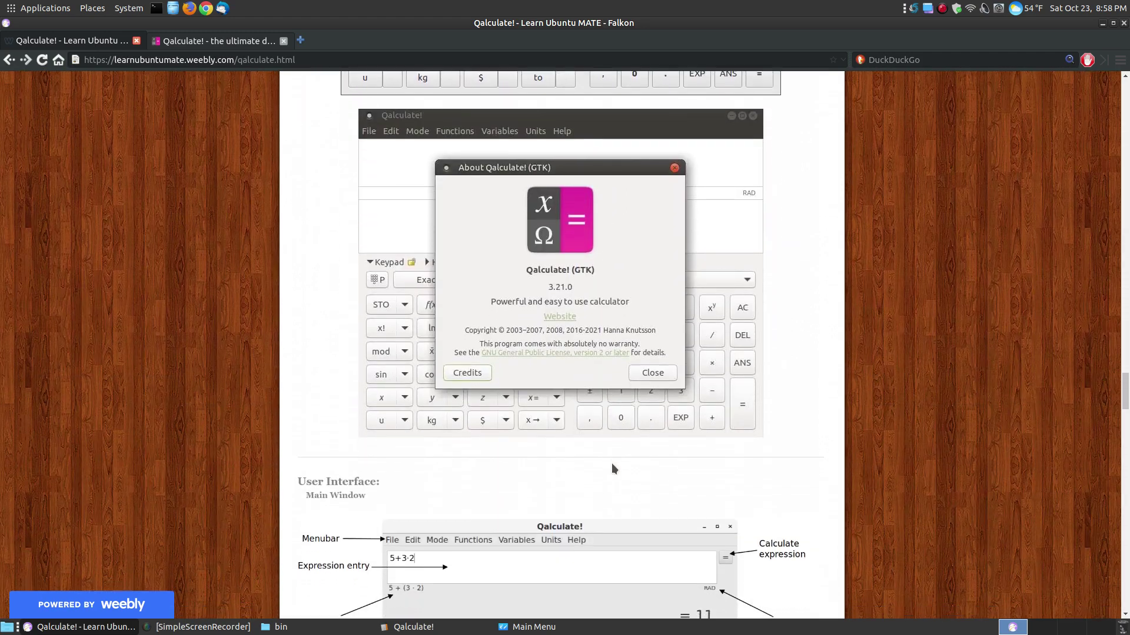
{"action": "scroll", "coordinate": [612, 468], "scroll_direction": "down", "scroll_amount": 8}
{"action": "scroll", "coordinate": [559, 424], "scroll_direction": "up", "scroll_amount": 7}
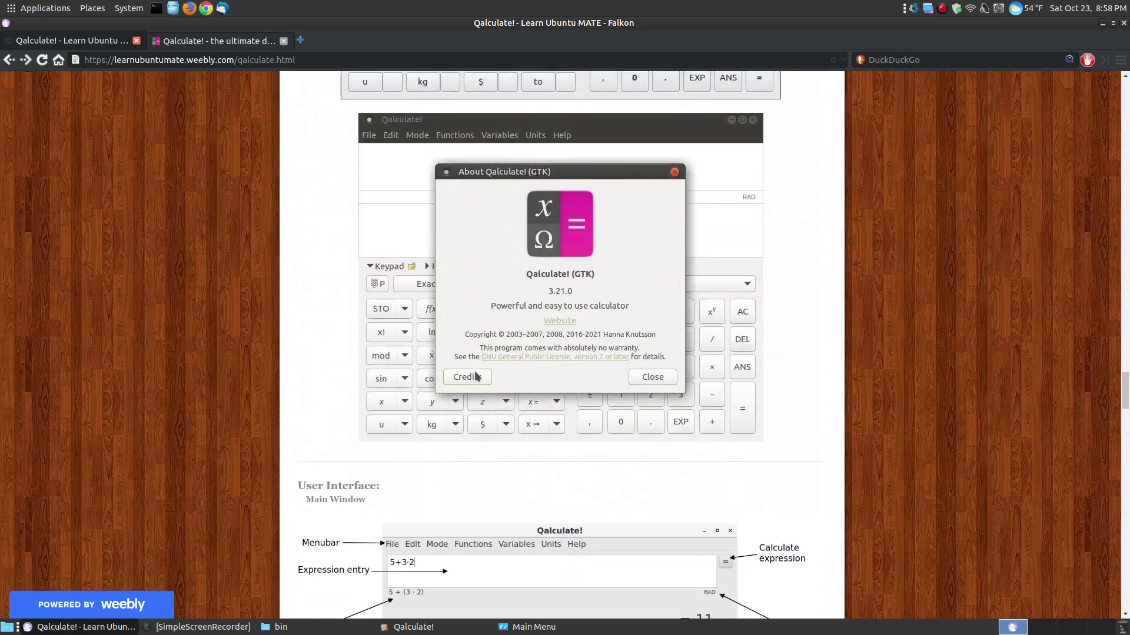
{"action": "scroll", "coordinate": [464, 371], "scroll_direction": "up", "scroll_amount": 15}
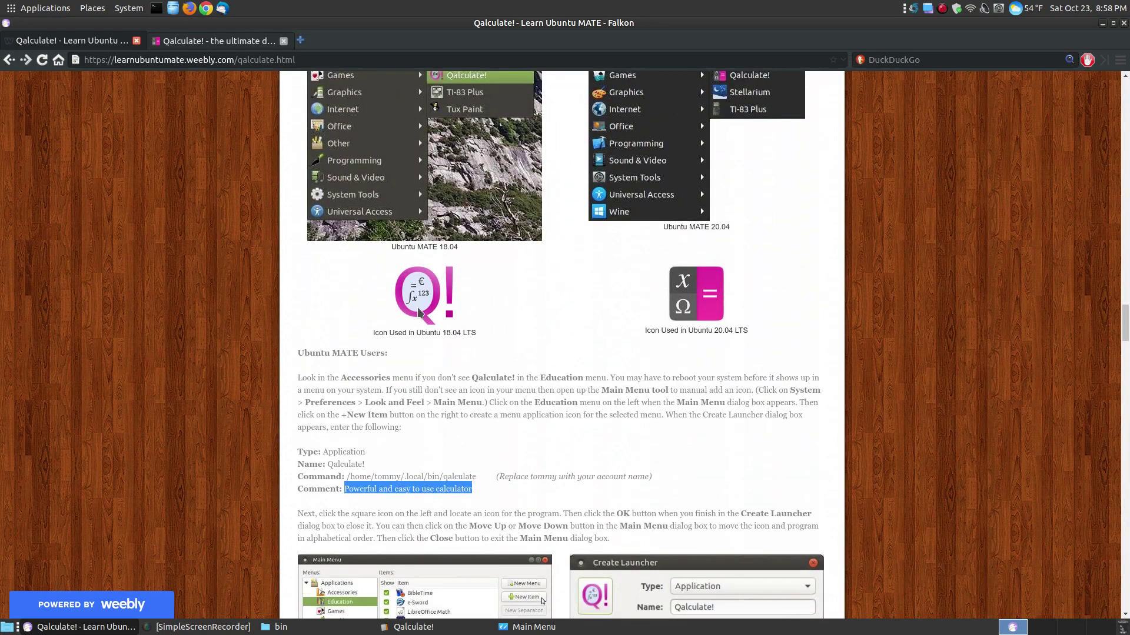
{"action": "scroll", "coordinate": [496, 302], "scroll_direction": "up", "scroll_amount": 2}
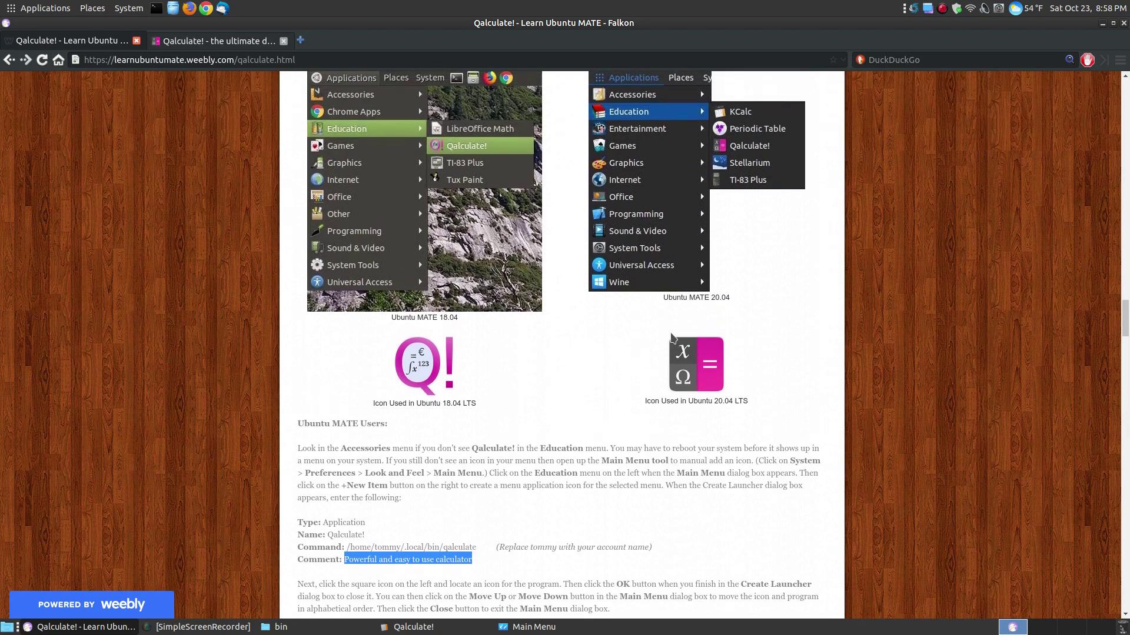
{"action": "right_click", "coordinate": [691, 358]}
{"action": "left_click", "coordinate": [634, 359]}
{"action": "scroll", "coordinate": [452, 403], "scroll_direction": "up", "scroll_amount": 2}
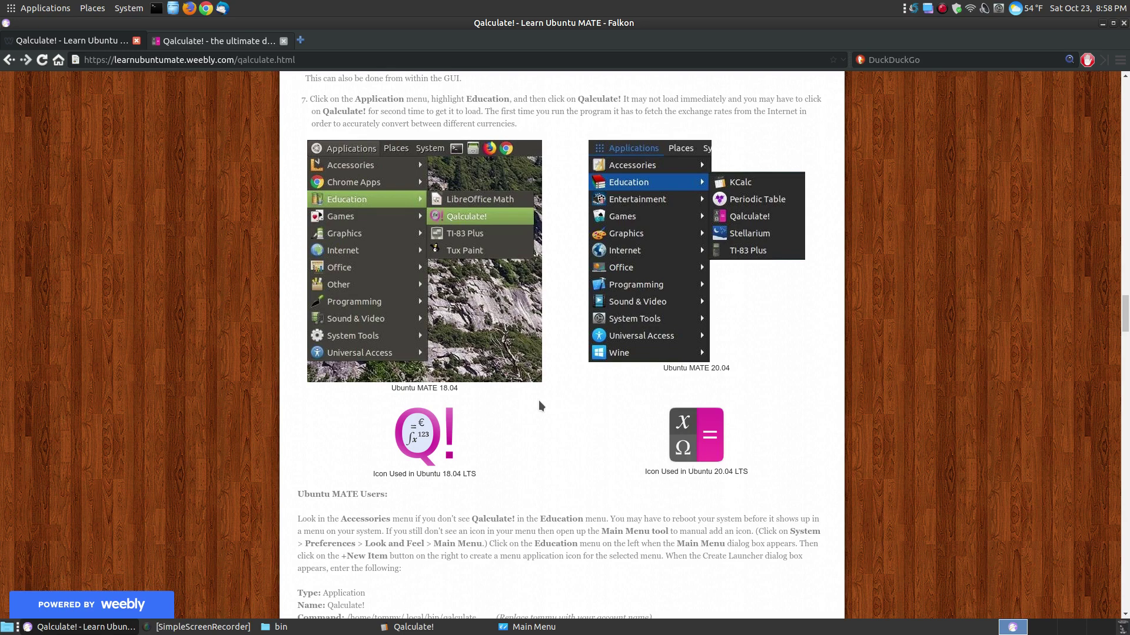
{"action": "scroll", "coordinate": [539, 400], "scroll_direction": "down", "scroll_amount": 5}
{"action": "right_click", "coordinate": [701, 256]}
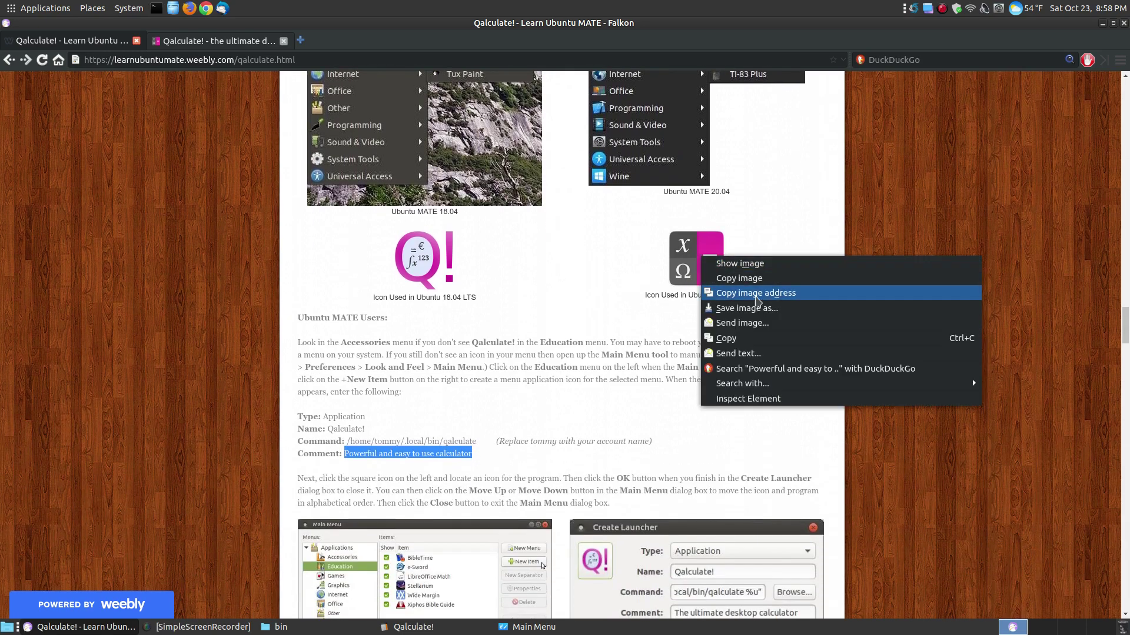
{"action": "left_click", "coordinate": [542, 336]}
{"action": "scroll", "coordinate": [597, 341], "scroll_direction": "down", "scroll_amount": 7}
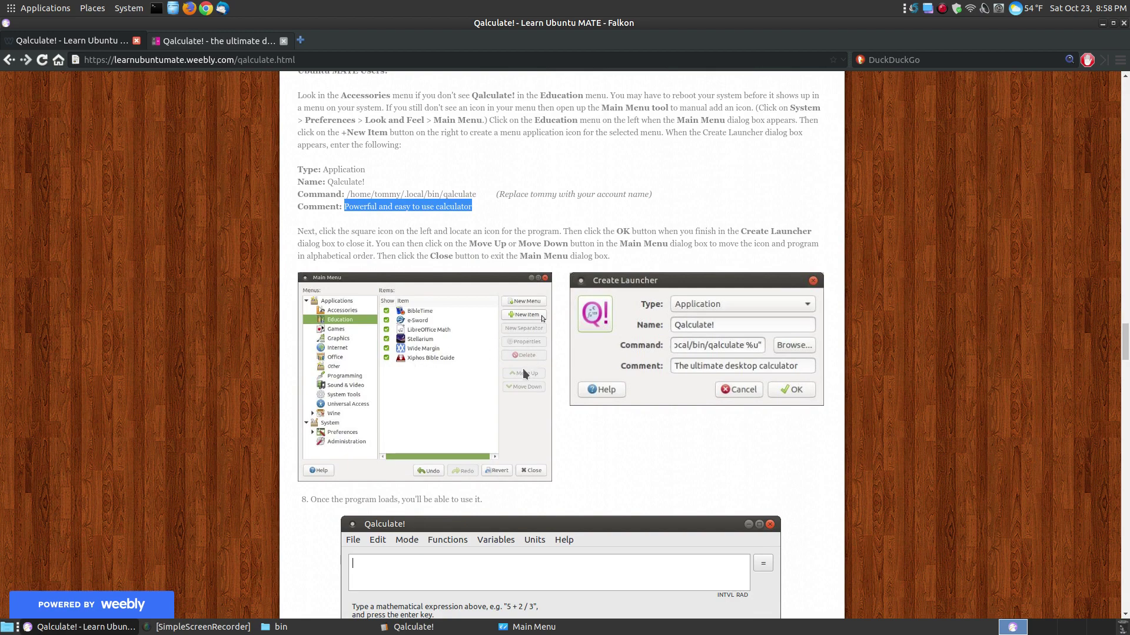
Move Qalculate! down twice then up twice, keeping it third under Education, and close the editor
{"action": "left_click", "coordinate": [533, 626]}
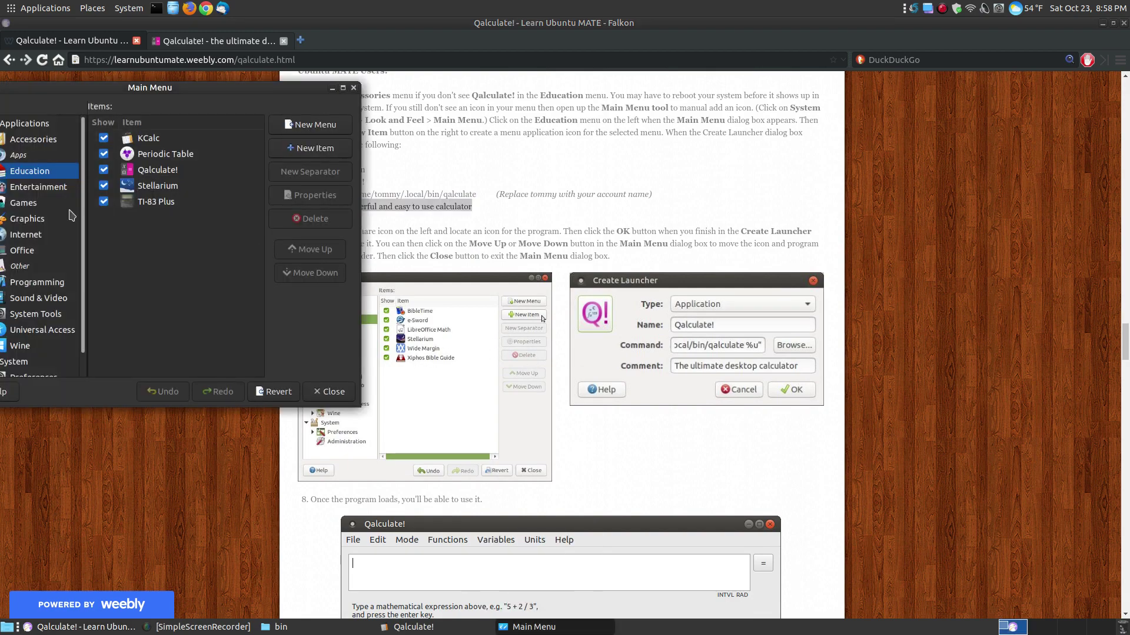
{"action": "left_click", "coordinate": [171, 172]}
{"action": "left_click", "coordinate": [303, 274]}
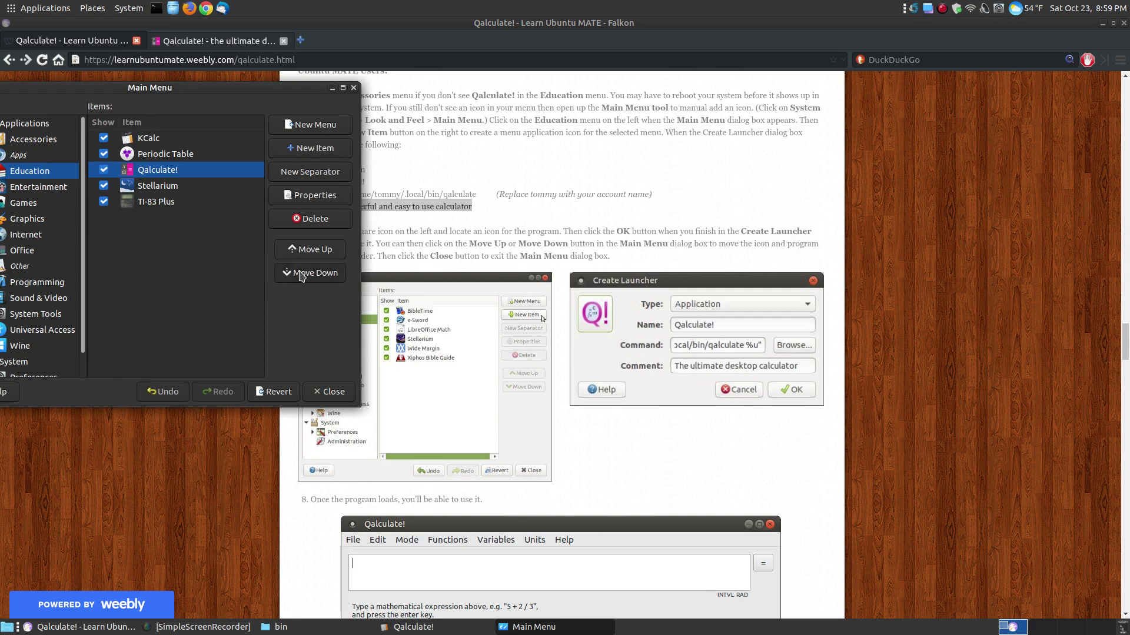
{"action": "left_click", "coordinate": [303, 274]}
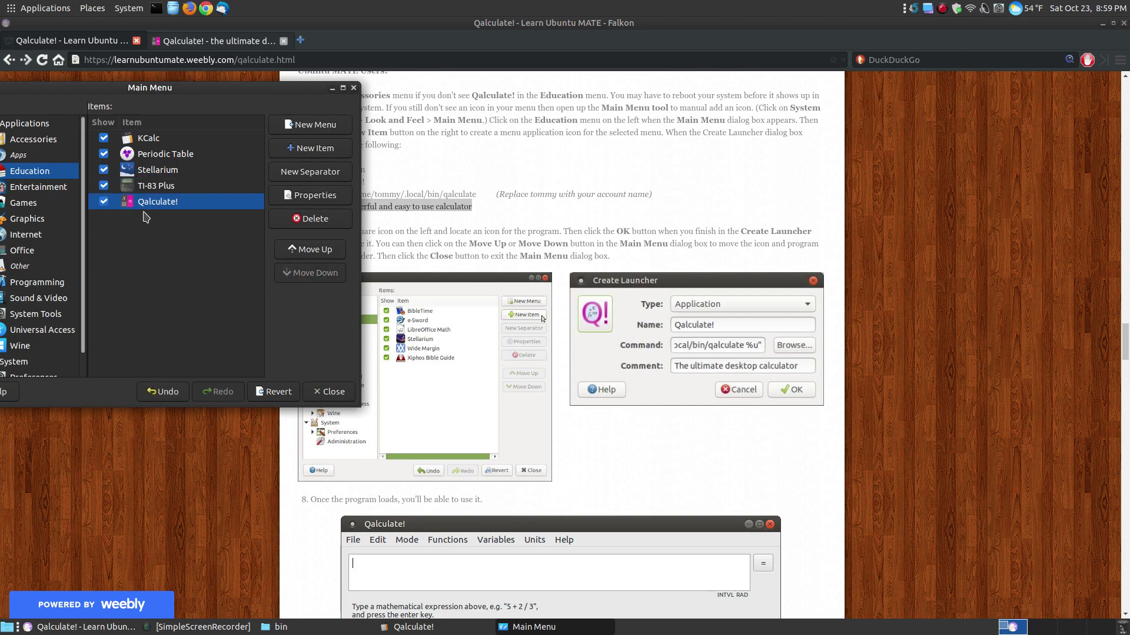
{"action": "left_click", "coordinate": [303, 250]}
{"action": "left_click", "coordinate": [303, 250]}
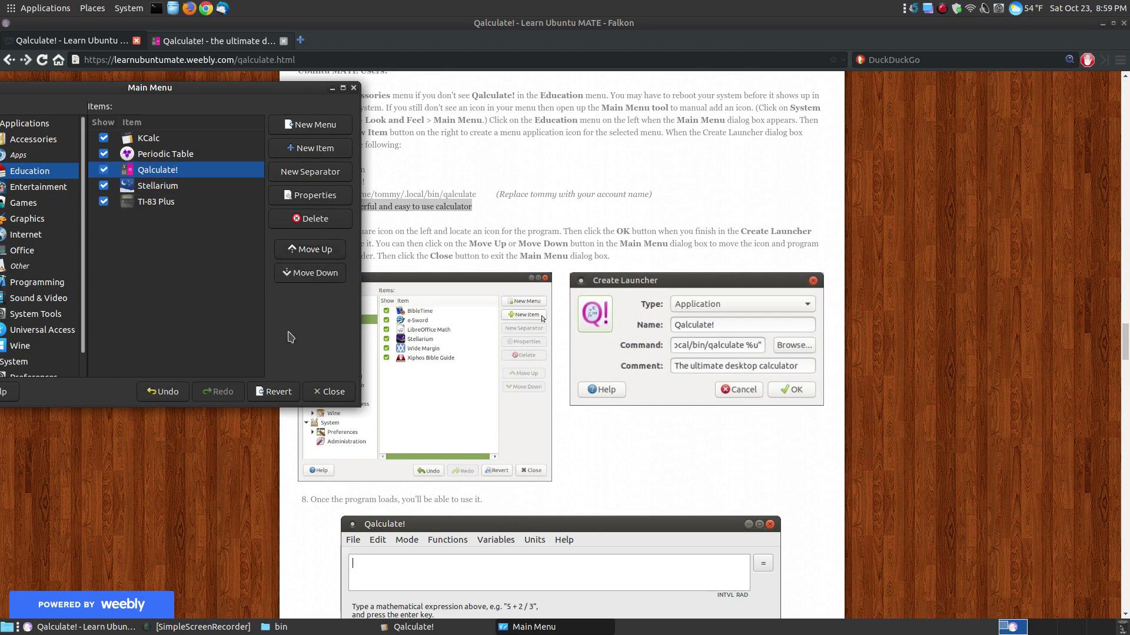
{"action": "left_click", "coordinate": [323, 391]}
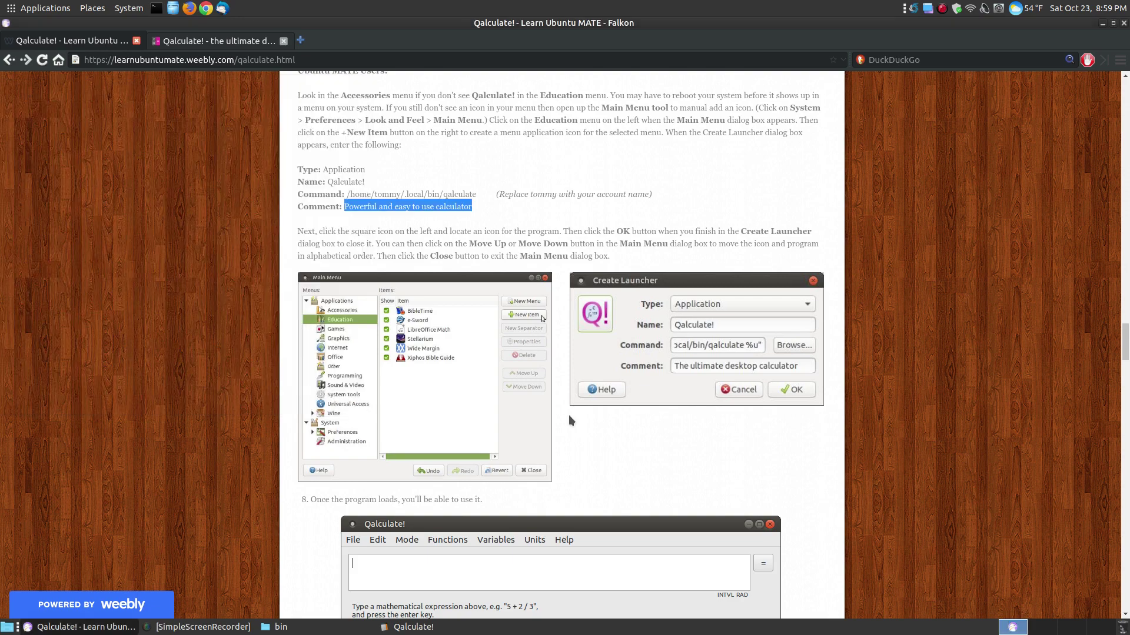
Minimize Falkon and close the Qalculate! and bin folder windows
{"action": "left_click", "coordinate": [1101, 23]}
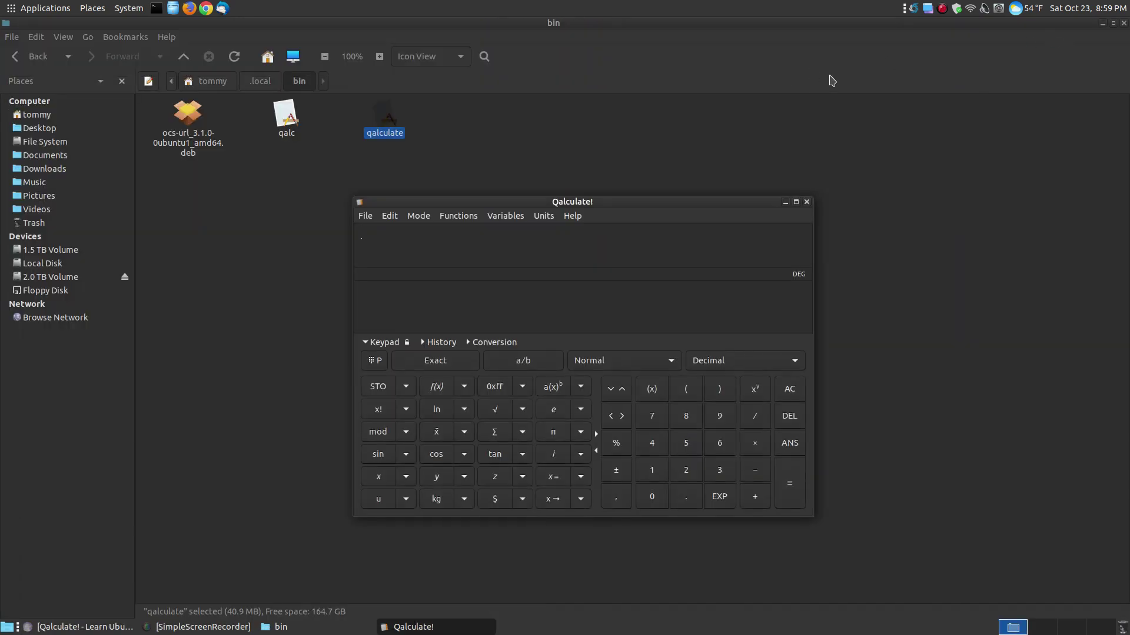
{"action": "left_click", "coordinate": [807, 203]}
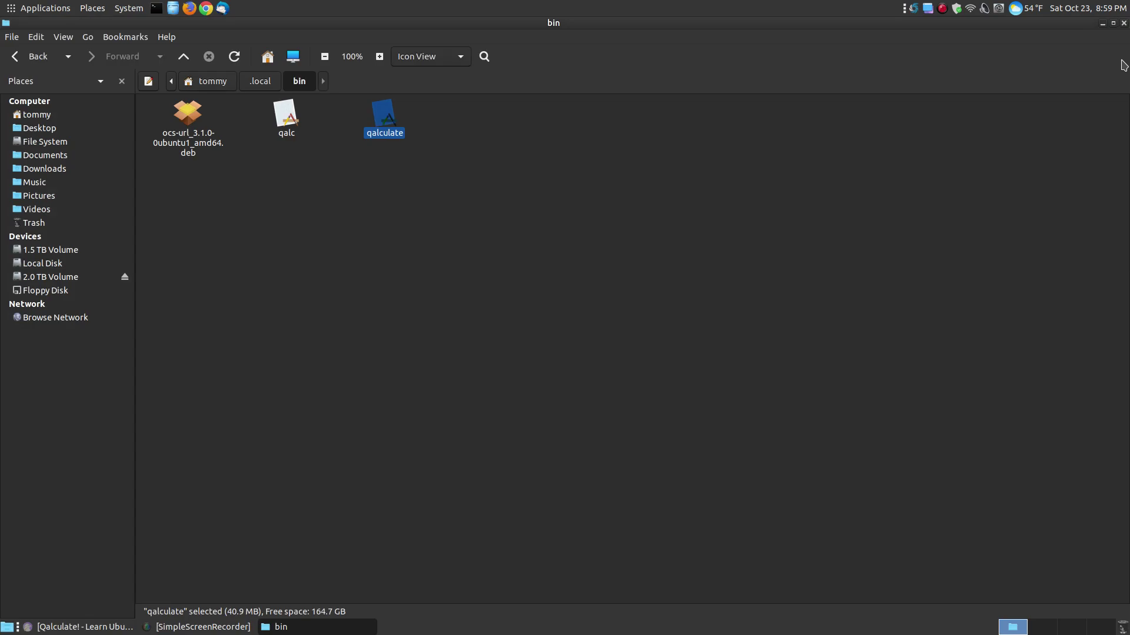
{"action": "left_click", "coordinate": [1124, 23]}
Launch Qalculate! from Applications > Education, then bring Falkon back in front
{"action": "left_click", "coordinate": [47, 9]}
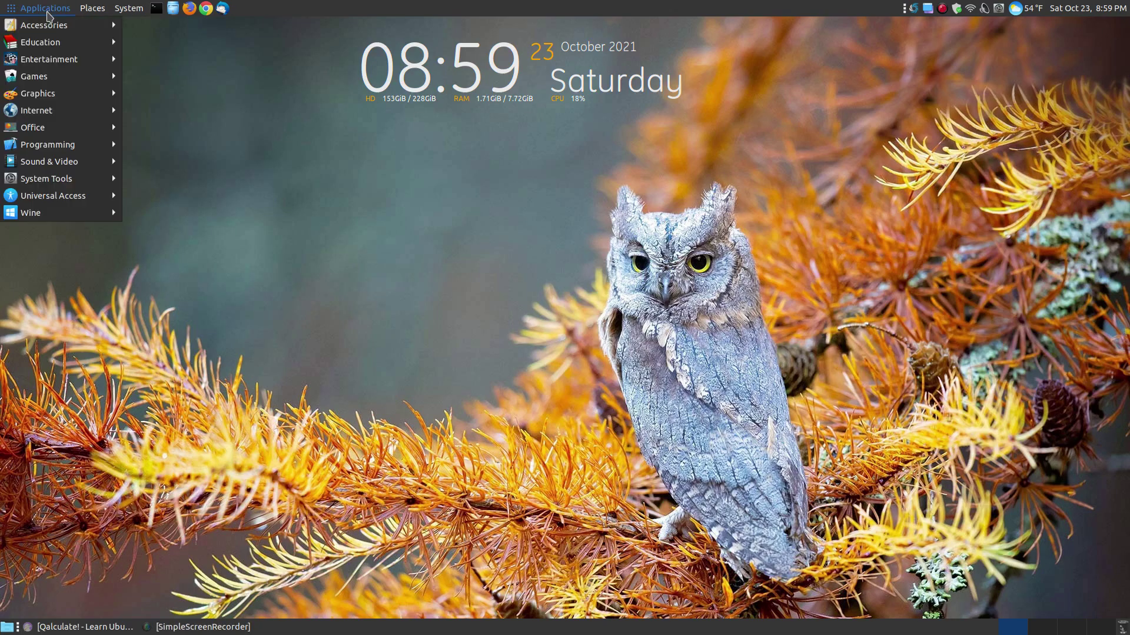
{"action": "mouse_move", "coordinate": [41, 42]}
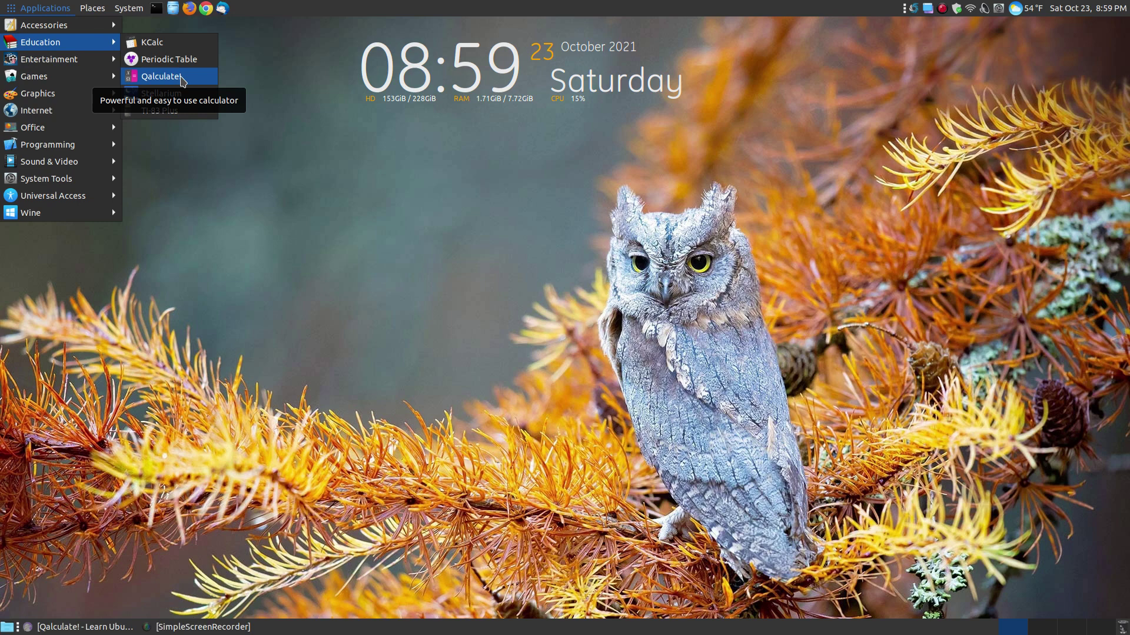
{"action": "left_click", "coordinate": [182, 81]}
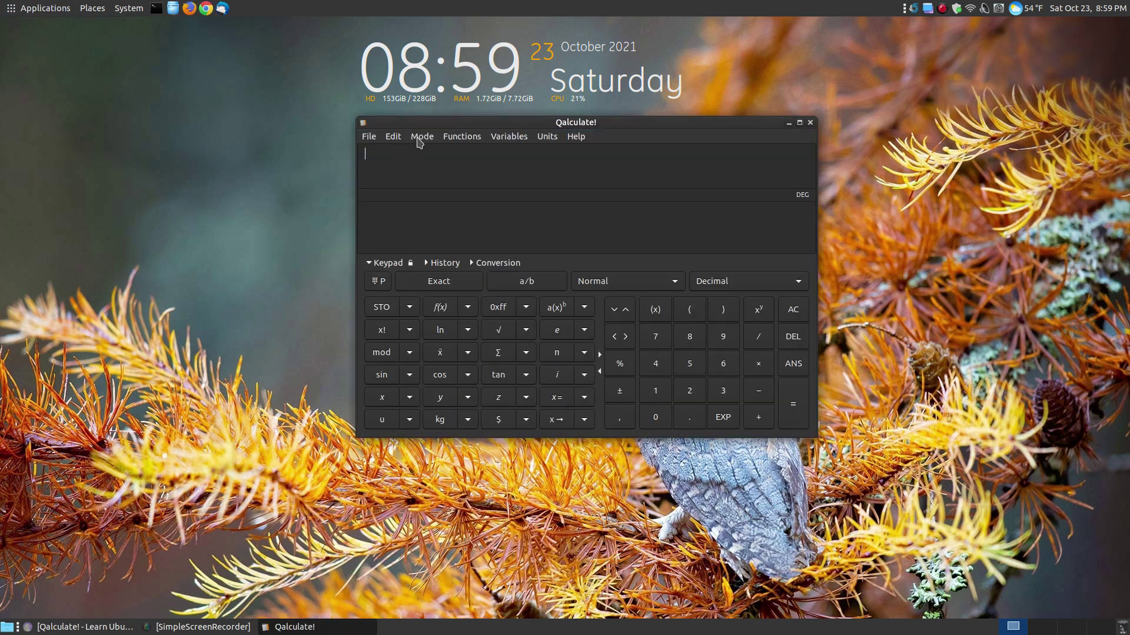
{"action": "left_click_drag", "start_coordinate": [639, 121], "coordinate": [622, 135]}
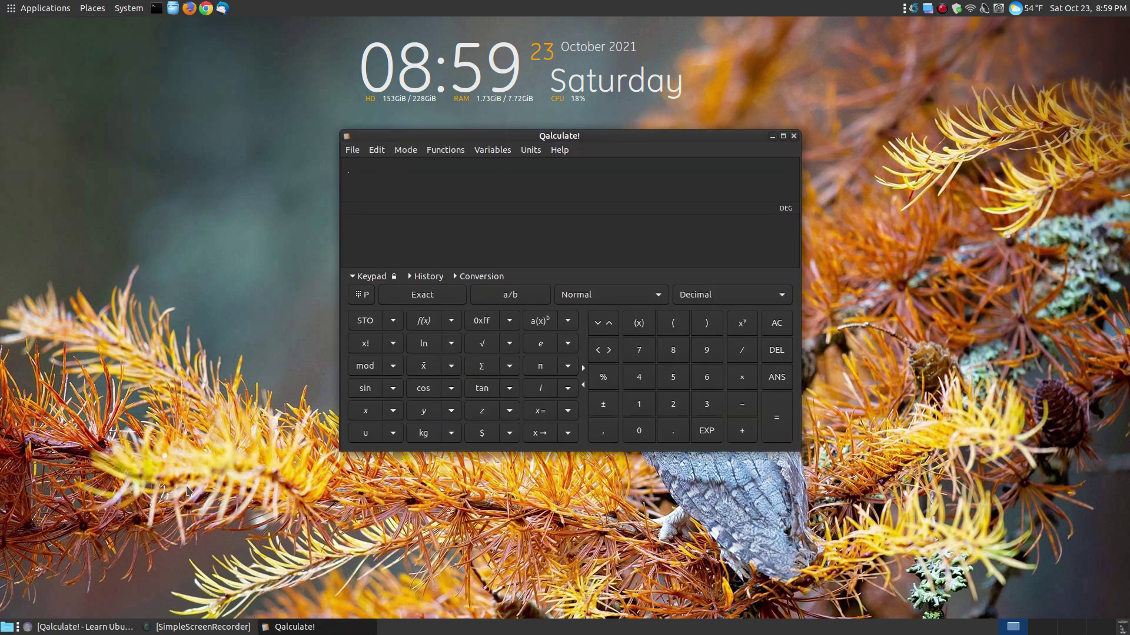
{"action": "left_click", "coordinate": [113, 631]}
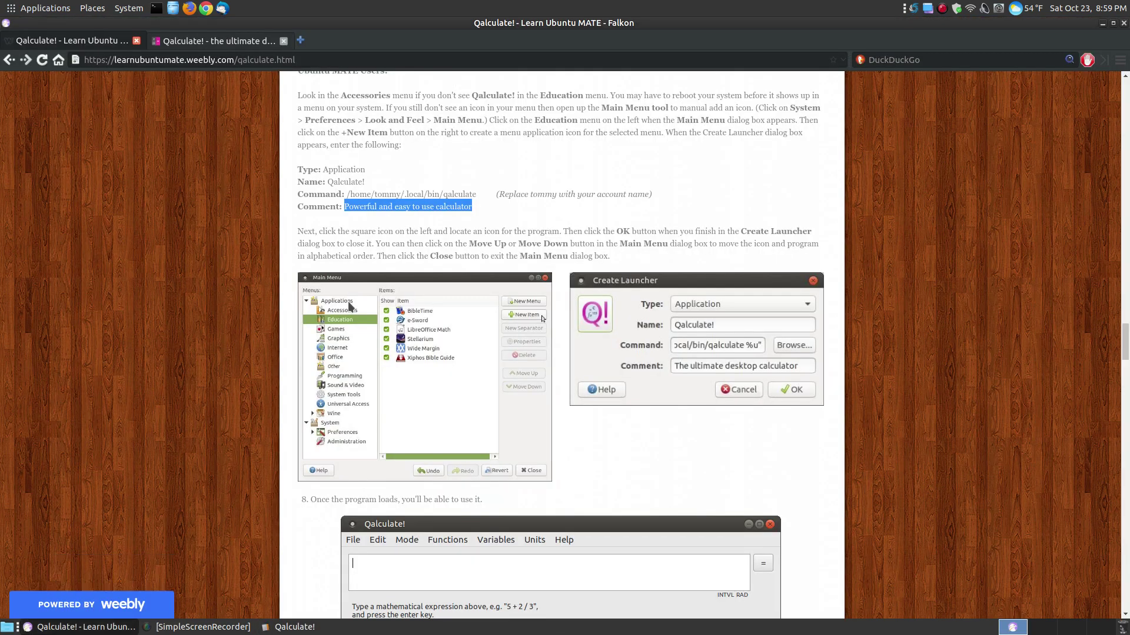
Open the Qalculate! Manual v3.21.0 from the downloads tab, then return to the article
{"action": "left_click", "coordinate": [213, 40]}
{"action": "left_click", "coordinate": [699, 85]}
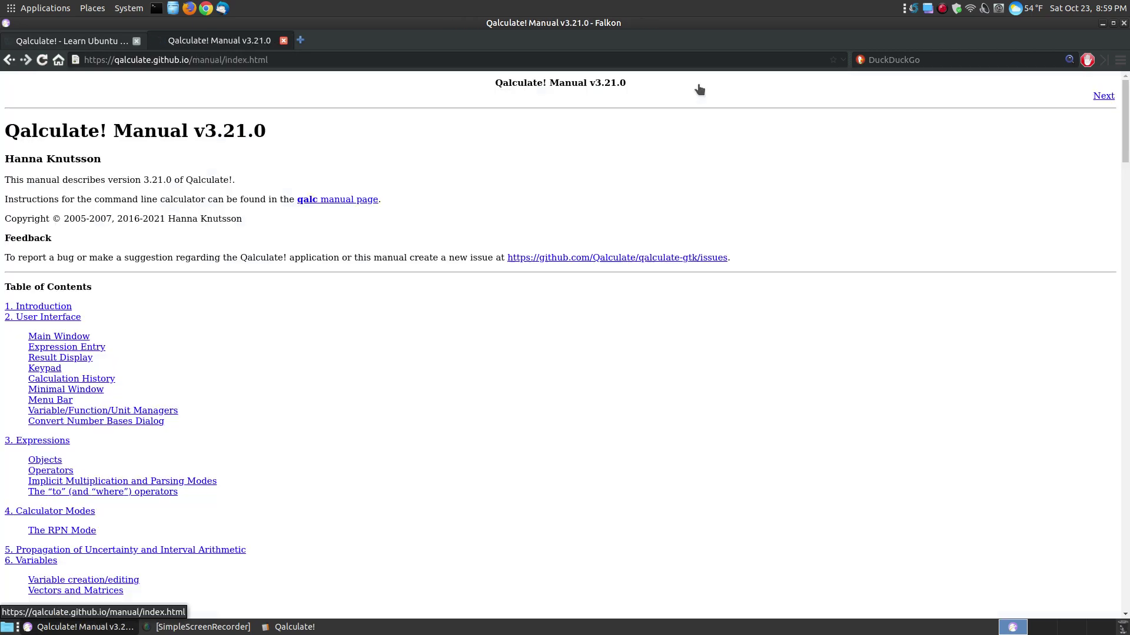
{"action": "left_click", "coordinate": [61, 40]}
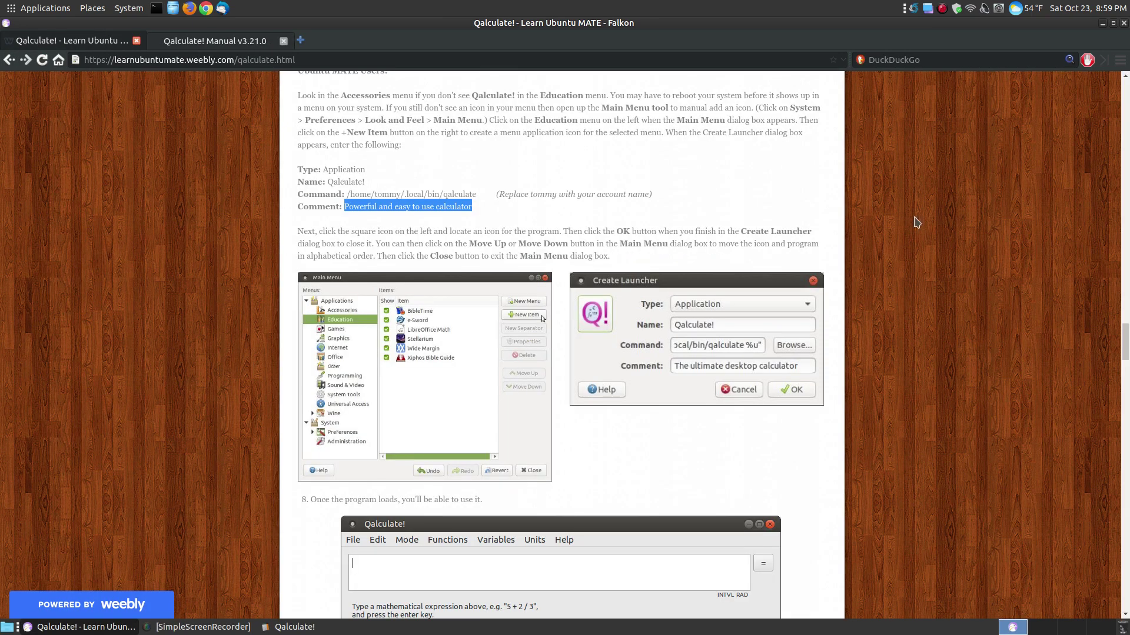
Scroll the article to the Keypad diagram and Alt+Tab back to Qalculate!
{"action": "scroll", "coordinate": [1000, 267], "scroll_direction": "down", "scroll_amount": 6}
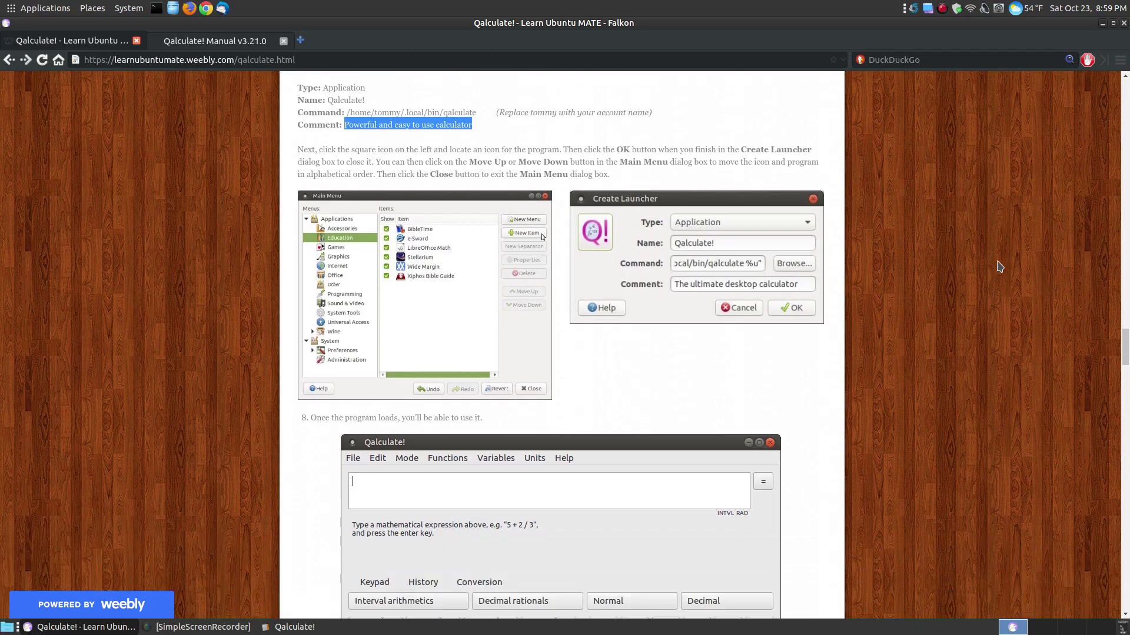
{"action": "left_click_drag", "start_coordinate": [1125, 353], "coordinate": [1117, 422]}
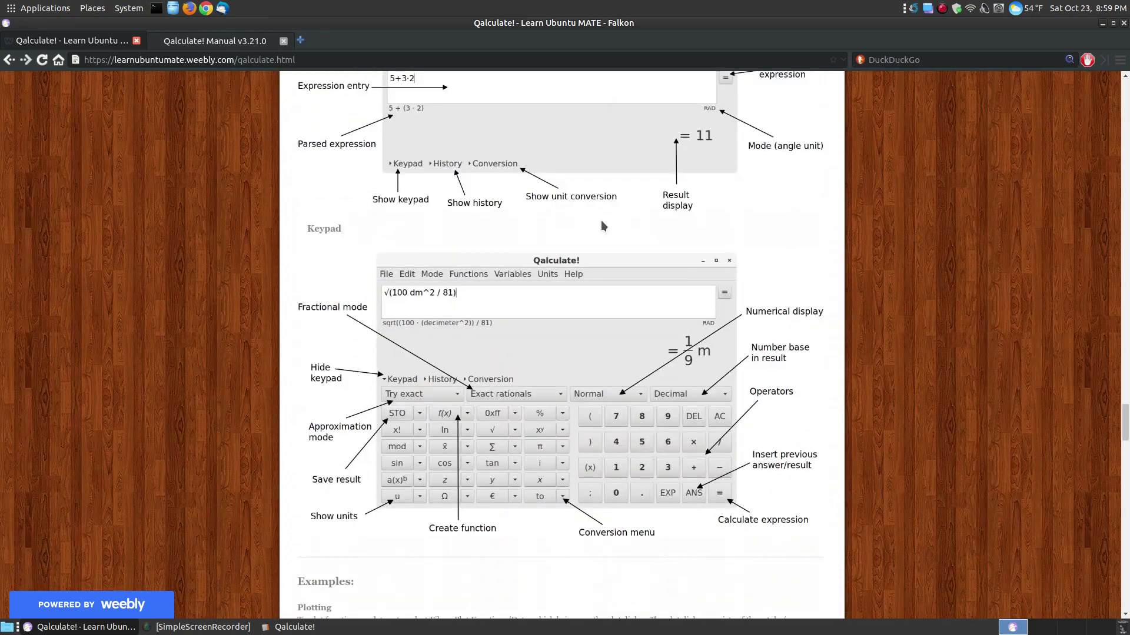
{"action": "scroll", "coordinate": [603, 226], "scroll_direction": "up", "scroll_amount": 2}
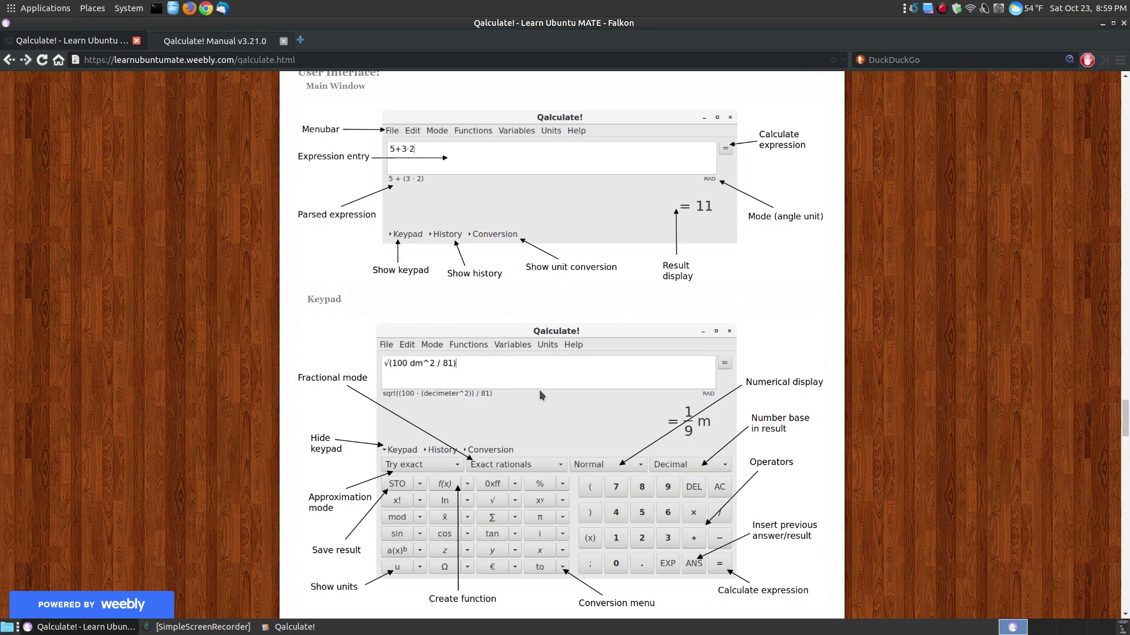
{"action": "scroll", "coordinate": [539, 390], "scroll_direction": "down", "scroll_amount": 4}
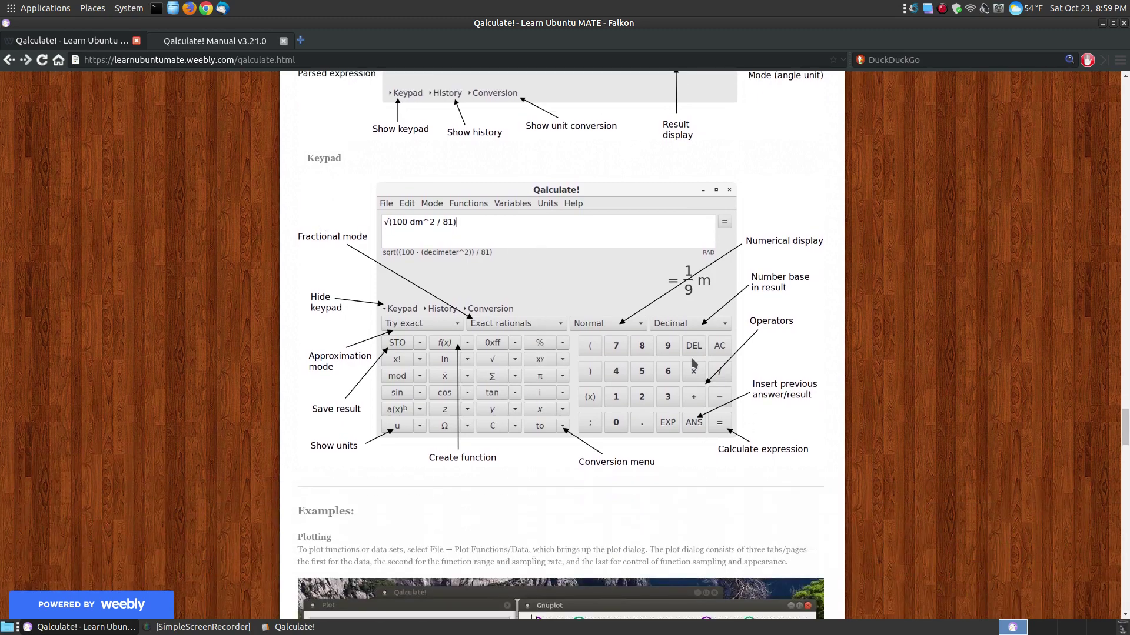
{"action": "scroll", "coordinate": [694, 363], "scroll_direction": "down", "scroll_amount": 1}
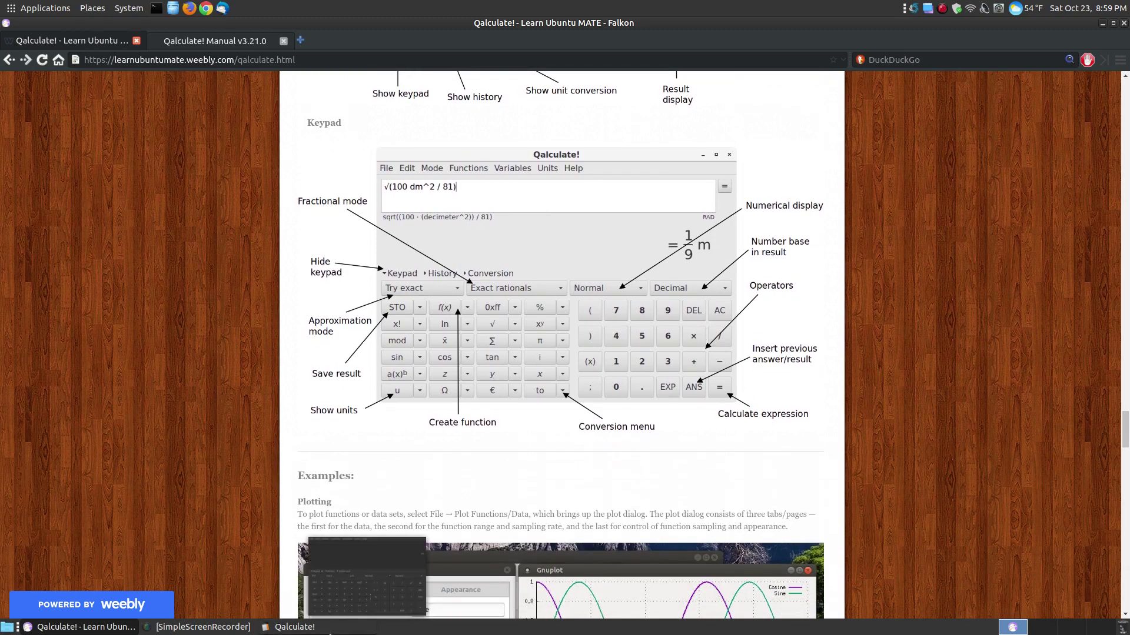
{"action": "key", "text": "alt+Tab"}
{"action": "left_click", "coordinate": [370, 279]}
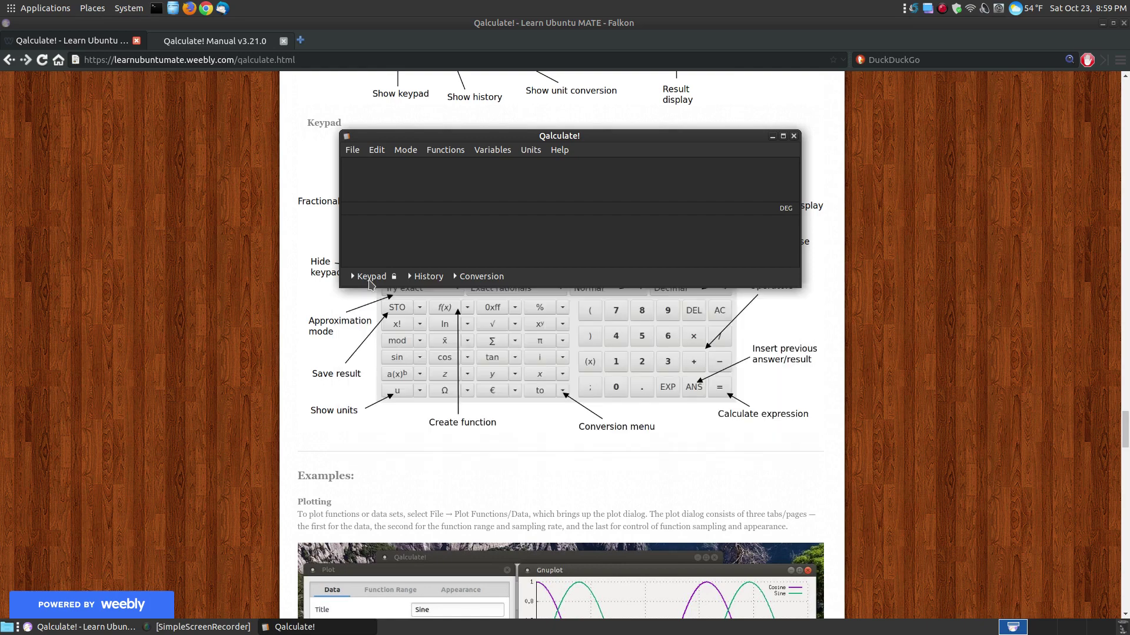
{"action": "left_click", "coordinate": [370, 283]}
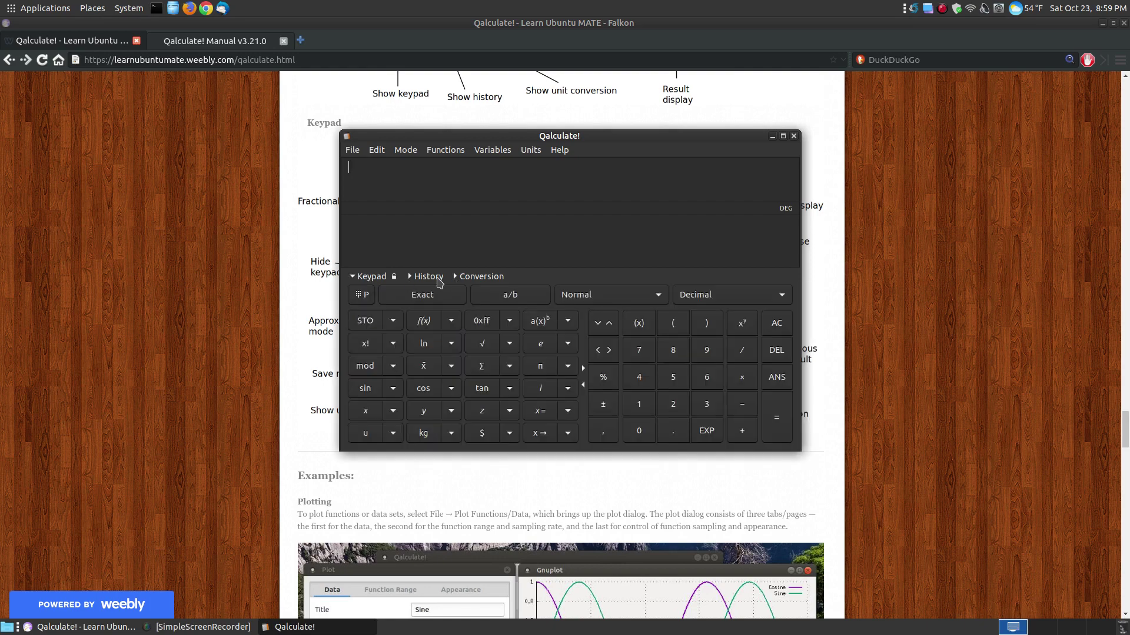
{"action": "left_click", "coordinate": [474, 278]}
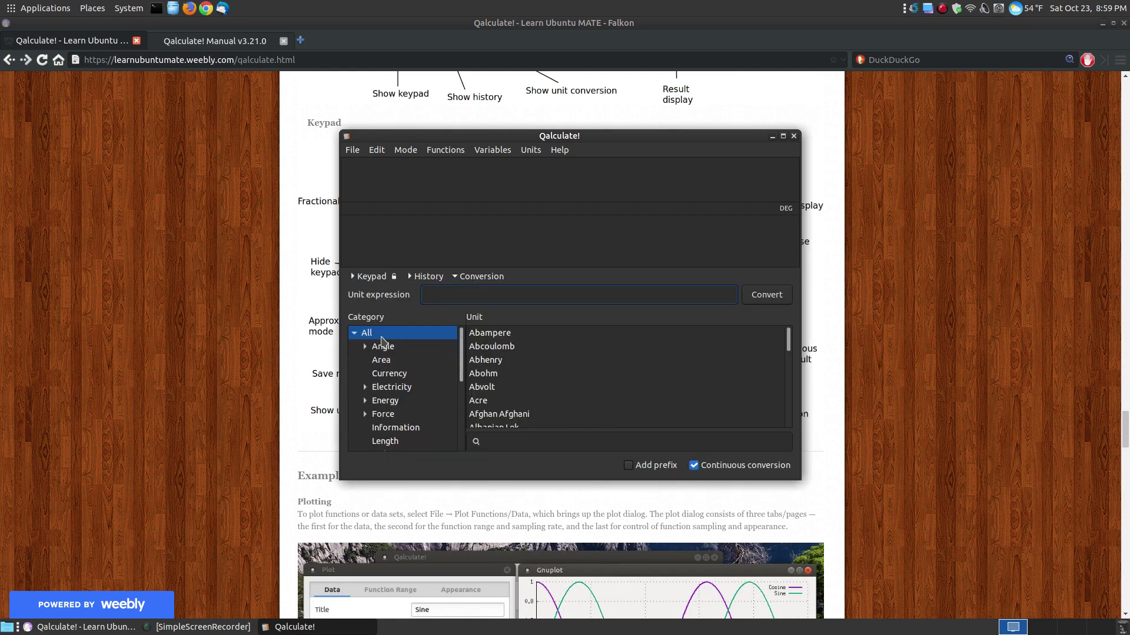
{"action": "scroll", "coordinate": [393, 387], "scroll_direction": "down", "scroll_amount": 5}
{"action": "scroll", "coordinate": [393, 386], "scroll_direction": "up", "scroll_amount": 5}
{"action": "left_click", "coordinate": [369, 276]}
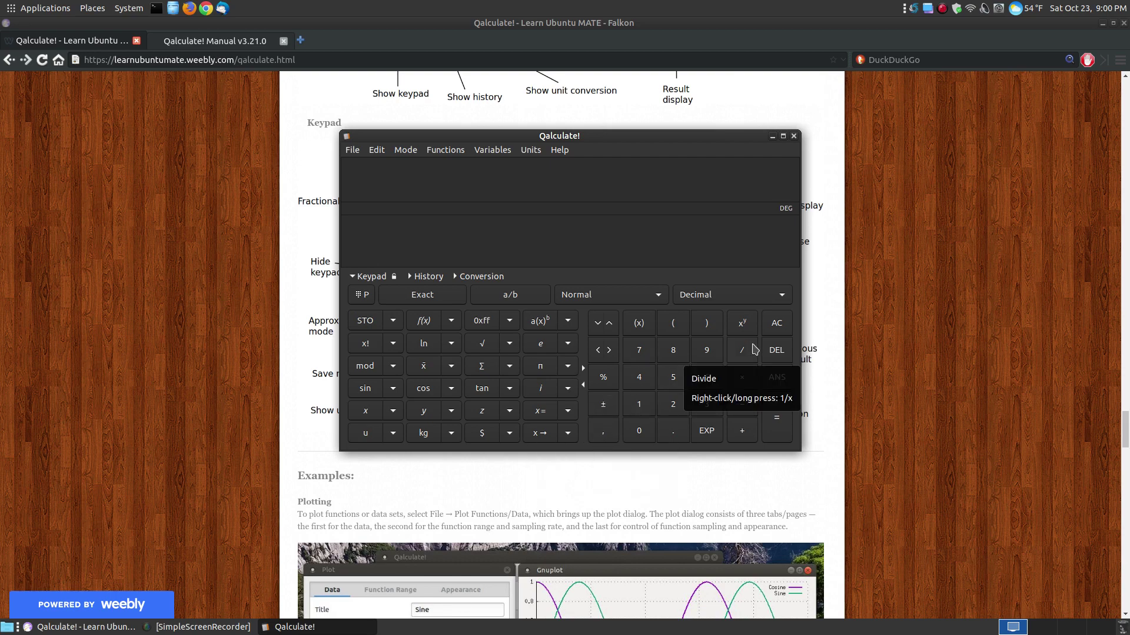
Enter the equation 3x+4=28 in Qalculate! and solve it, giving x = 8
{"action": "left_click", "coordinate": [1104, 23]}
{"action": "left_click_drag", "start_coordinate": [574, 133], "coordinate": [557, 172]}
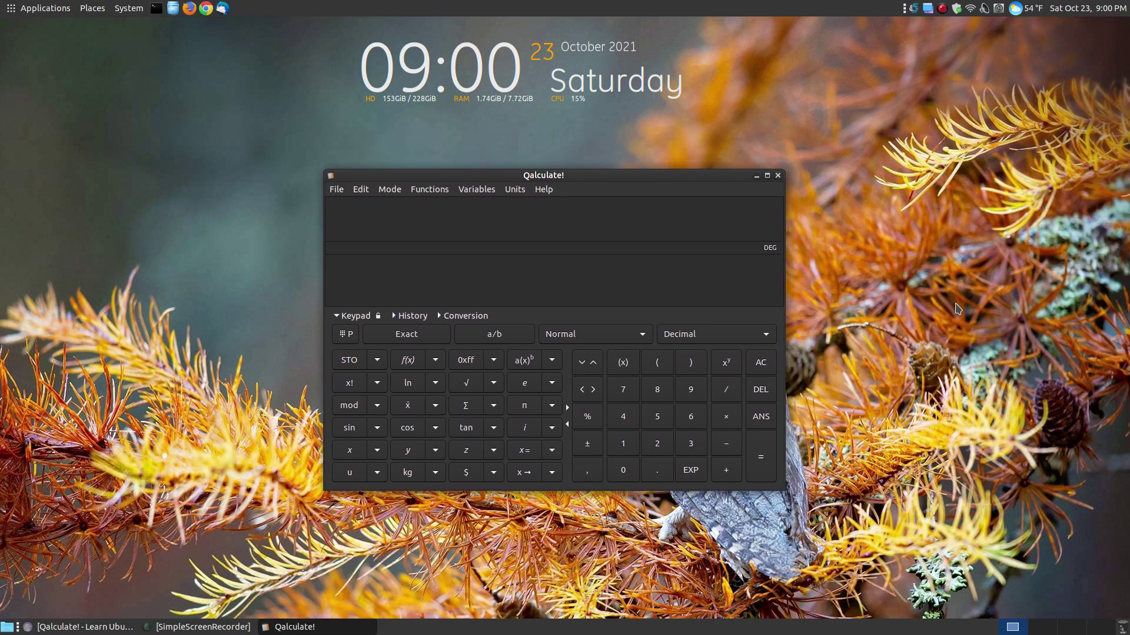
{"action": "type", "text": "3x"}
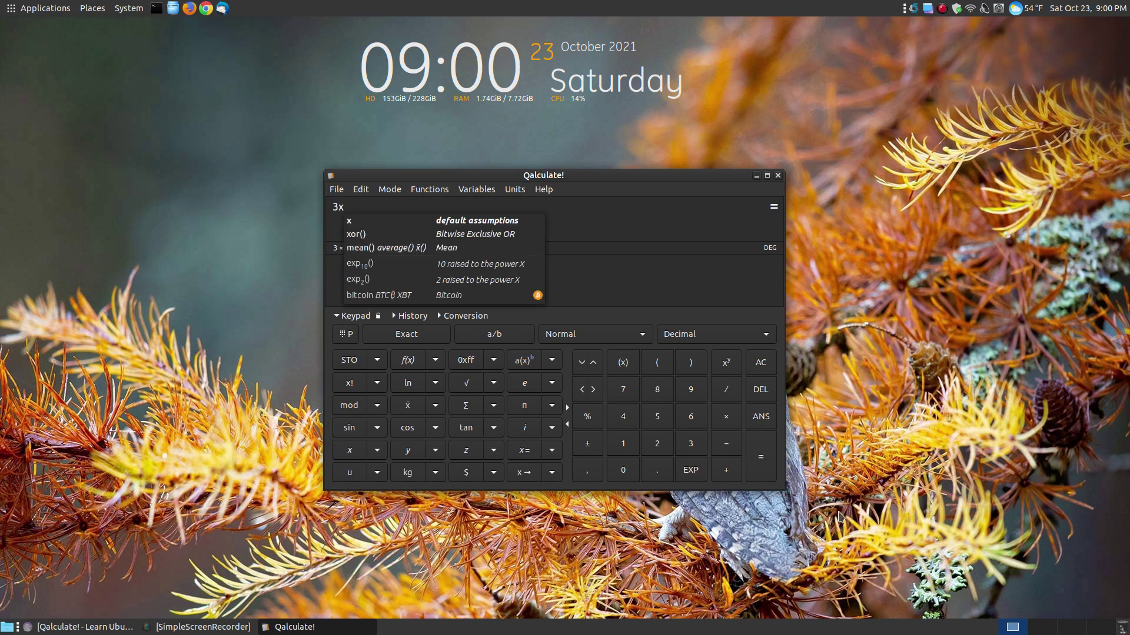
{"action": "left_click", "coordinate": [739, 477]}
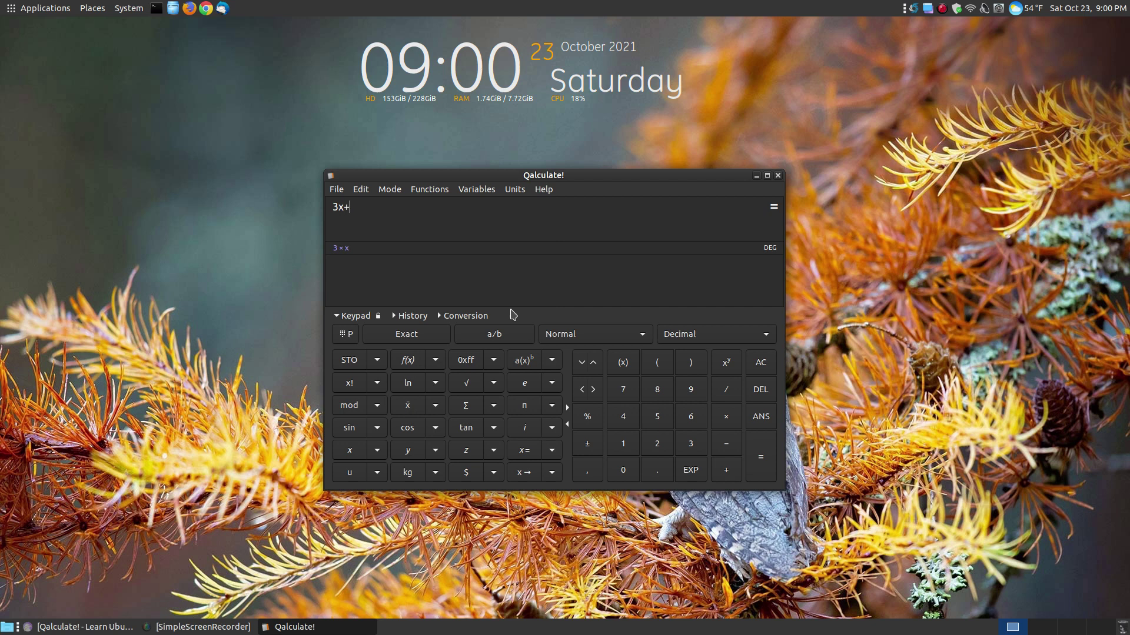
{"action": "type", "text": "4=28"}
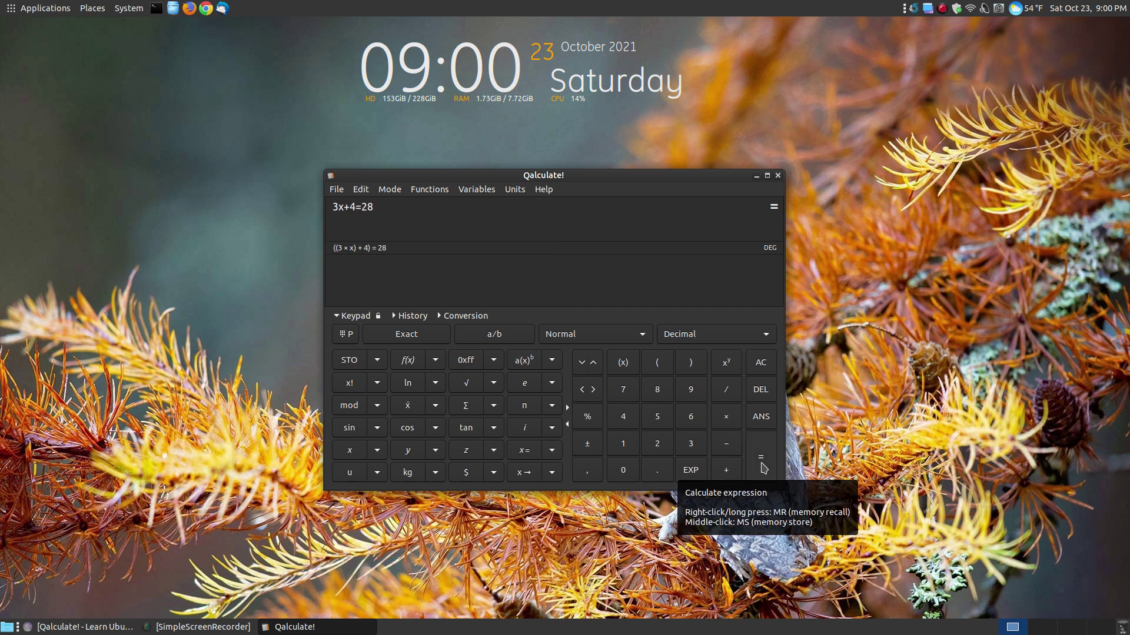
{"action": "left_click", "coordinate": [763, 467]}
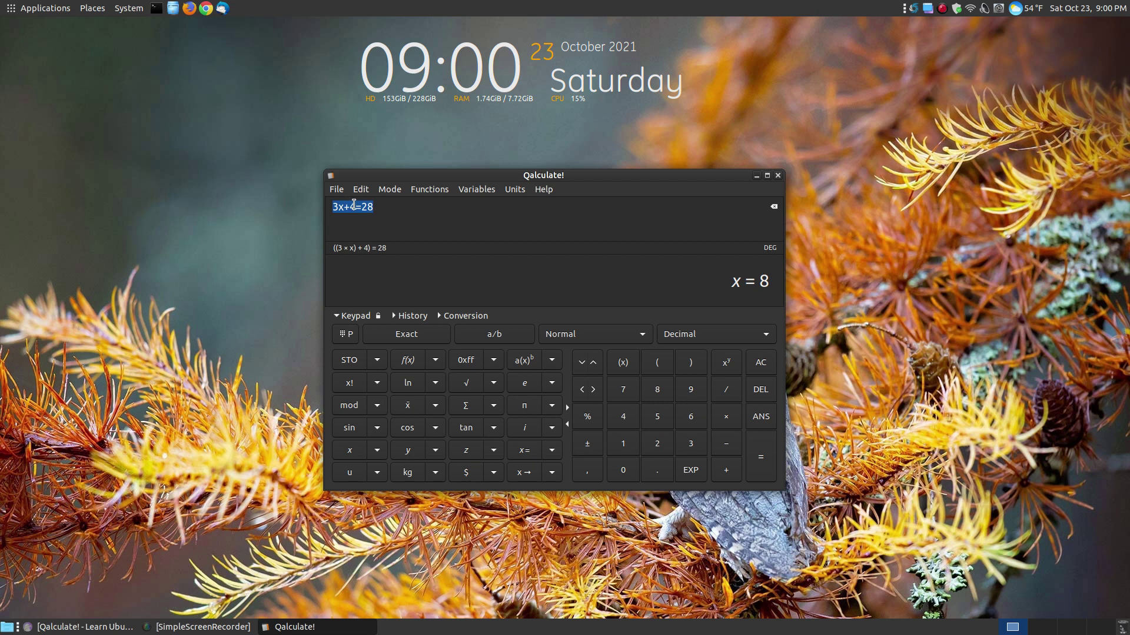
{"action": "left_click", "coordinate": [375, 207]}
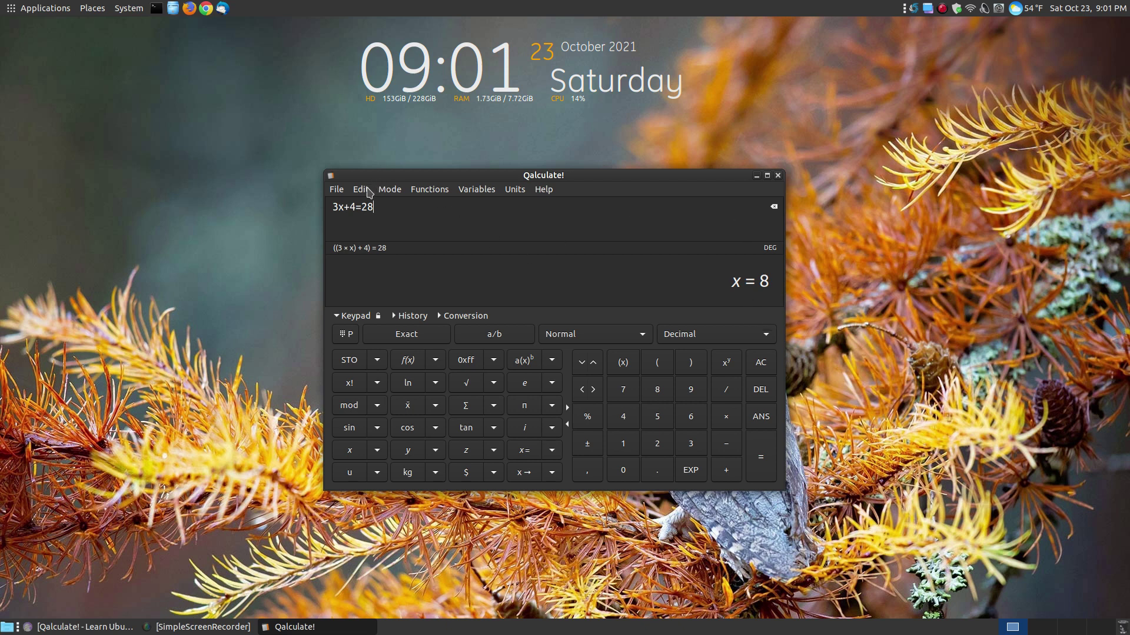
{"action": "left_click", "coordinate": [366, 192]}
{"action": "mouse_move", "coordinate": [427, 192]}
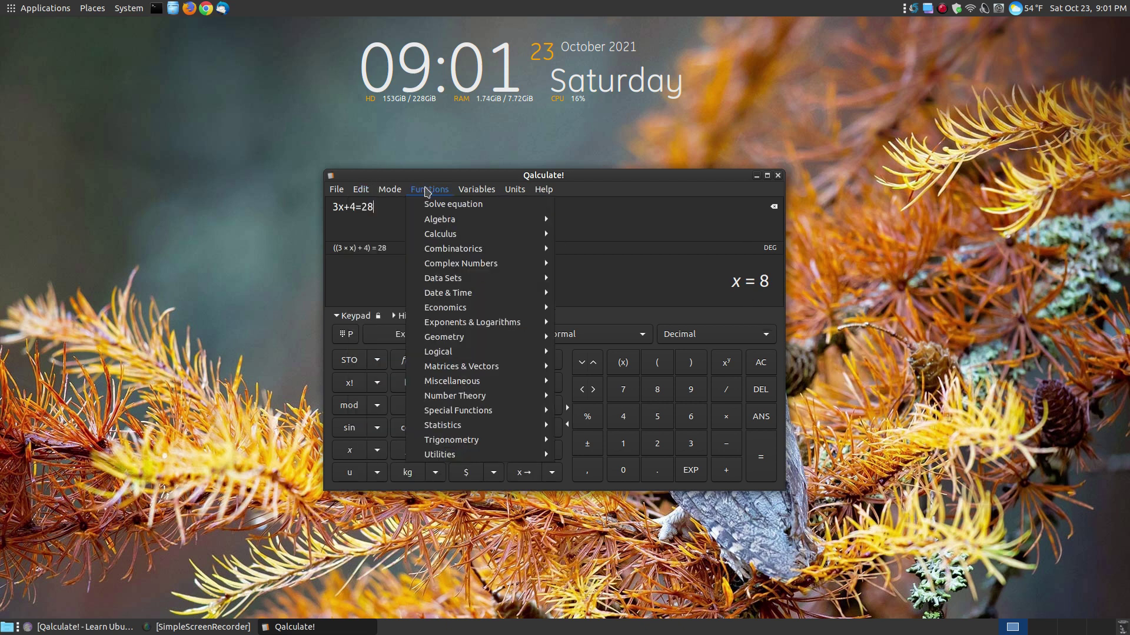
{"action": "mouse_move", "coordinate": [389, 193]}
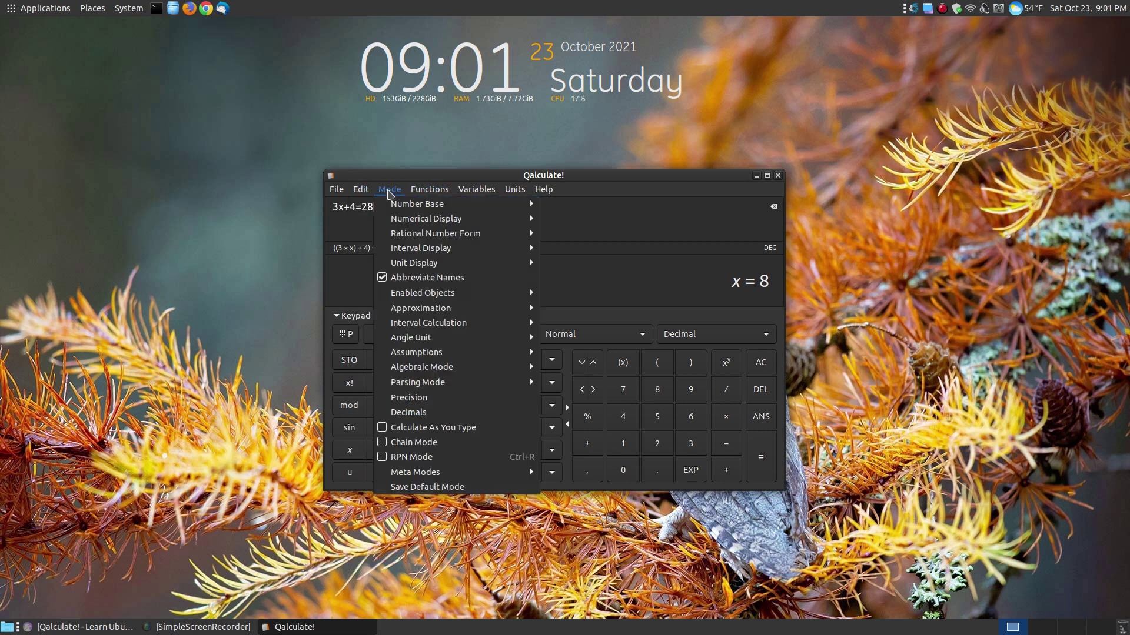
{"action": "mouse_move", "coordinate": [427, 222]}
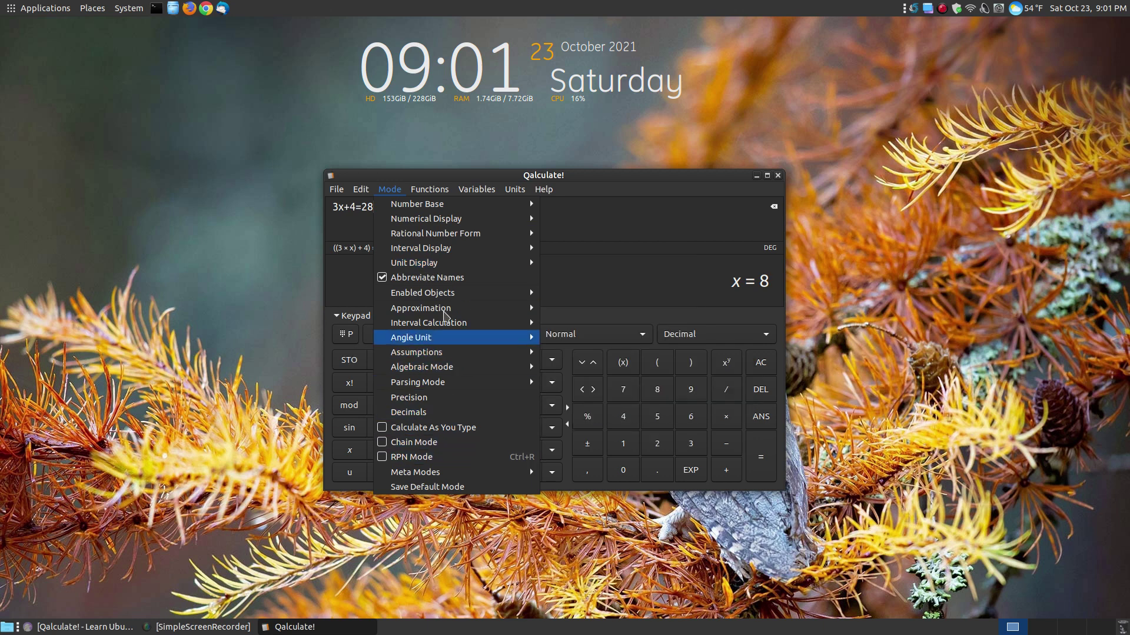
{"action": "mouse_move", "coordinate": [430, 354]}
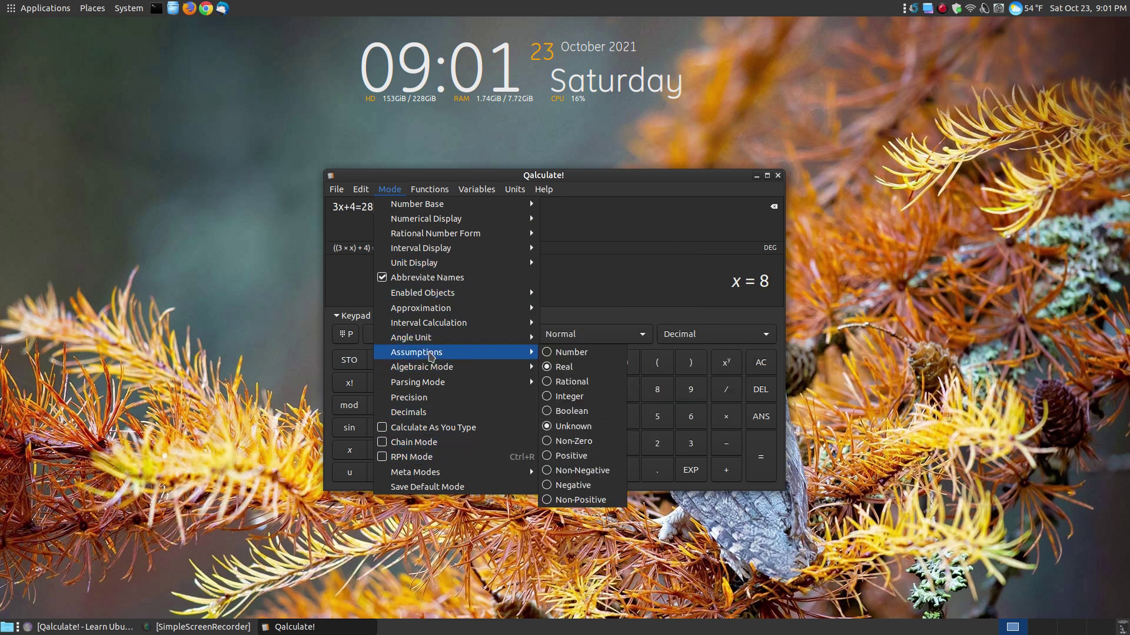
{"action": "mouse_move", "coordinate": [461, 373]}
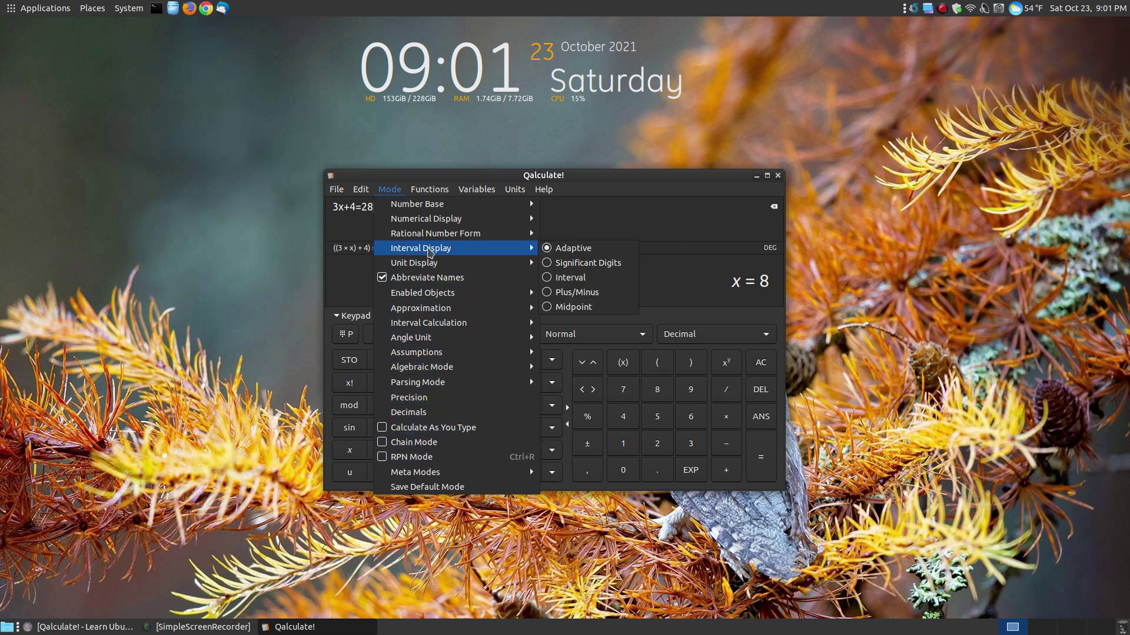
{"action": "mouse_move", "coordinate": [433, 262]}
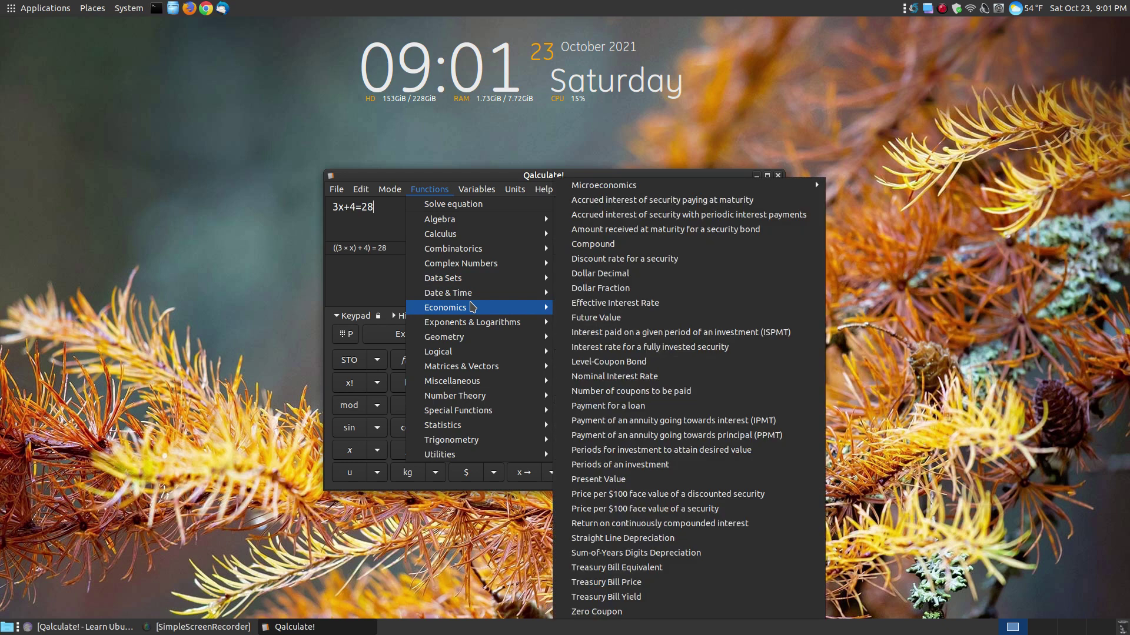
{"action": "mouse_move", "coordinate": [462, 328]}
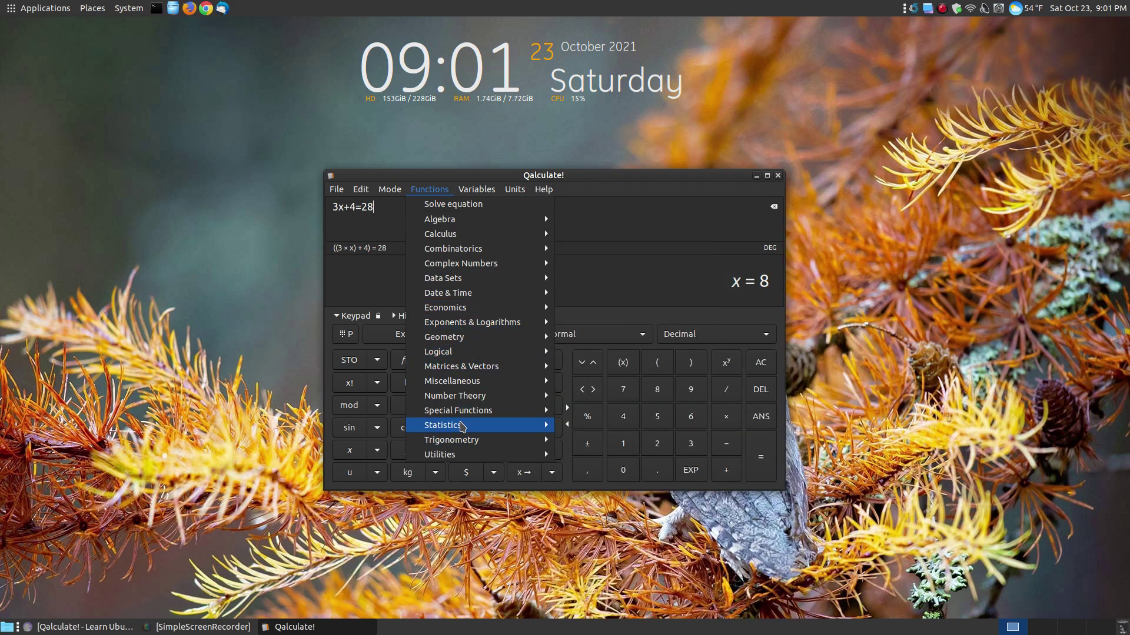
{"action": "mouse_move", "coordinate": [471, 447]}
{"action": "left_click", "coordinate": [453, 179]}
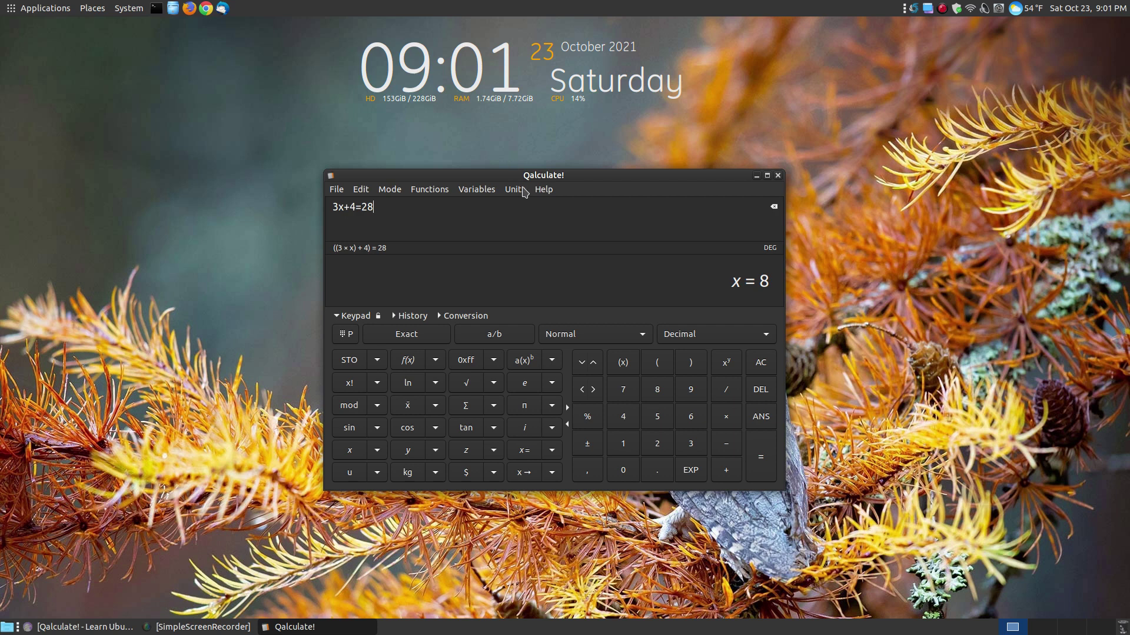
Run Help > Check for Updates and dismiss the no-updates notice
{"action": "left_click", "coordinate": [515, 189]}
{"action": "mouse_move", "coordinate": [556, 218]}
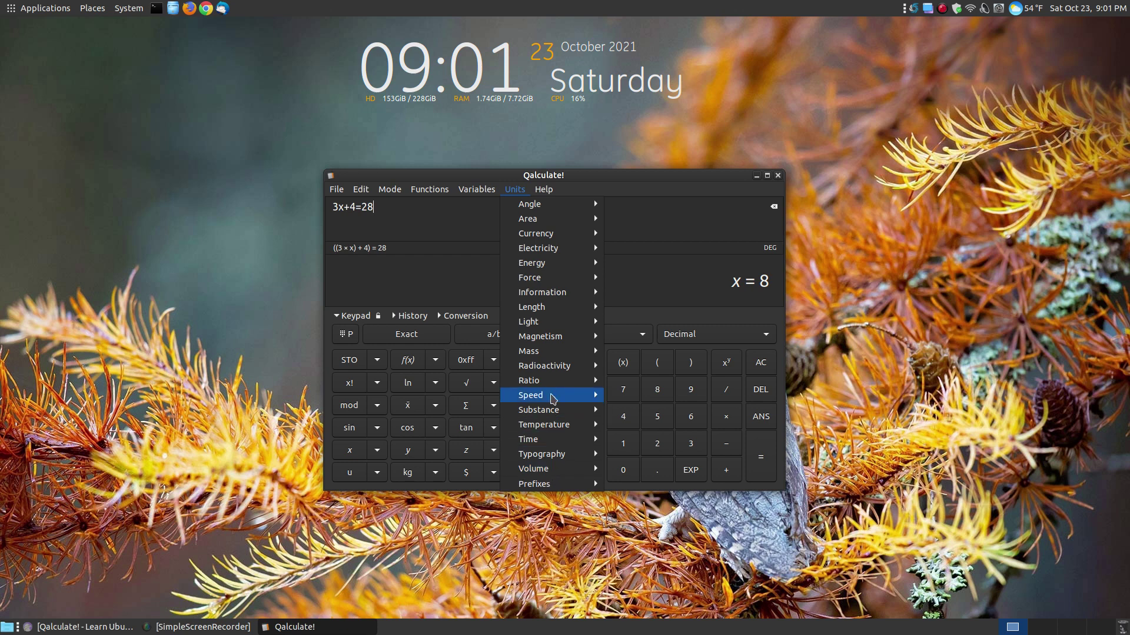
{"action": "mouse_move", "coordinate": [543, 188]}
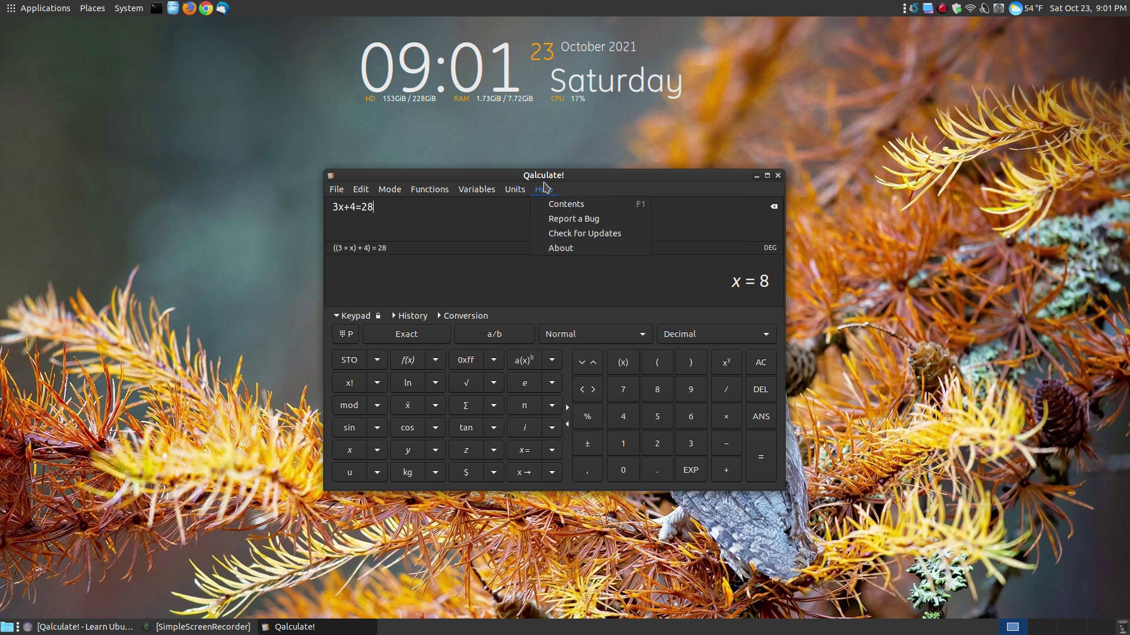
{"action": "left_click", "coordinate": [581, 233]}
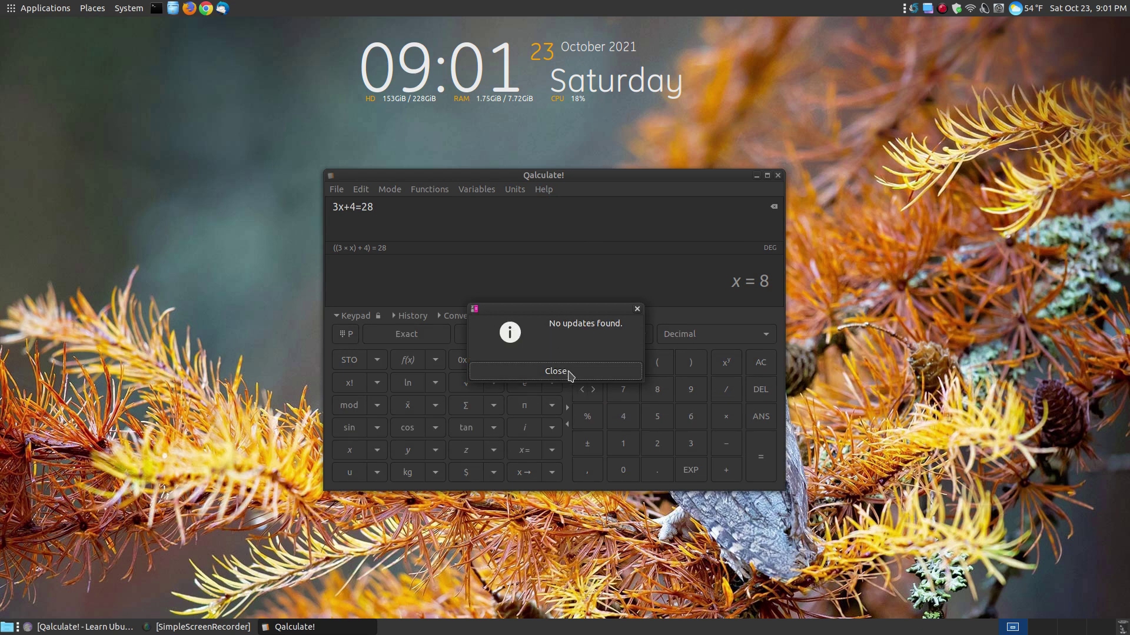
{"action": "left_click", "coordinate": [568, 372]}
View Help > About showing version 3.21.0, then close it
{"action": "left_click", "coordinate": [543, 188]}
{"action": "left_click", "coordinate": [561, 248]}
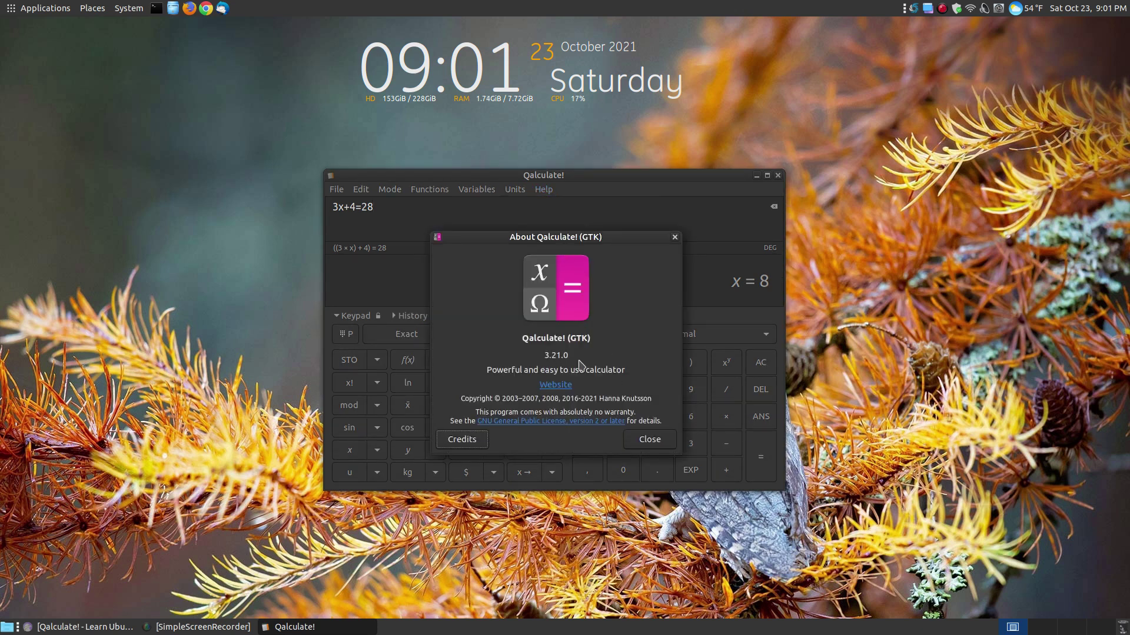
{"action": "left_click", "coordinate": [648, 438]}
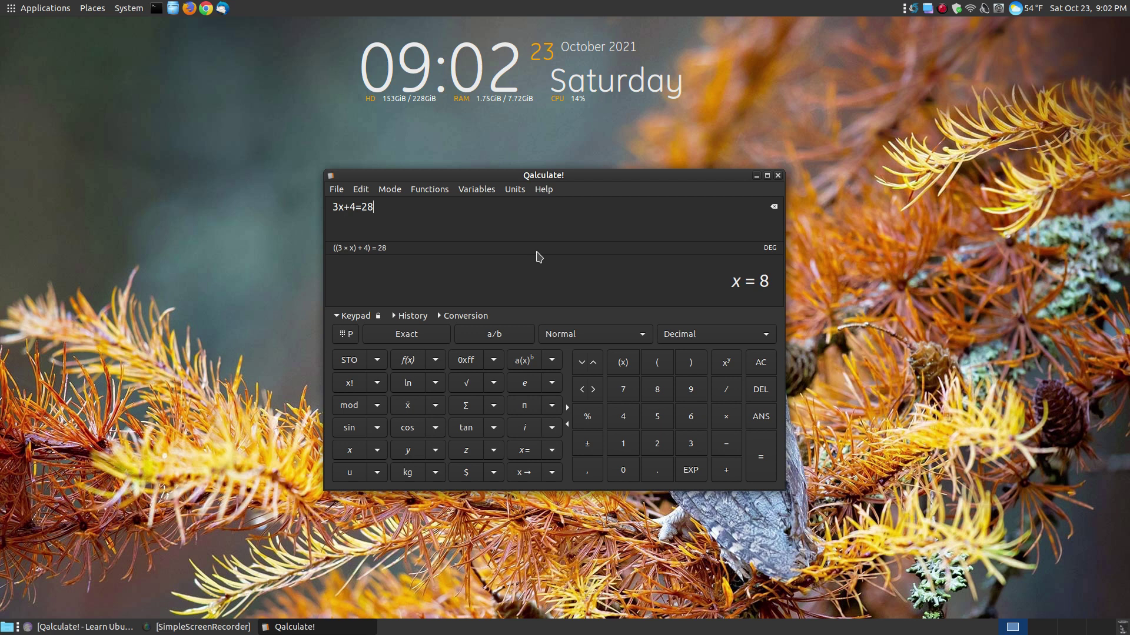
Close Qalculate! and launch the TilEm TI-83 Plus emulator from Applications > Education
{"action": "left_click", "coordinate": [778, 176]}
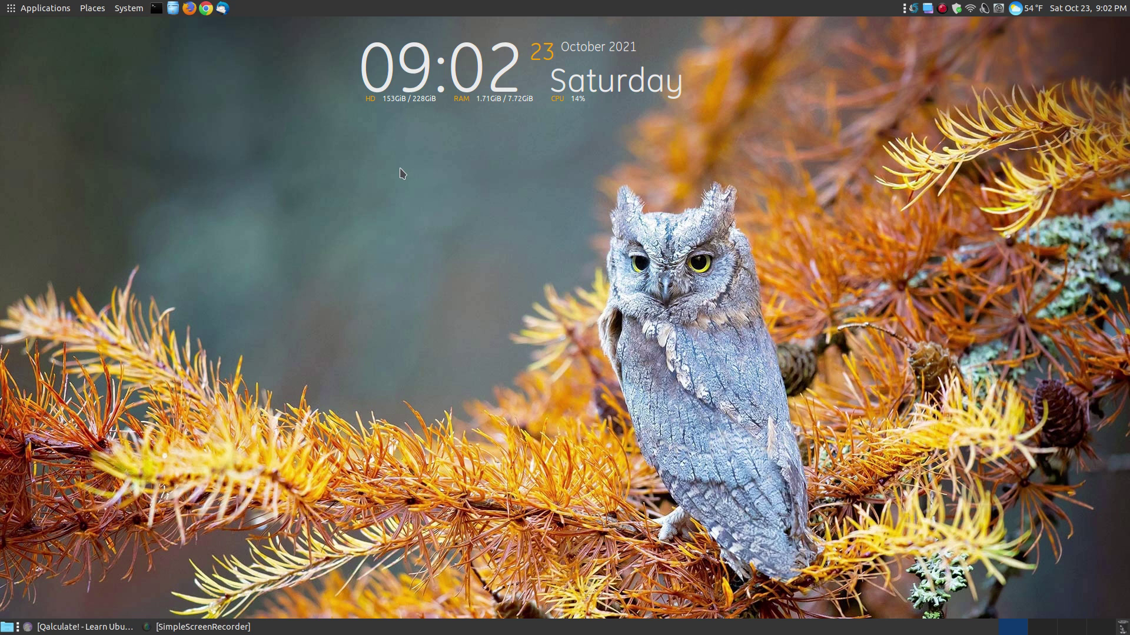
{"action": "left_click", "coordinate": [34, 14]}
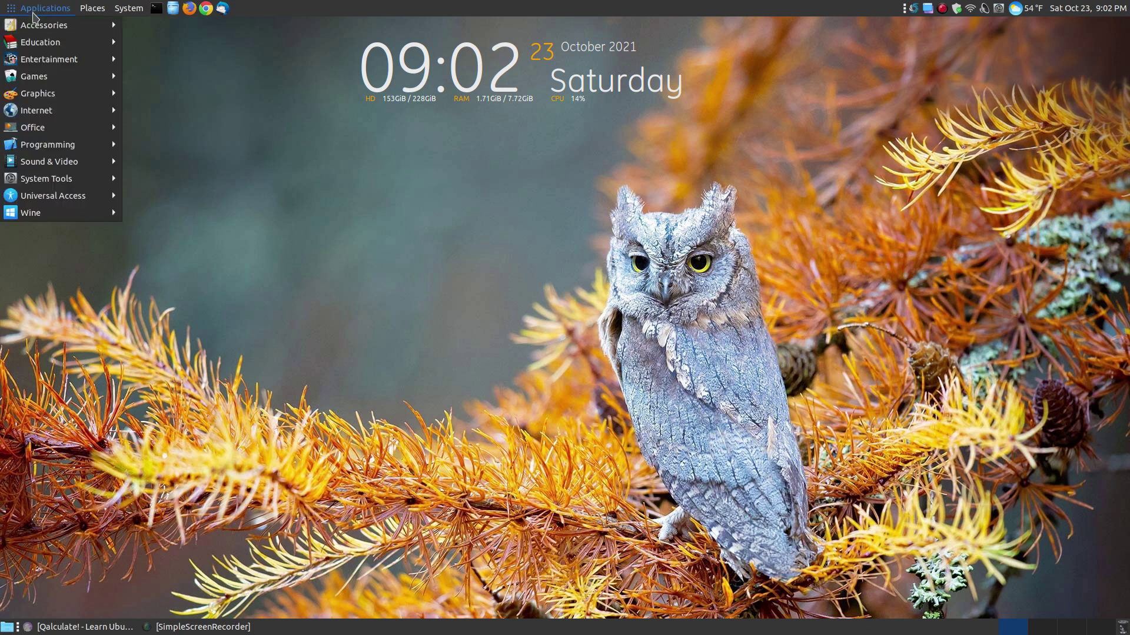
{"action": "mouse_move", "coordinate": [71, 42]}
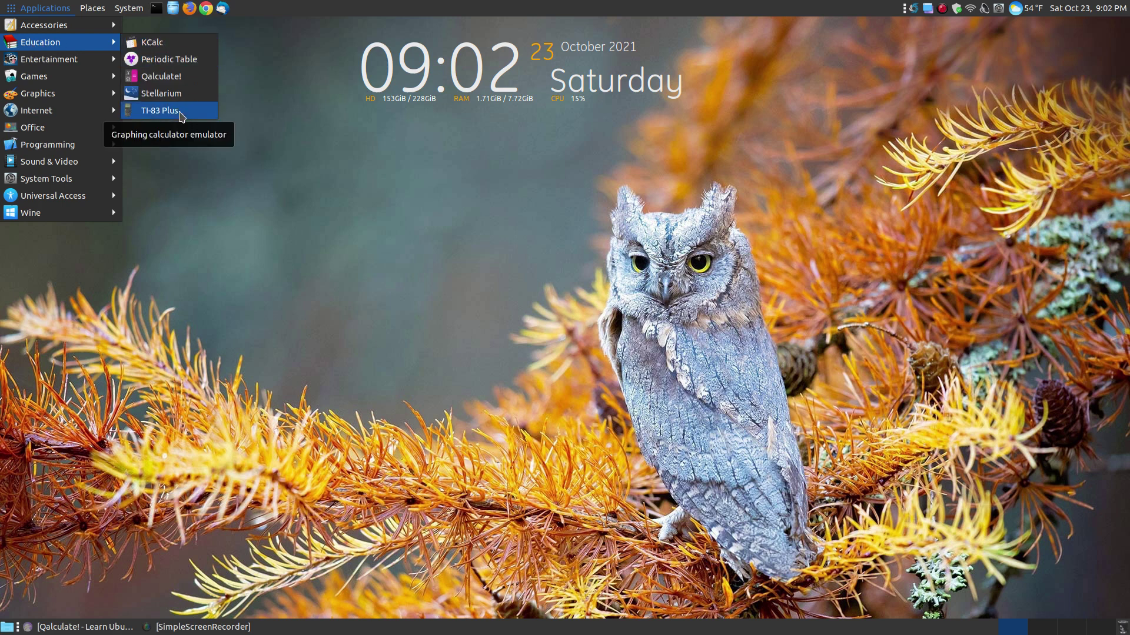
{"action": "left_click", "coordinate": [180, 115]}
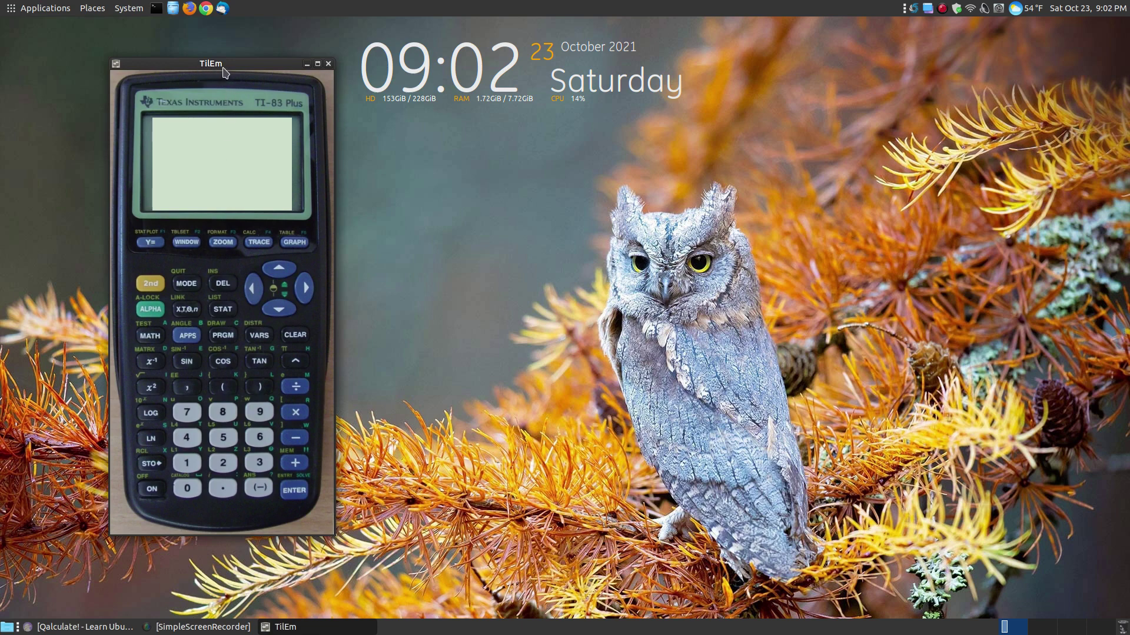
{"action": "left_click_drag", "start_coordinate": [222, 64], "coordinate": [211, 59]}
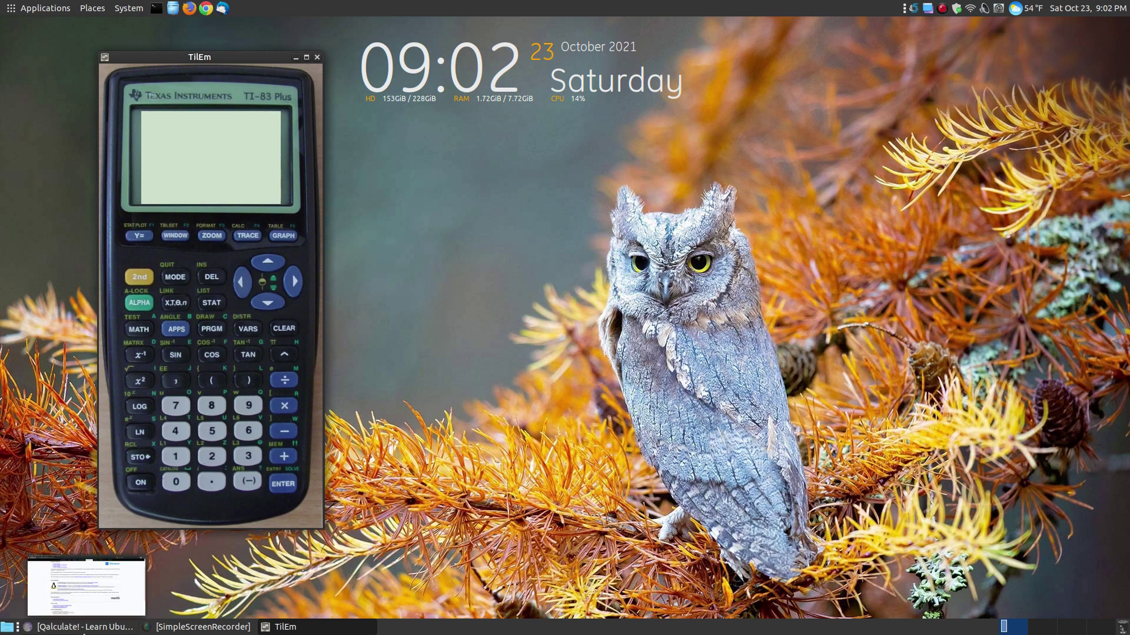
Return to Falkon and open the site's Additional Software > Educational Programs > TI-83 Plus page
{"action": "left_click", "coordinate": [82, 626]}
{"action": "scroll", "coordinate": [332, 556], "scroll_direction": "up", "scroll_amount": 10}
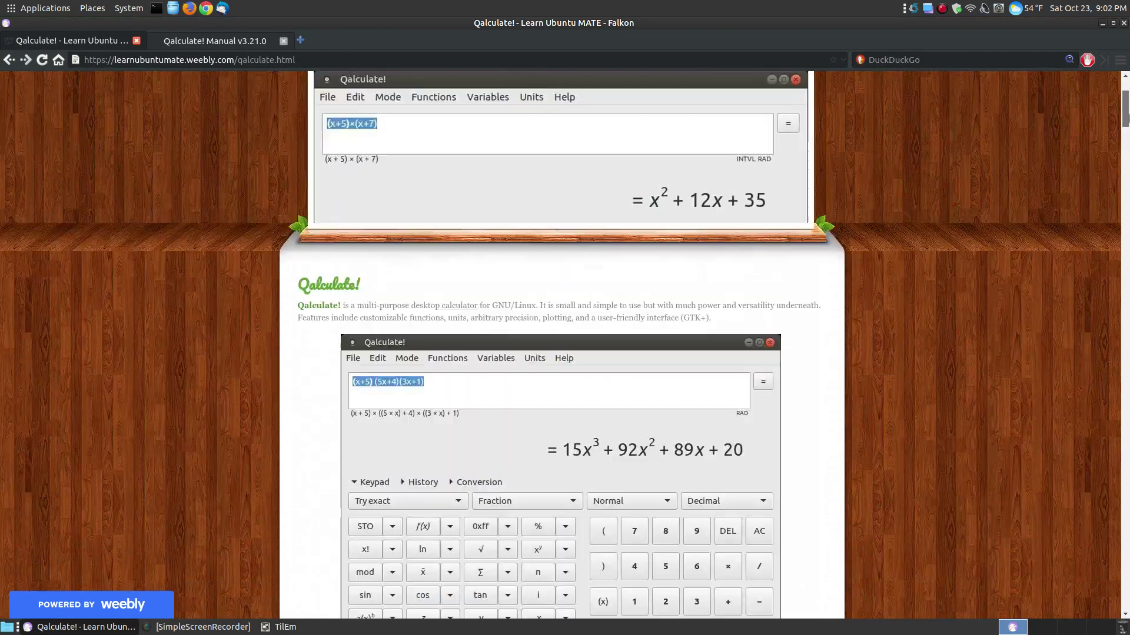
{"action": "scroll", "coordinate": [559, 341], "scroll_direction": "up", "scroll_amount": 4}
{"action": "mouse_move", "coordinate": [532, 206]}
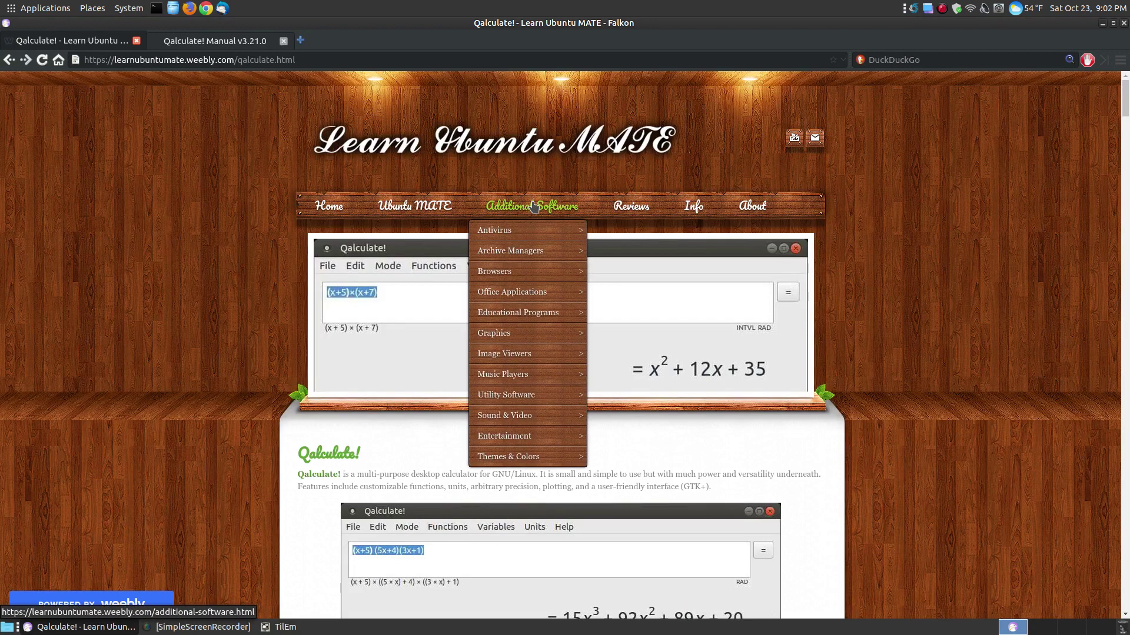
{"action": "mouse_move", "coordinate": [523, 232]}
{"action": "mouse_move", "coordinate": [518, 313]}
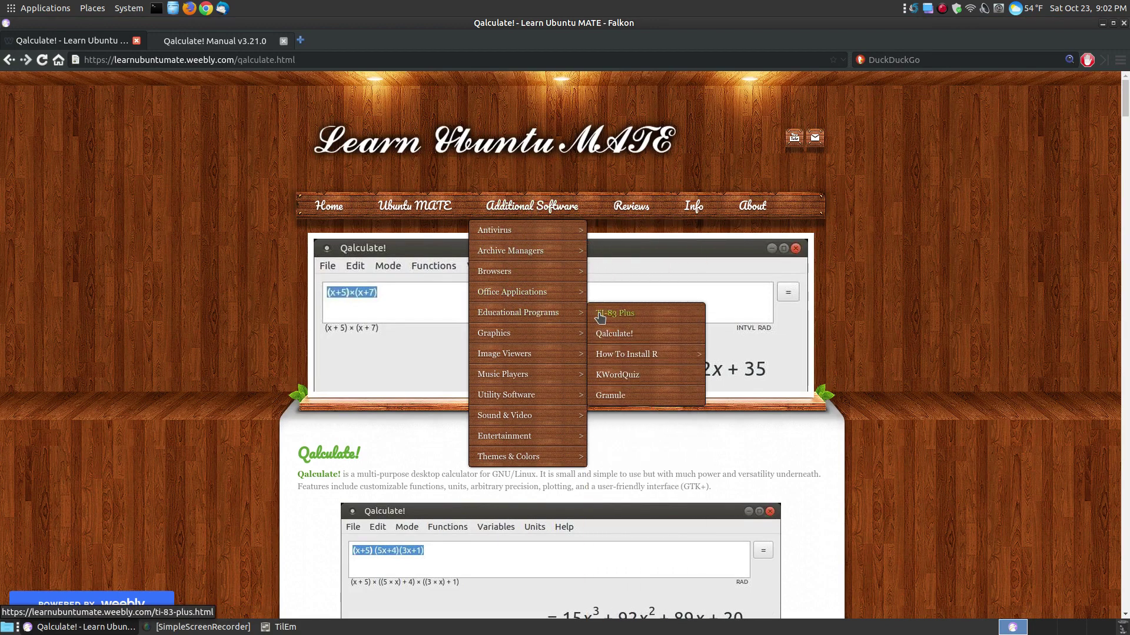
{"action": "left_click", "coordinate": [617, 315]}
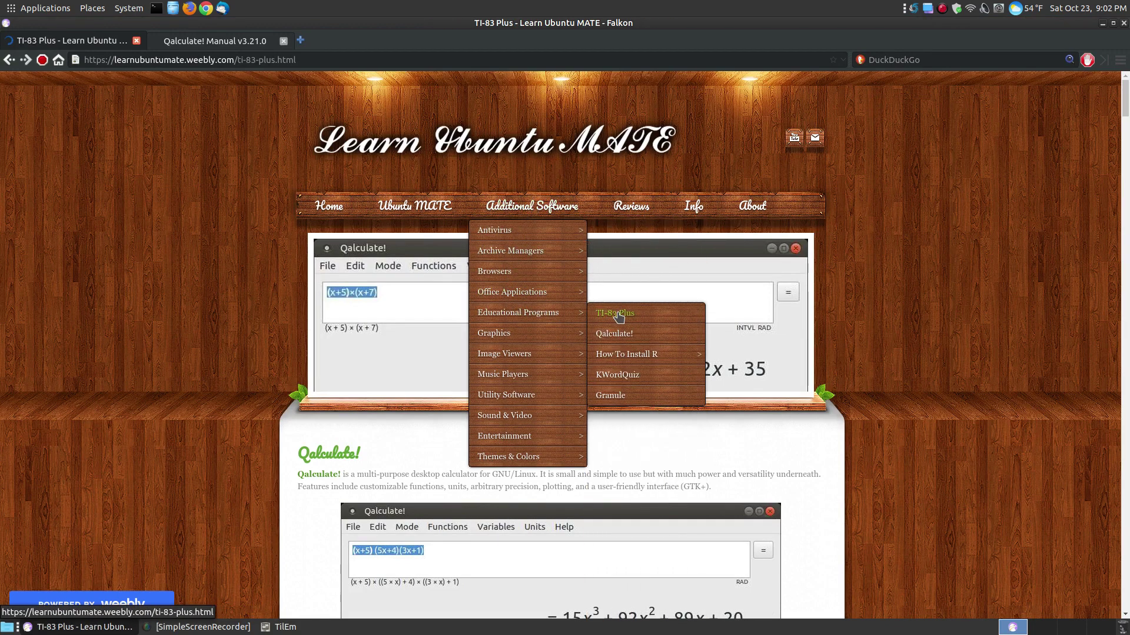
Read through the TI-83 Plus guide's steps for finding and marking tilem in Synaptic
{"action": "scroll", "coordinate": [926, 288], "scroll_direction": "down", "scroll_amount": 5}
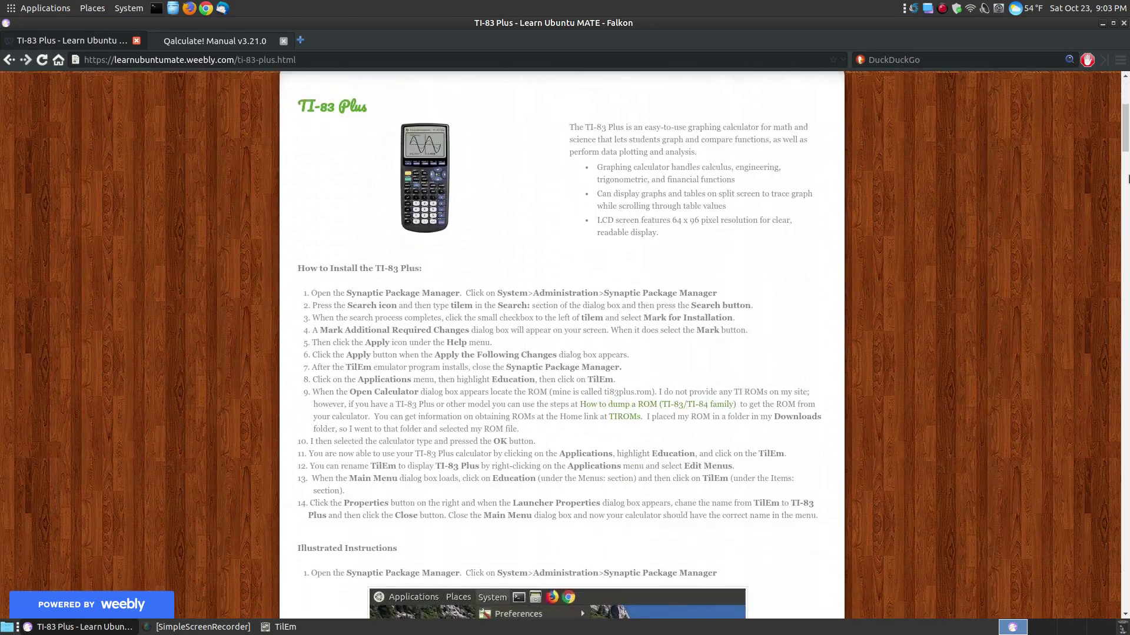
{"action": "left_click_drag", "start_coordinate": [1126, 130], "coordinate": [1126, 223]}
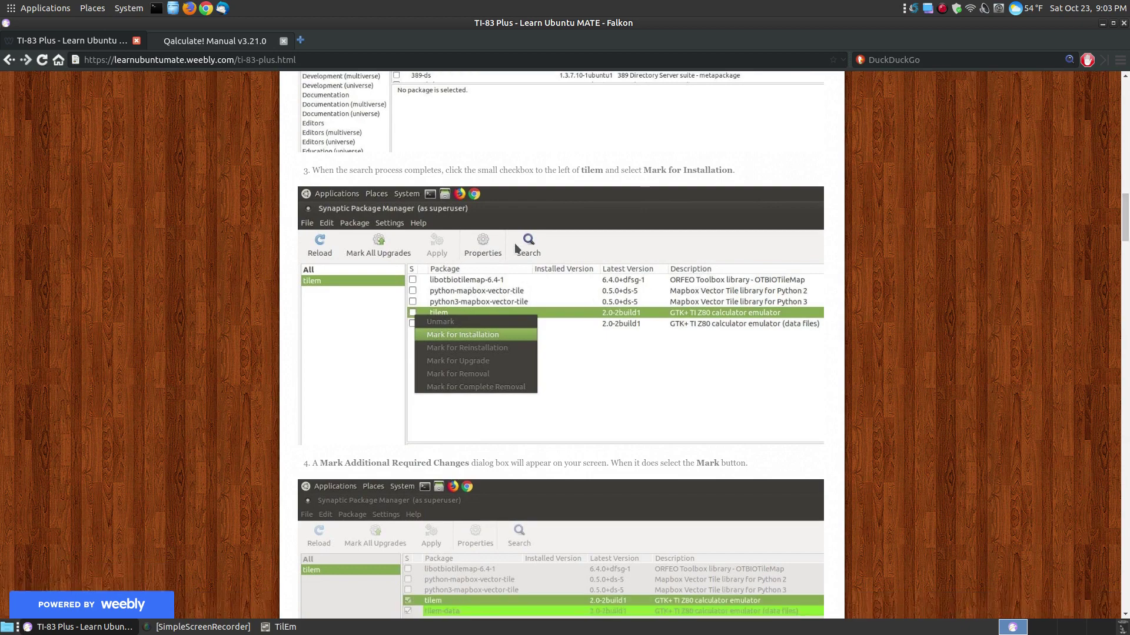
{"action": "scroll", "coordinate": [516, 247], "scroll_direction": "up", "scroll_amount": 4}
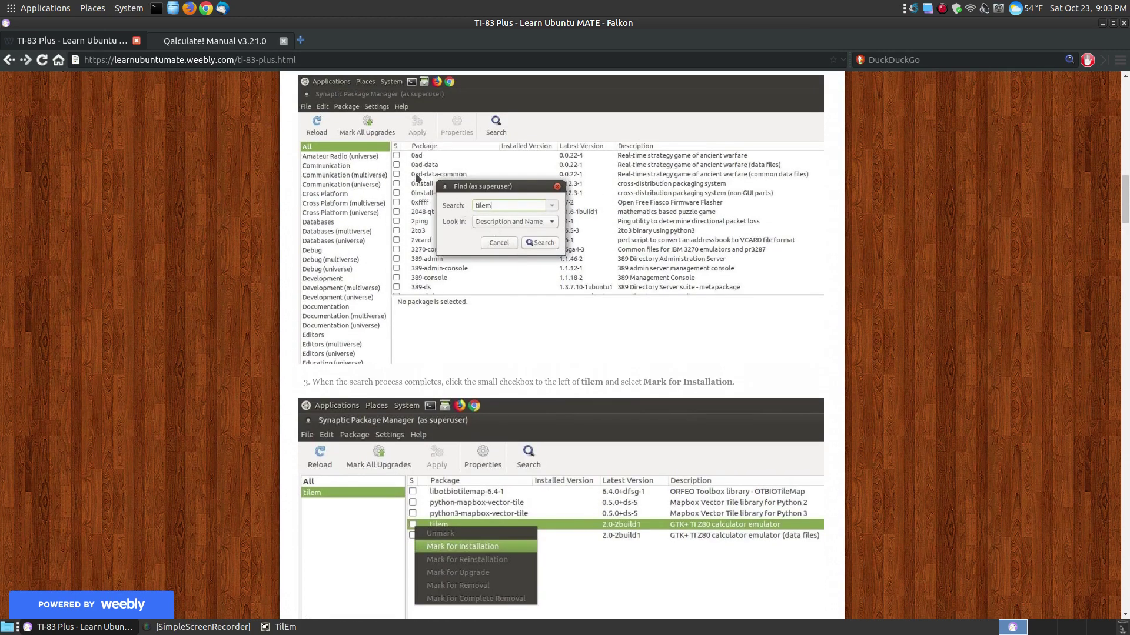
{"action": "scroll", "coordinate": [392, 148], "scroll_direction": "up", "scroll_amount": 1}
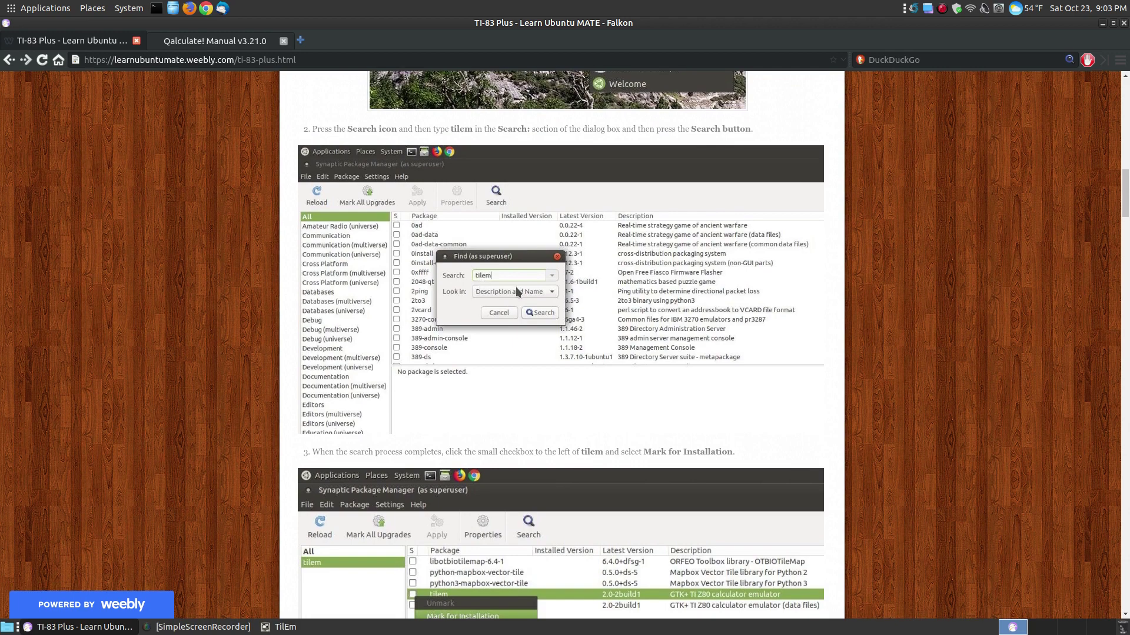
{"action": "scroll", "coordinate": [515, 288], "scroll_direction": "down", "scroll_amount": 1}
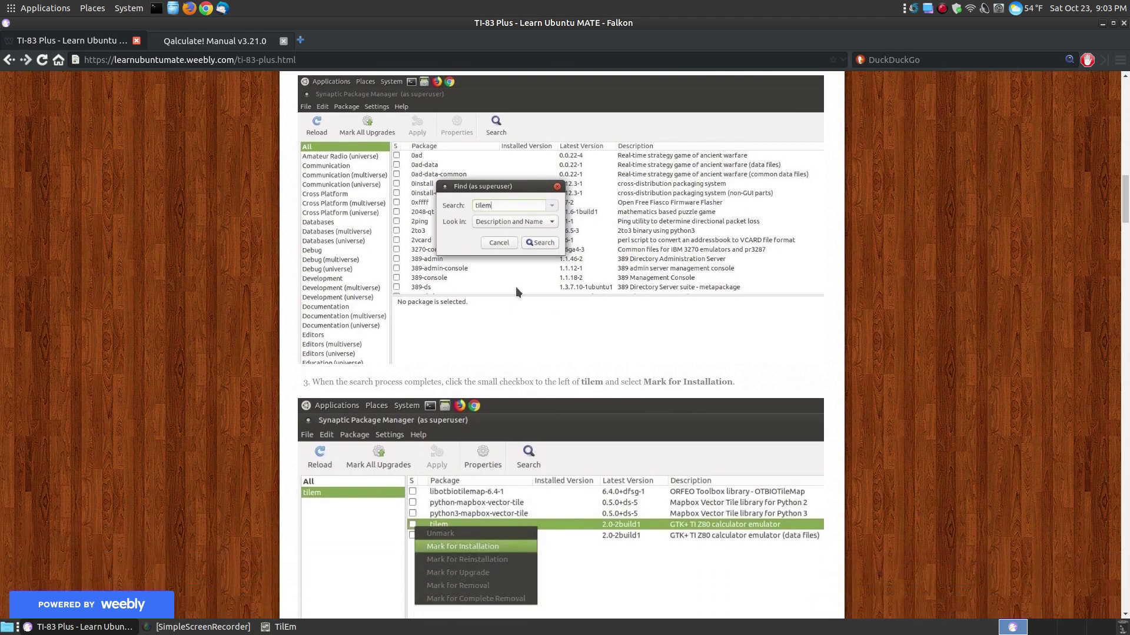
Minimize Falkon and close TilEm, glancing at Applications > Education without launching anything
{"action": "left_click", "coordinate": [1104, 26]}
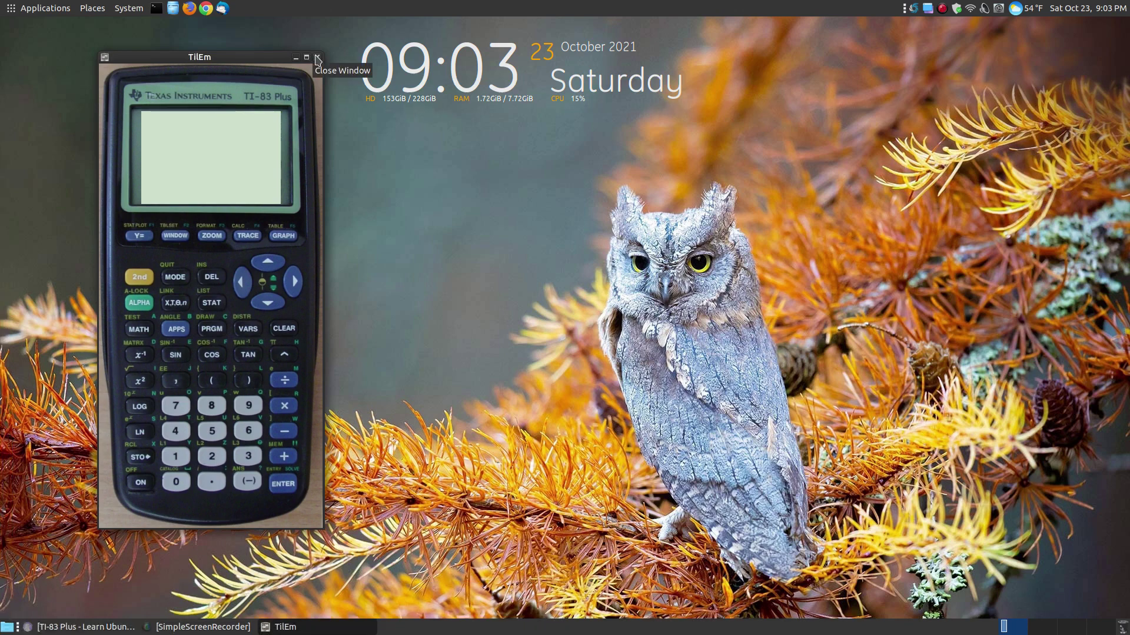
{"action": "left_click", "coordinate": [317, 57]}
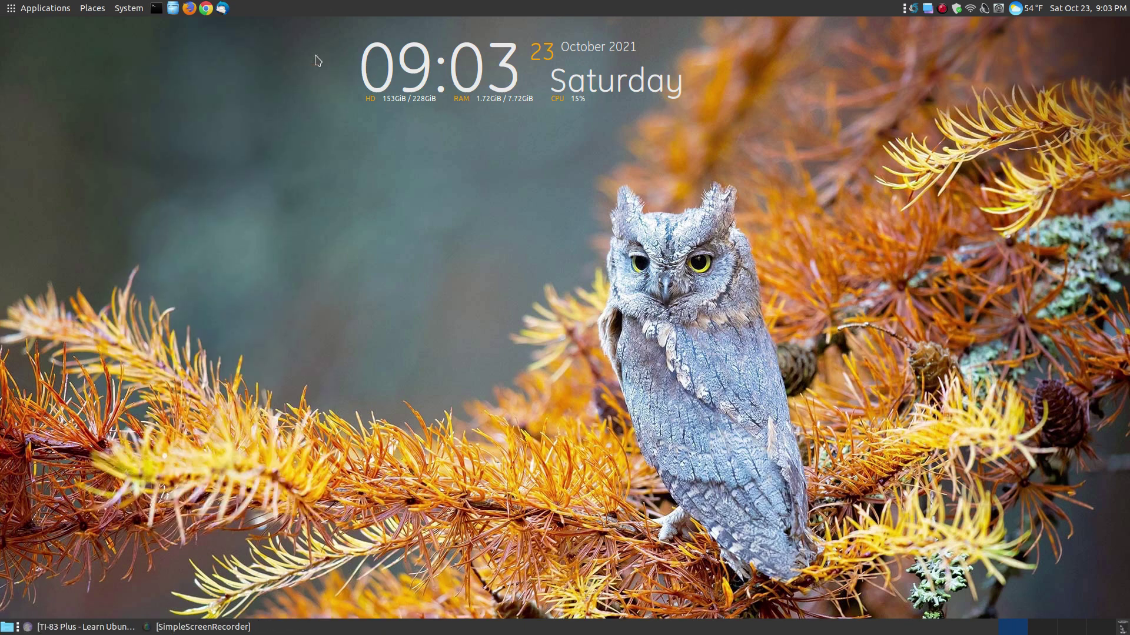
{"action": "left_click", "coordinate": [47, 9]}
{"action": "mouse_move", "coordinate": [52, 39]}
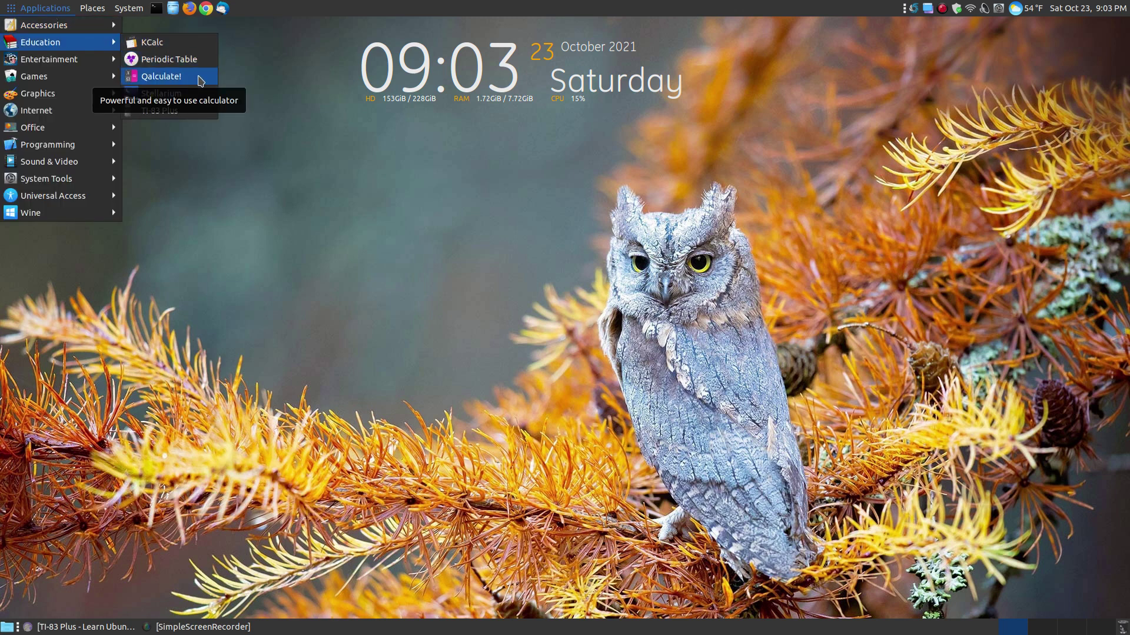
{"action": "left_click", "coordinate": [478, 286]}
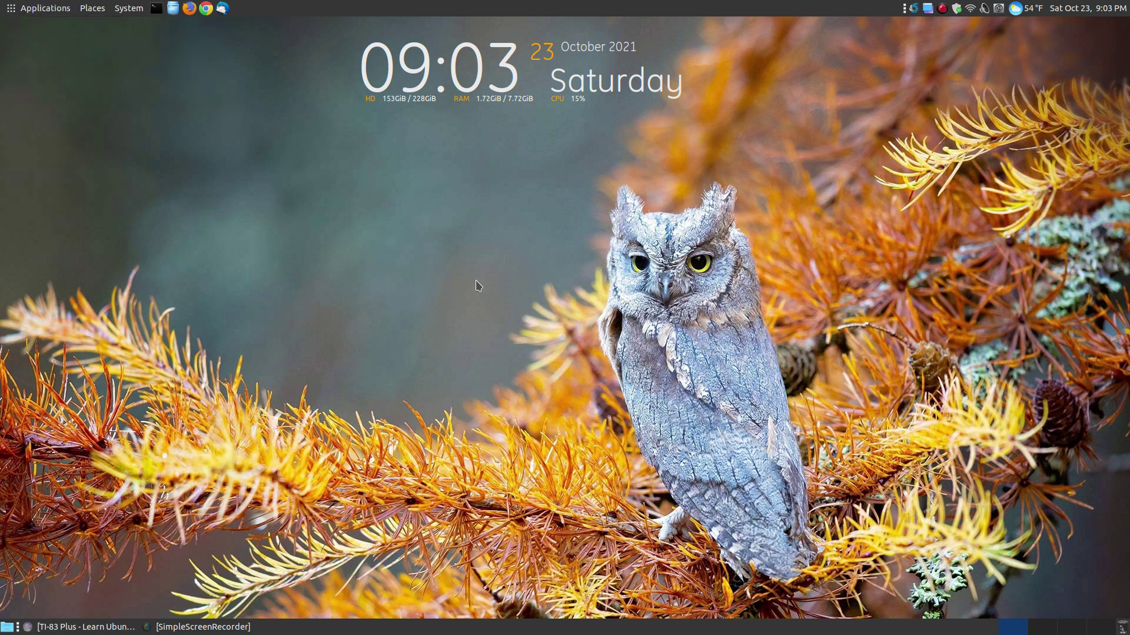